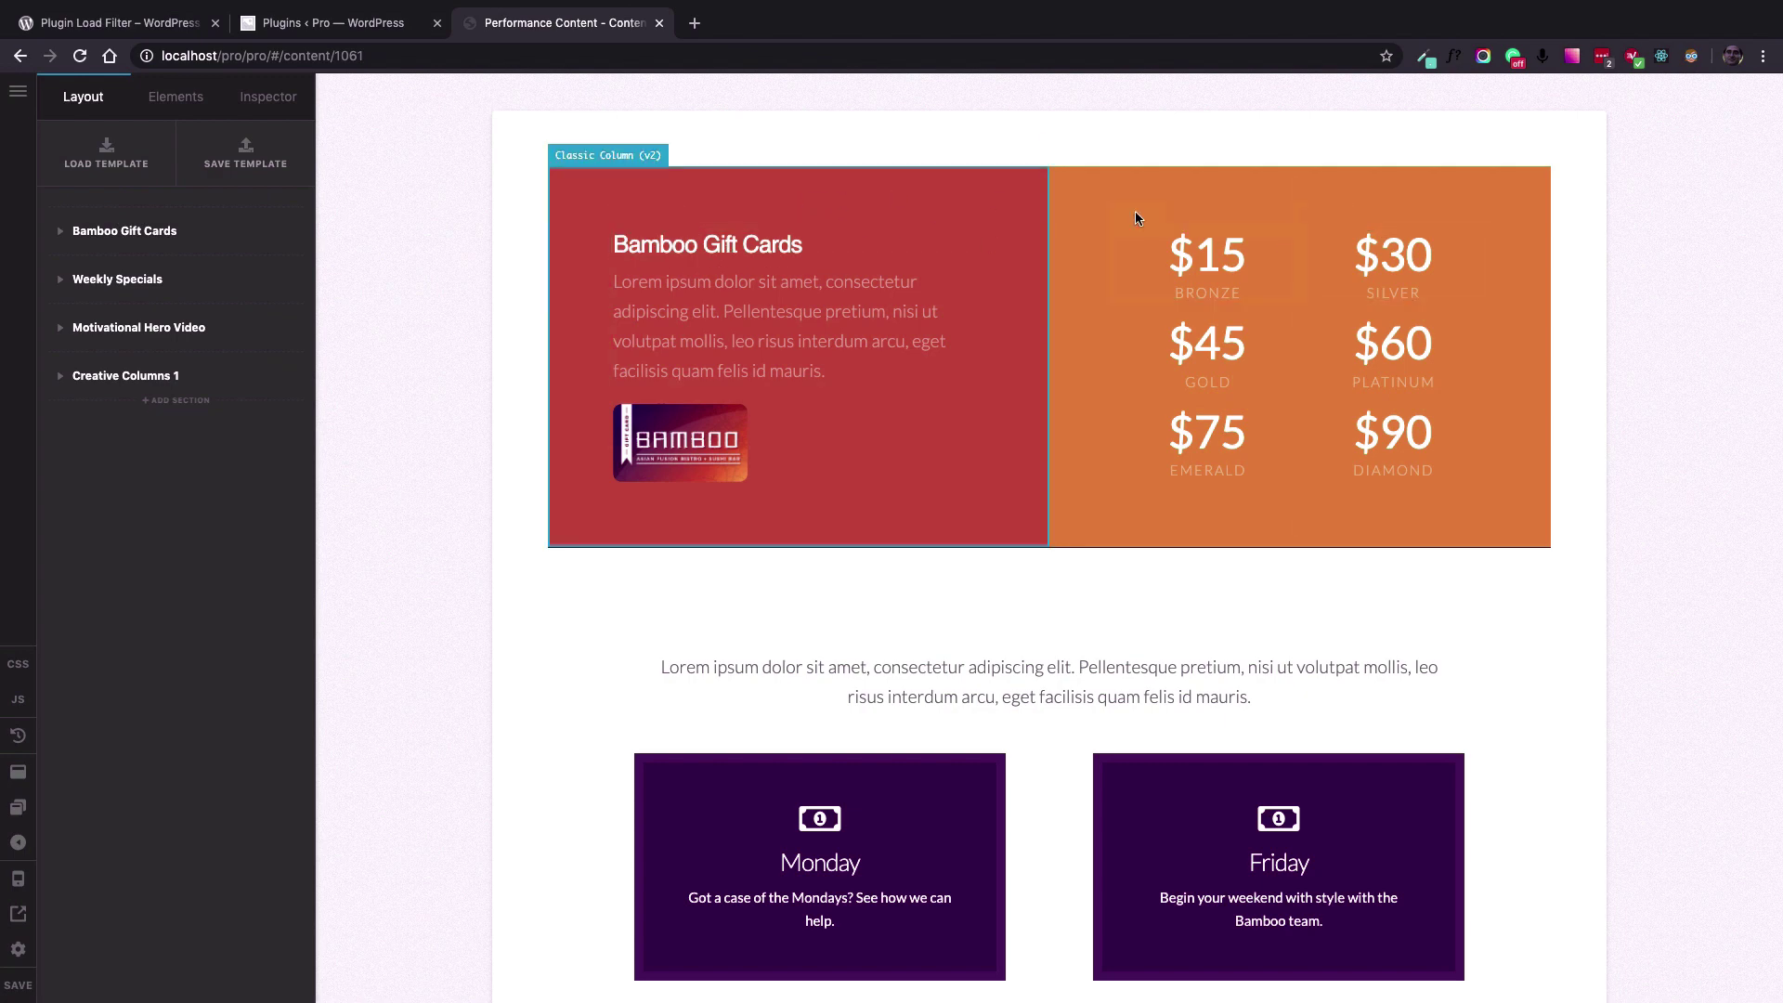
scroll(1212, 314, down, 5)
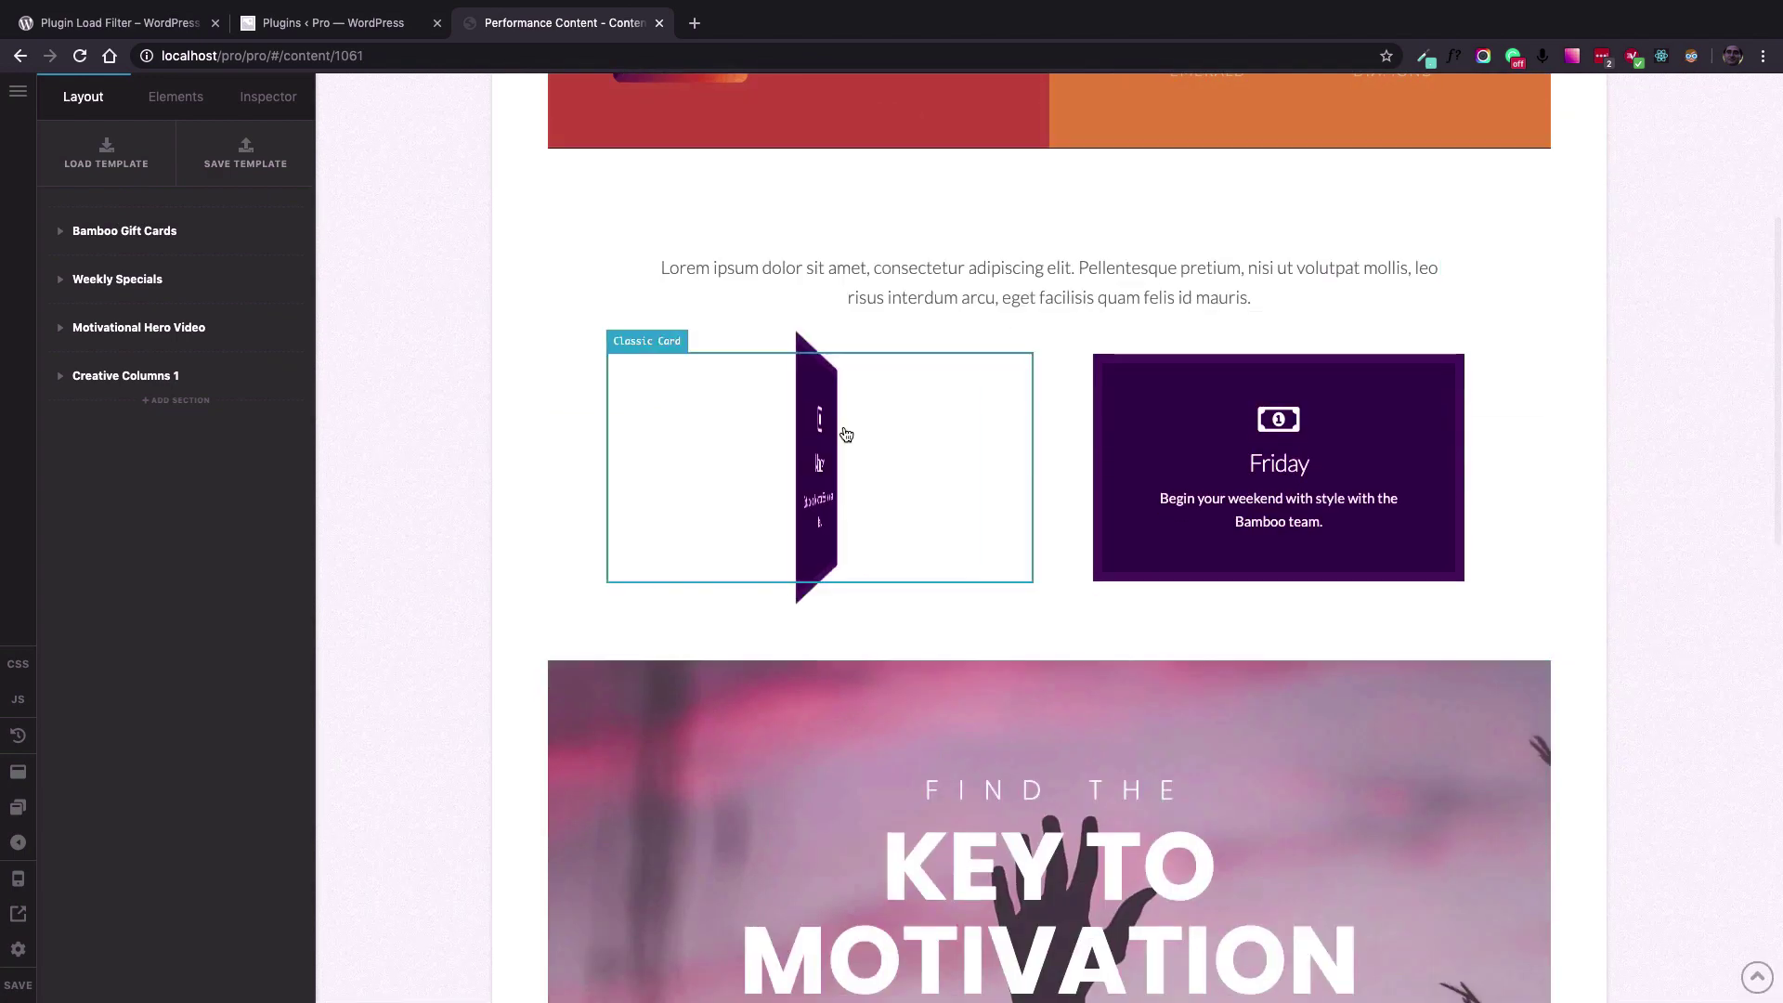
scroll(529, 506, down, 5)
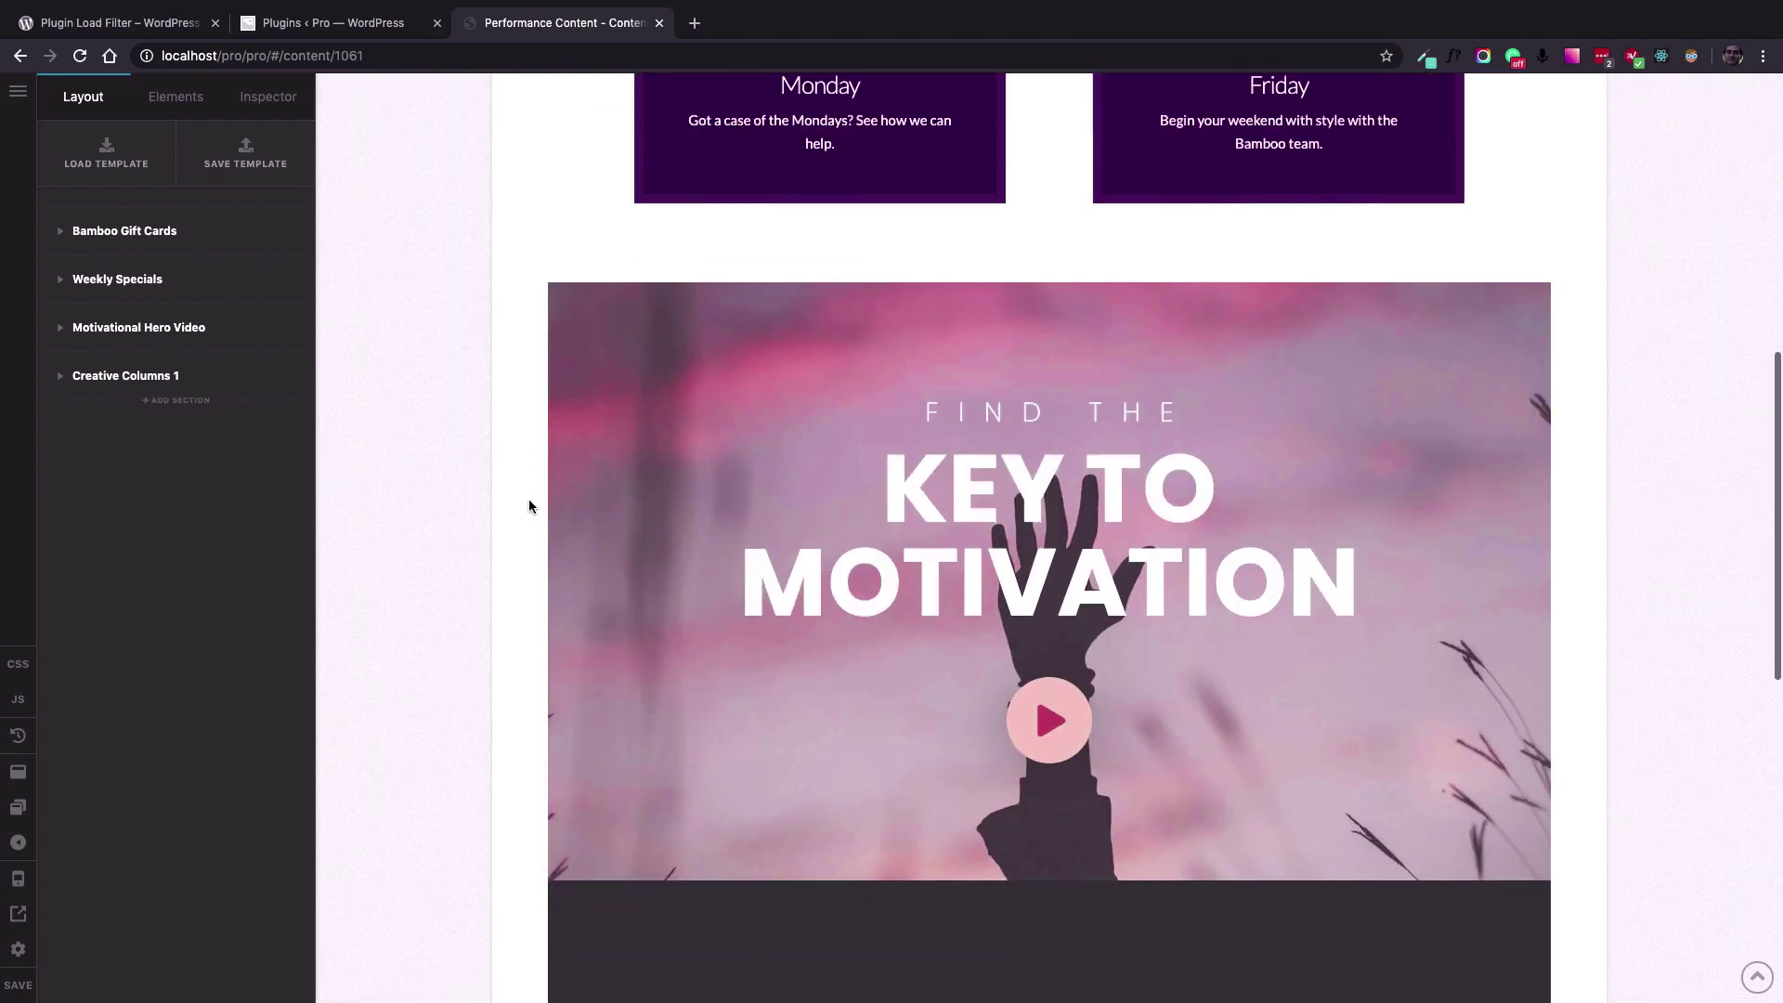
scroll(927, 517, down, 8)
scroll(926, 509, down, 3)
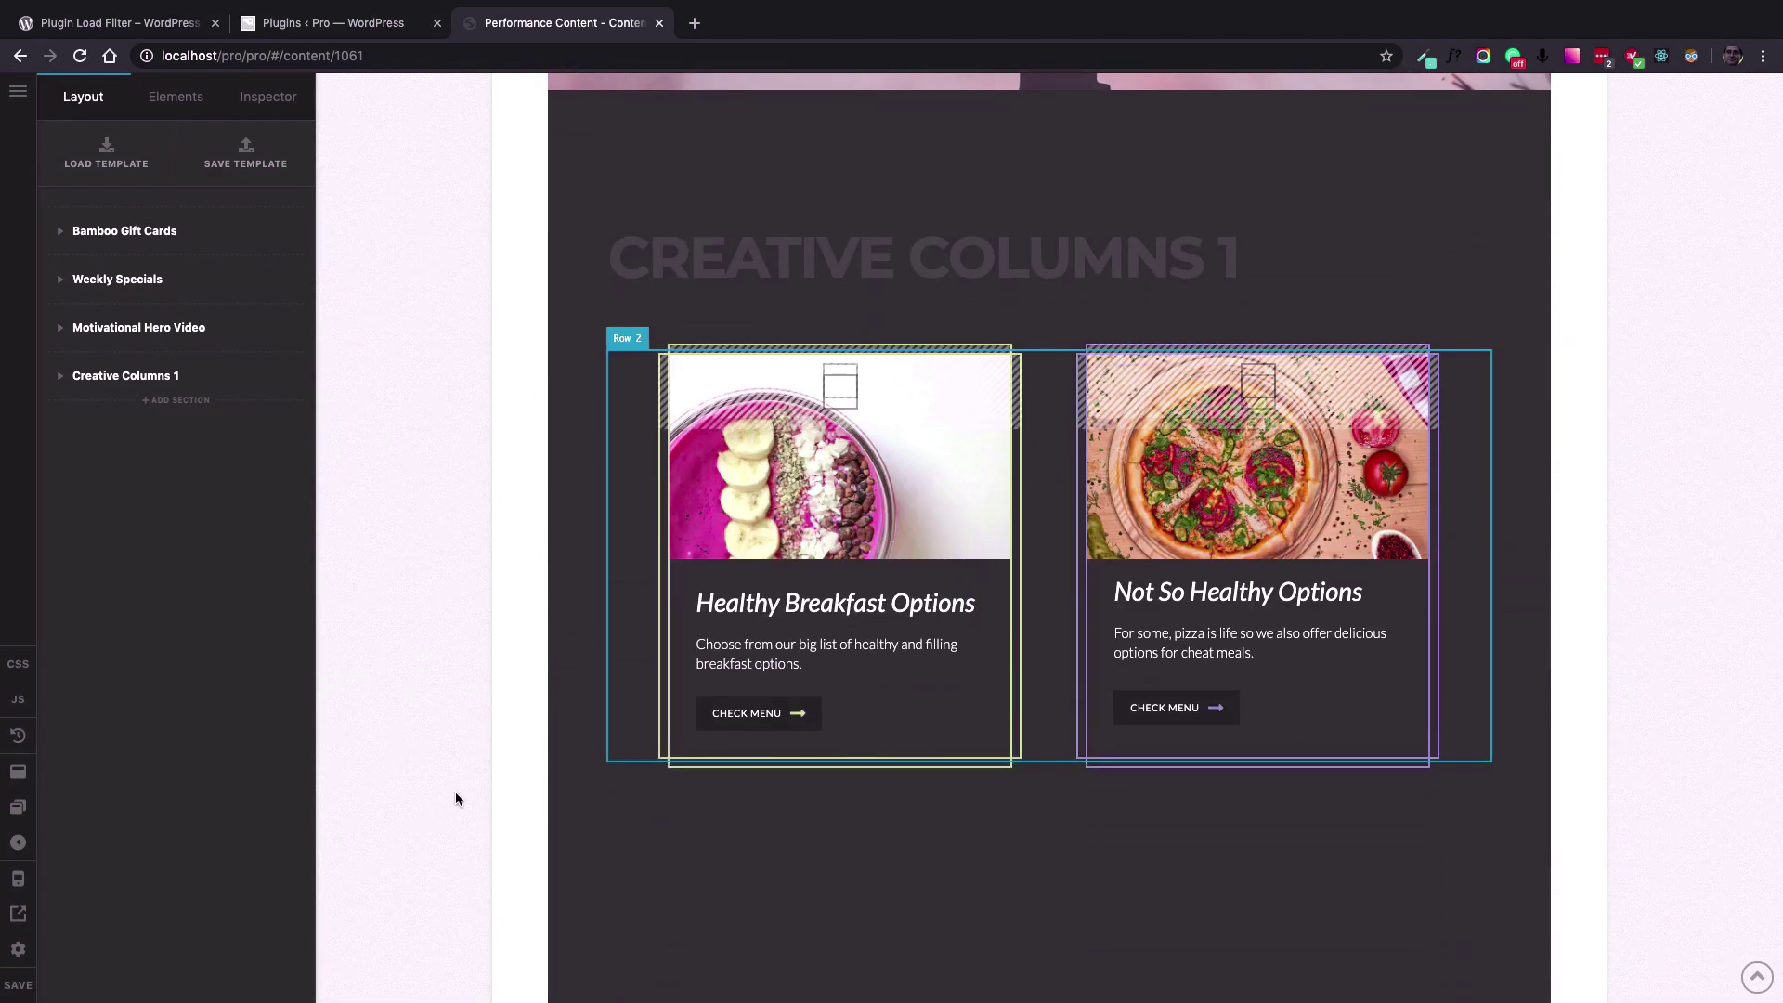
scroll(947, 870, down, 2)
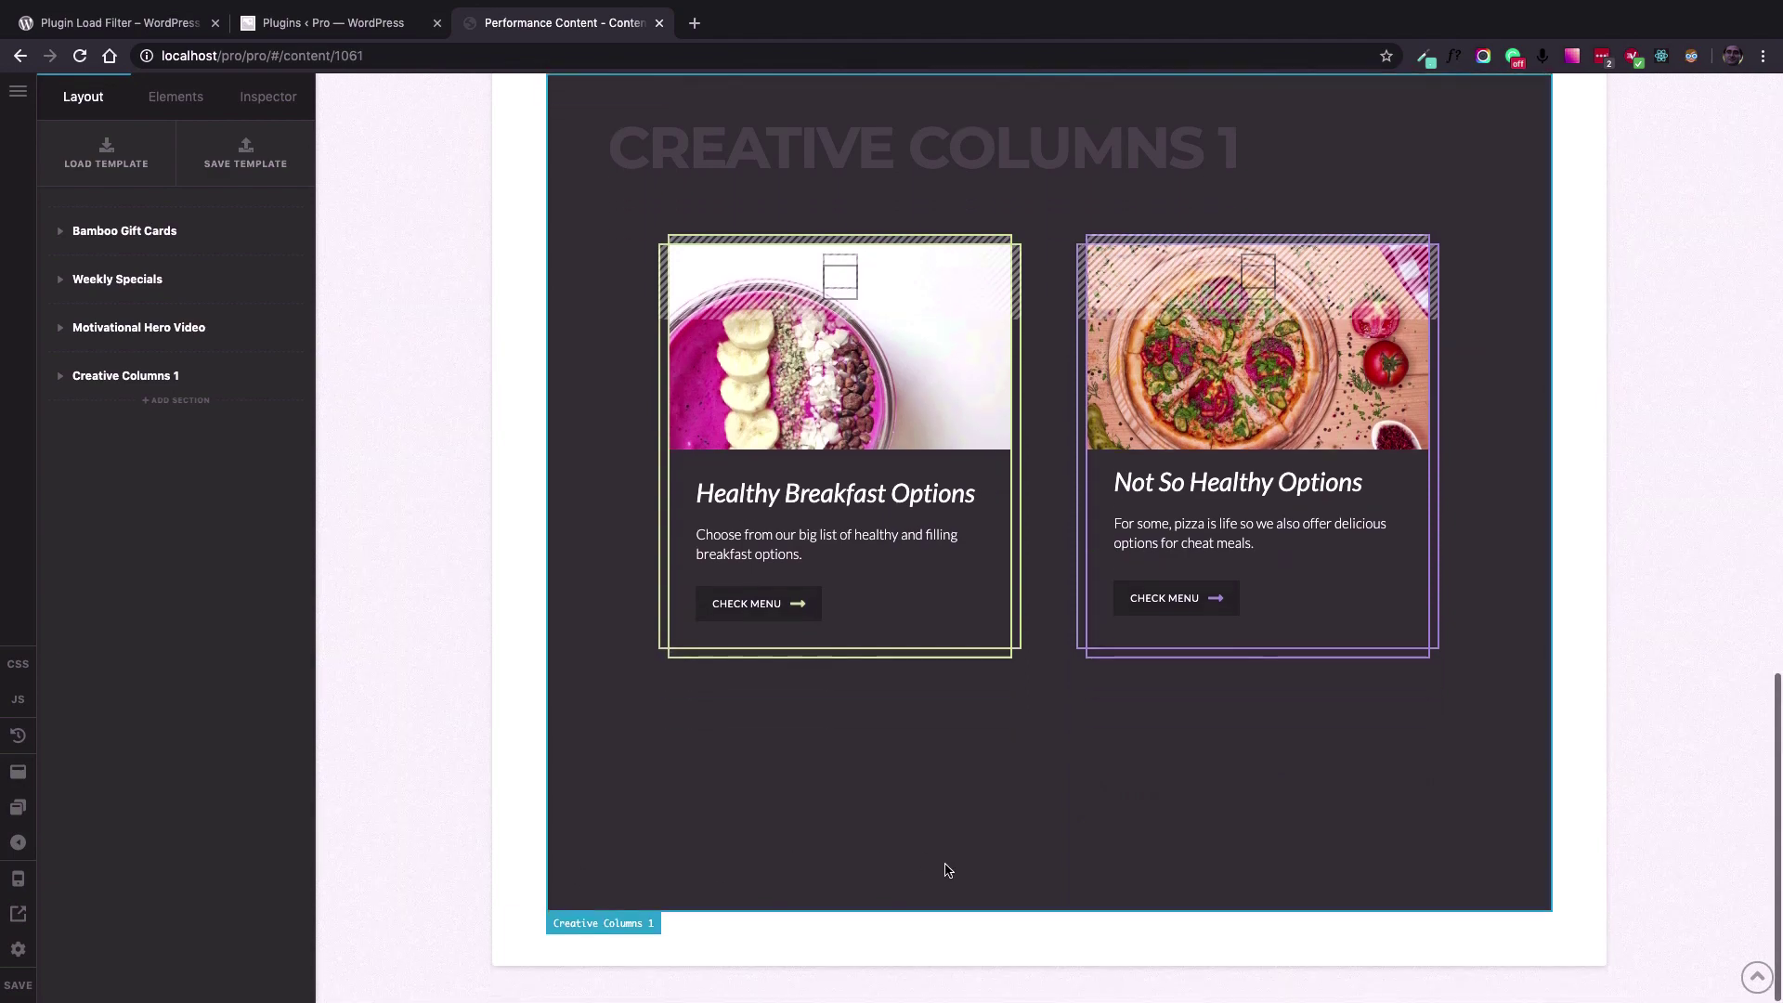
scroll(947, 870, up, 1)
scroll(947, 870, up, 15)
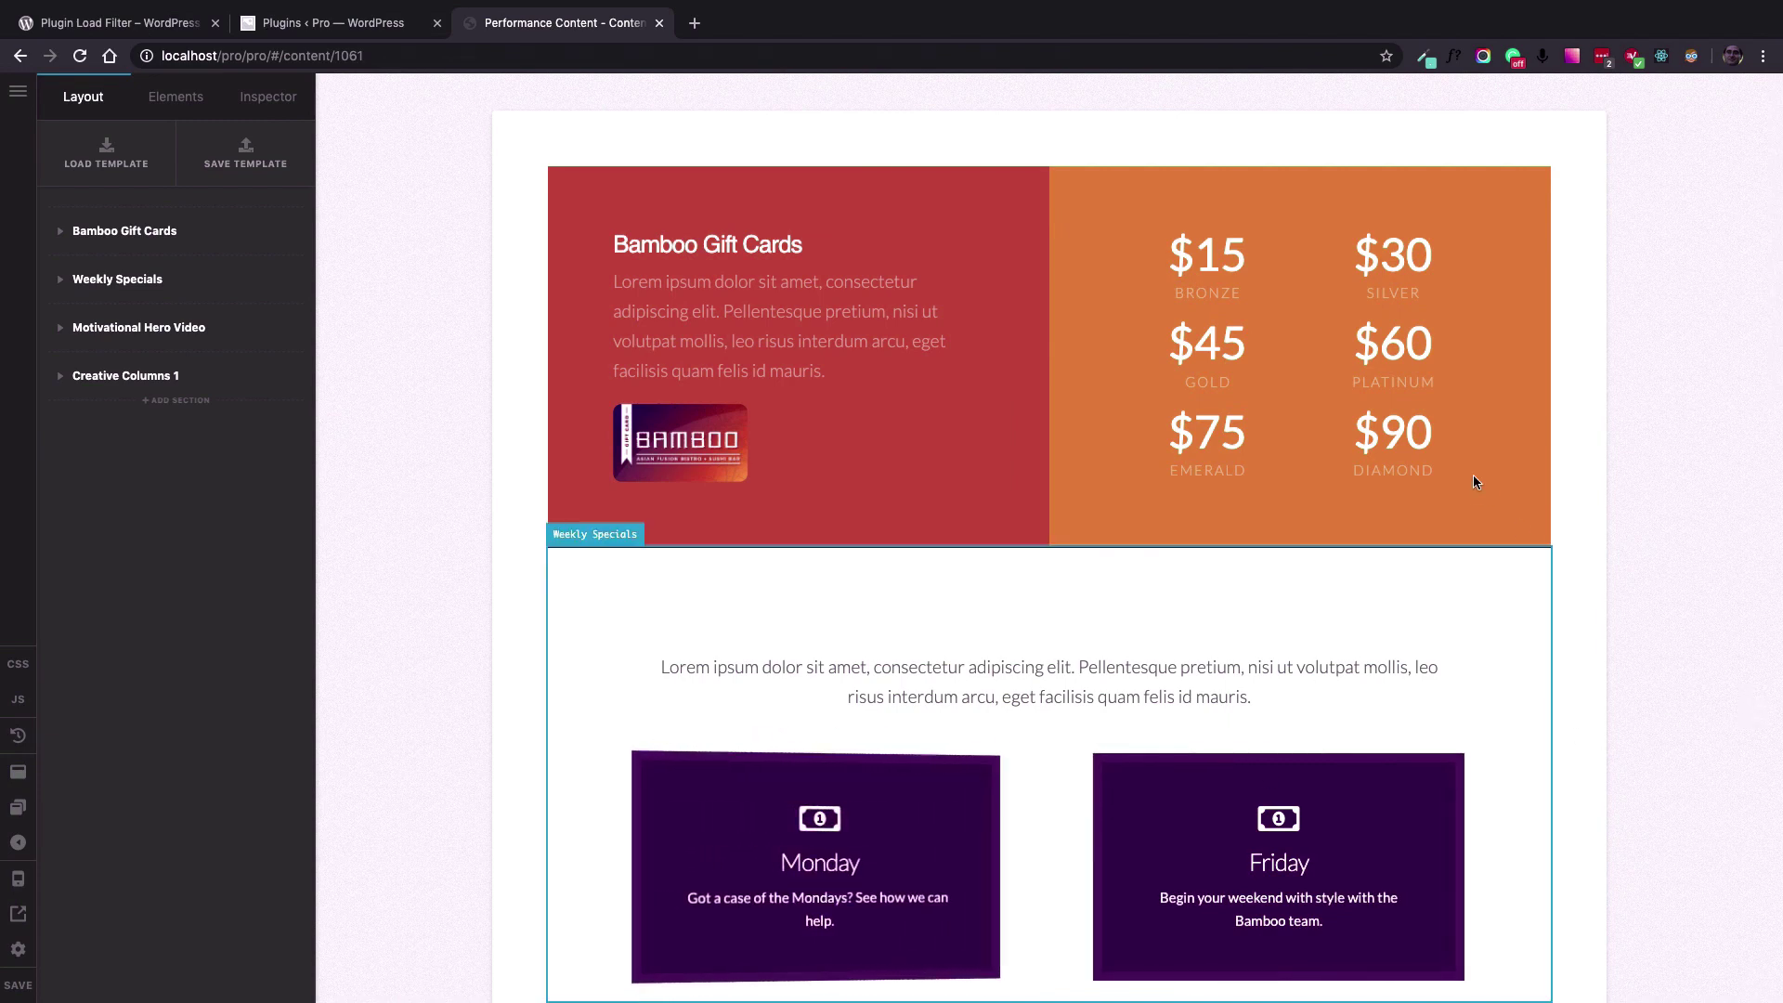
scroll(1583, 395, down, 15)
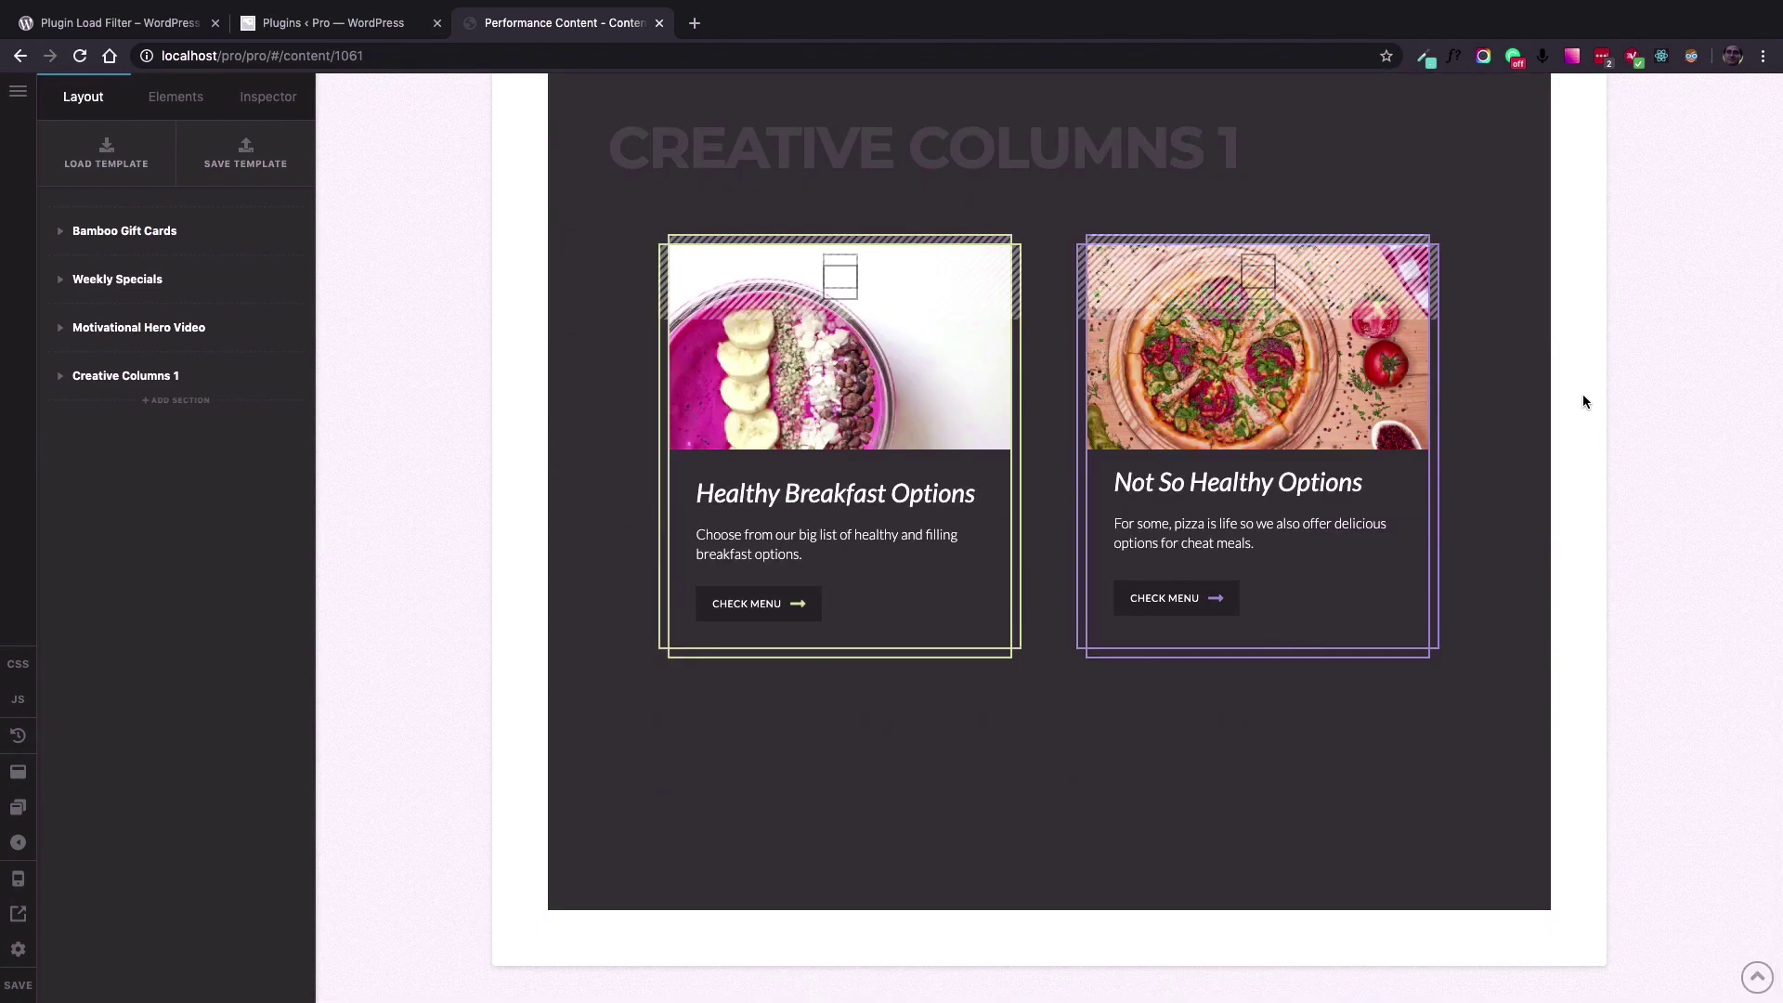
scroll(1582, 401, up, 15)
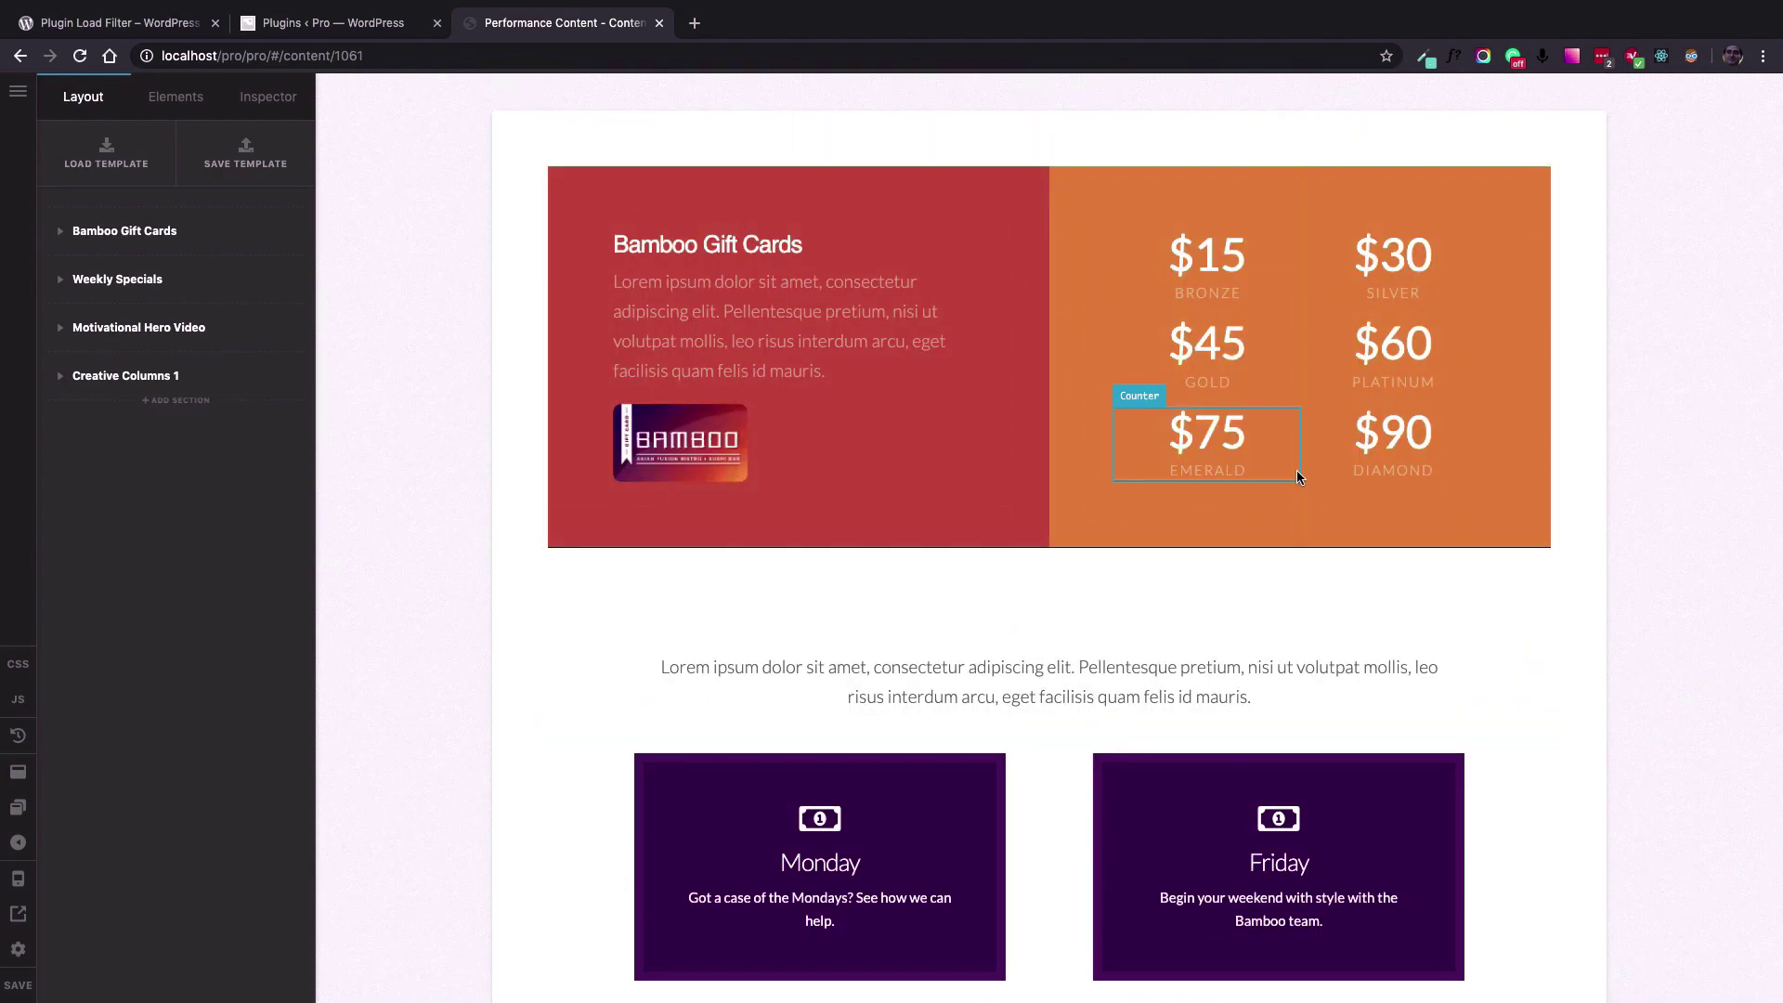
scroll(1298, 476, down, 15)
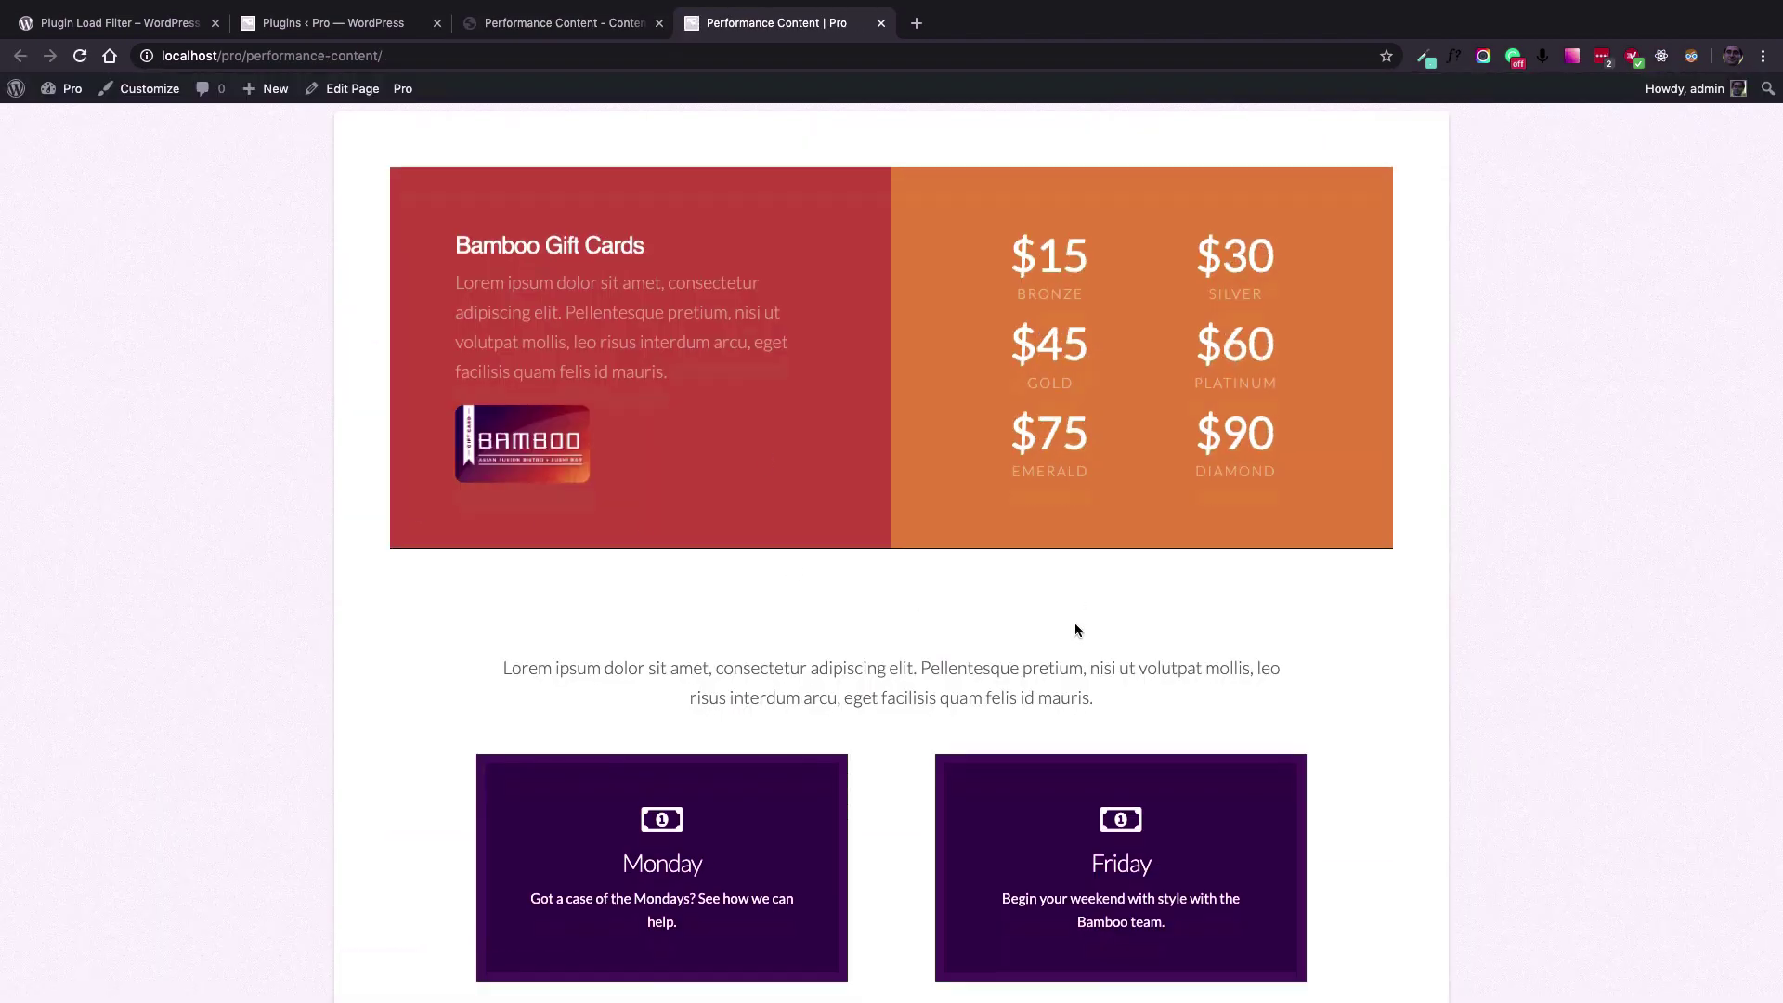
Inspect the live Performance Content page to open Chrome DevTools with its HTML and styles.
scroll(1074, 625, down, 5)
scroll(1074, 624, up, 5)
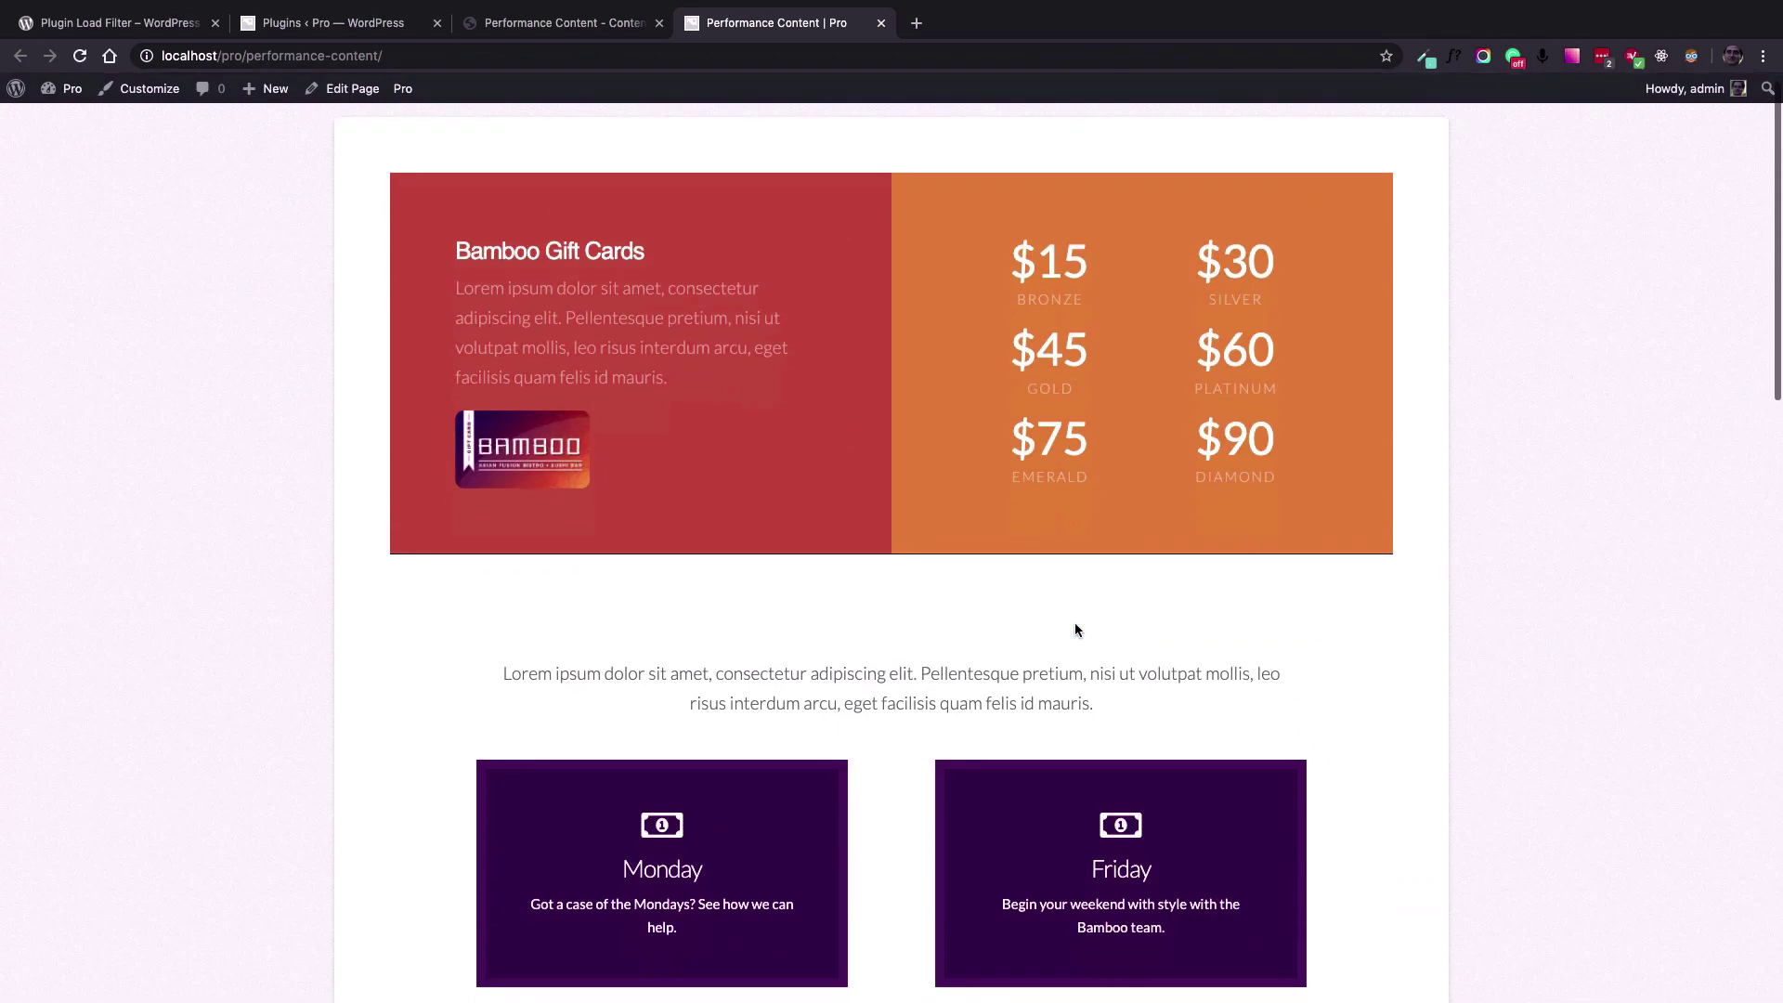
right_click(318, 432)
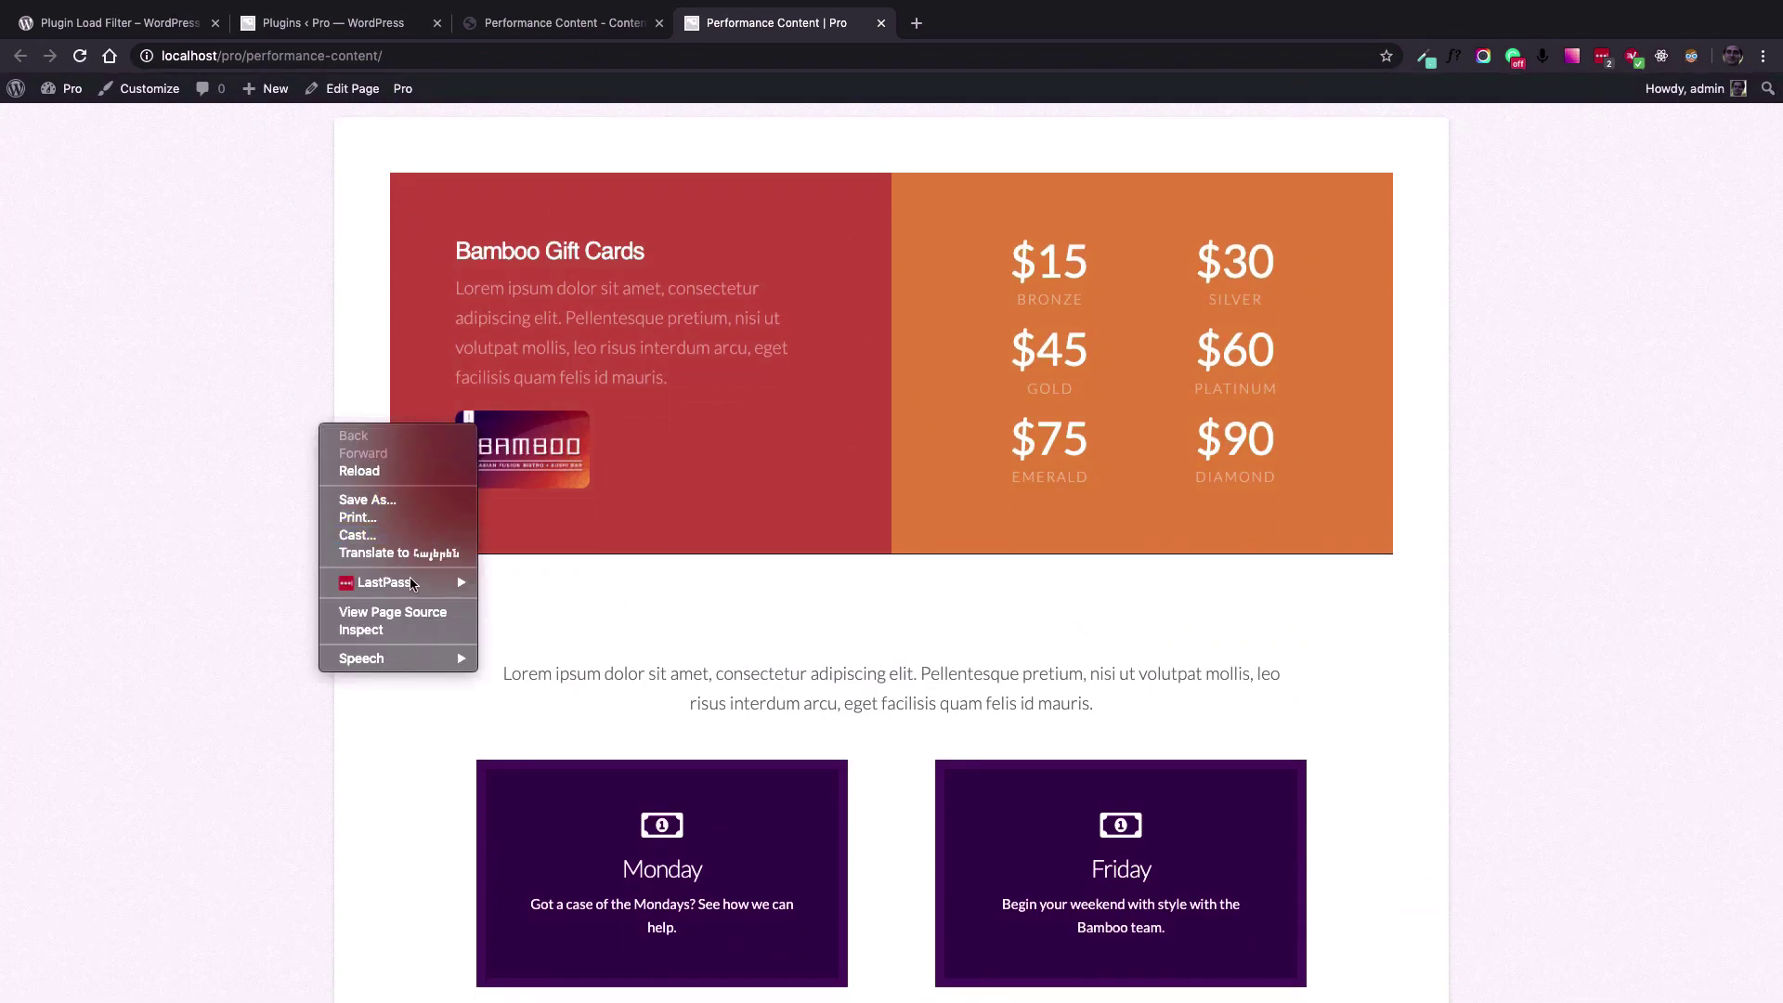
click(378, 632)
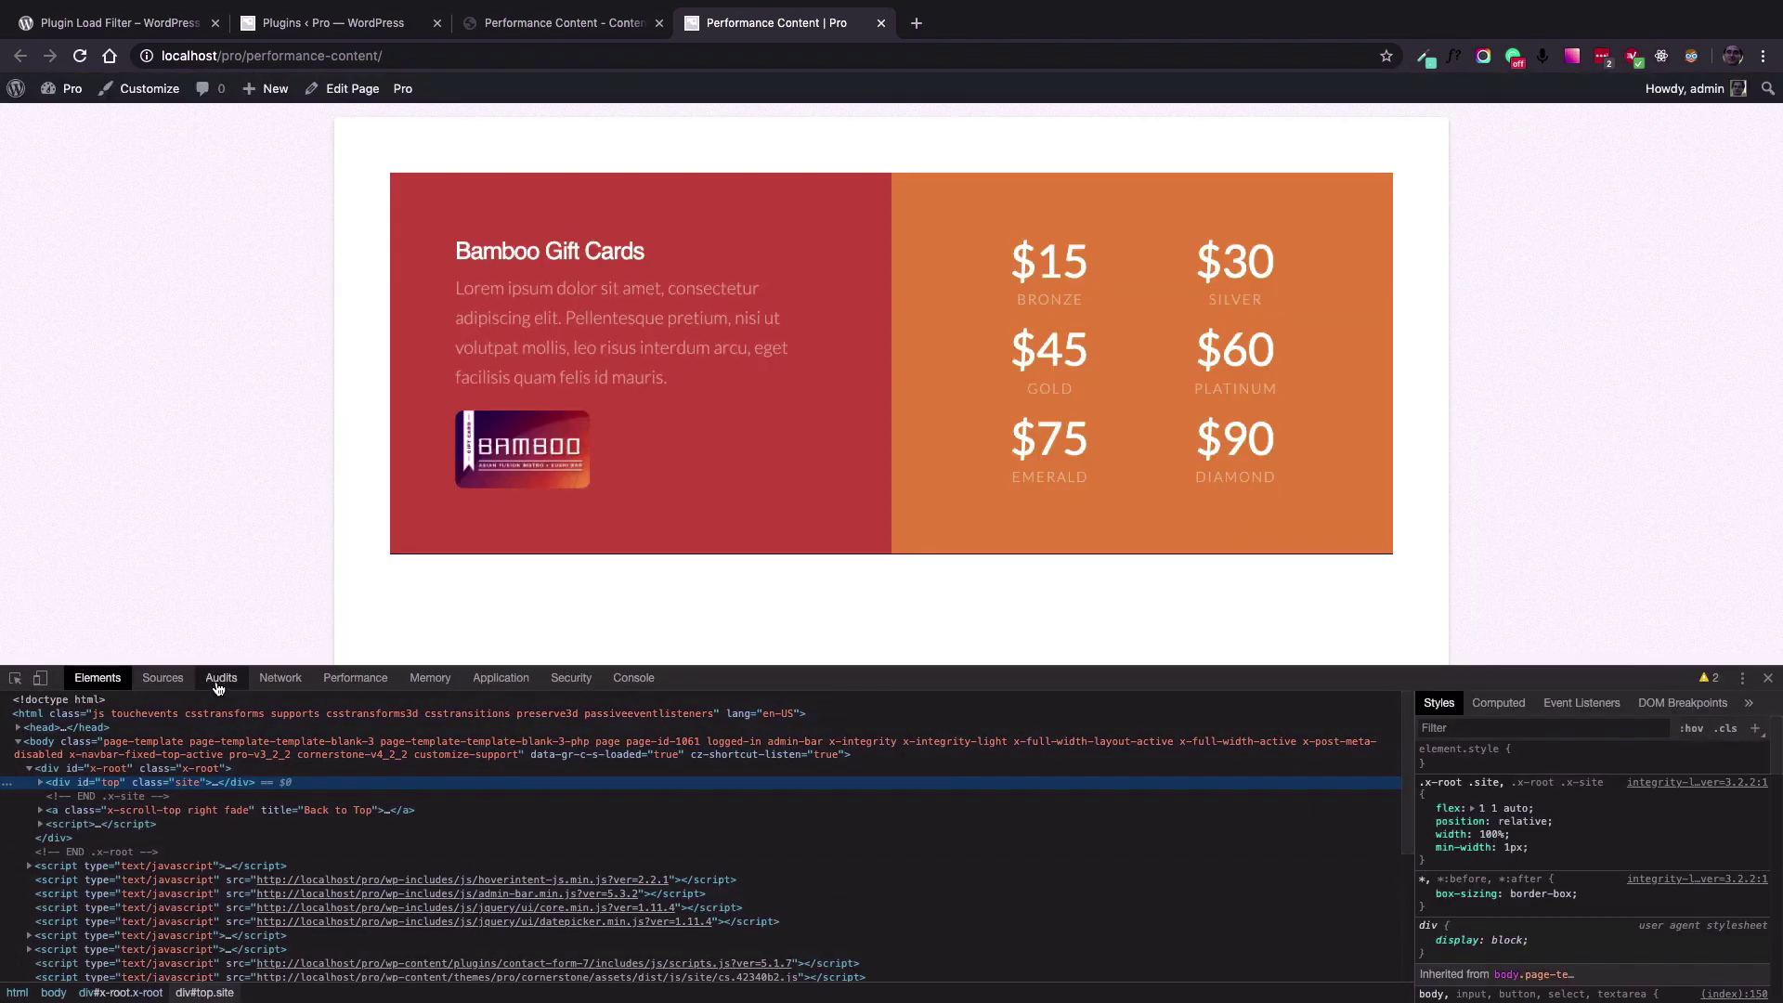
Generate a desktop Lighthouse Performance report from the Audits panel.
click(221, 685)
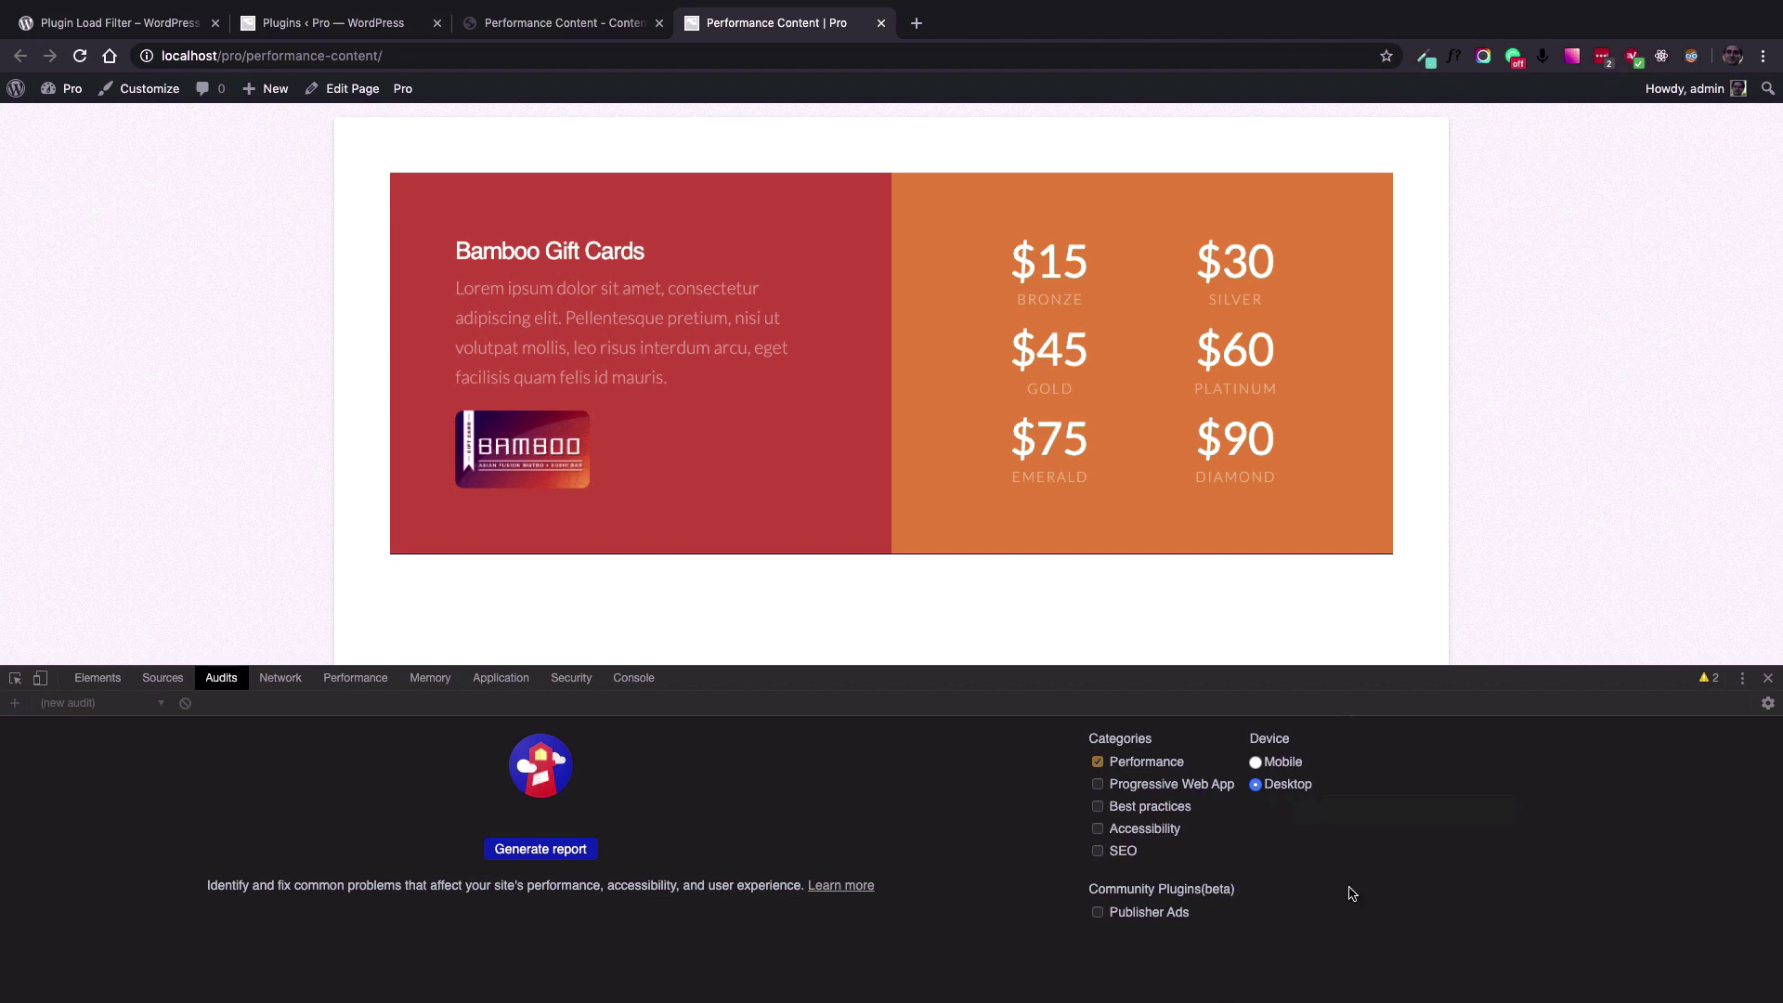
click(544, 848)
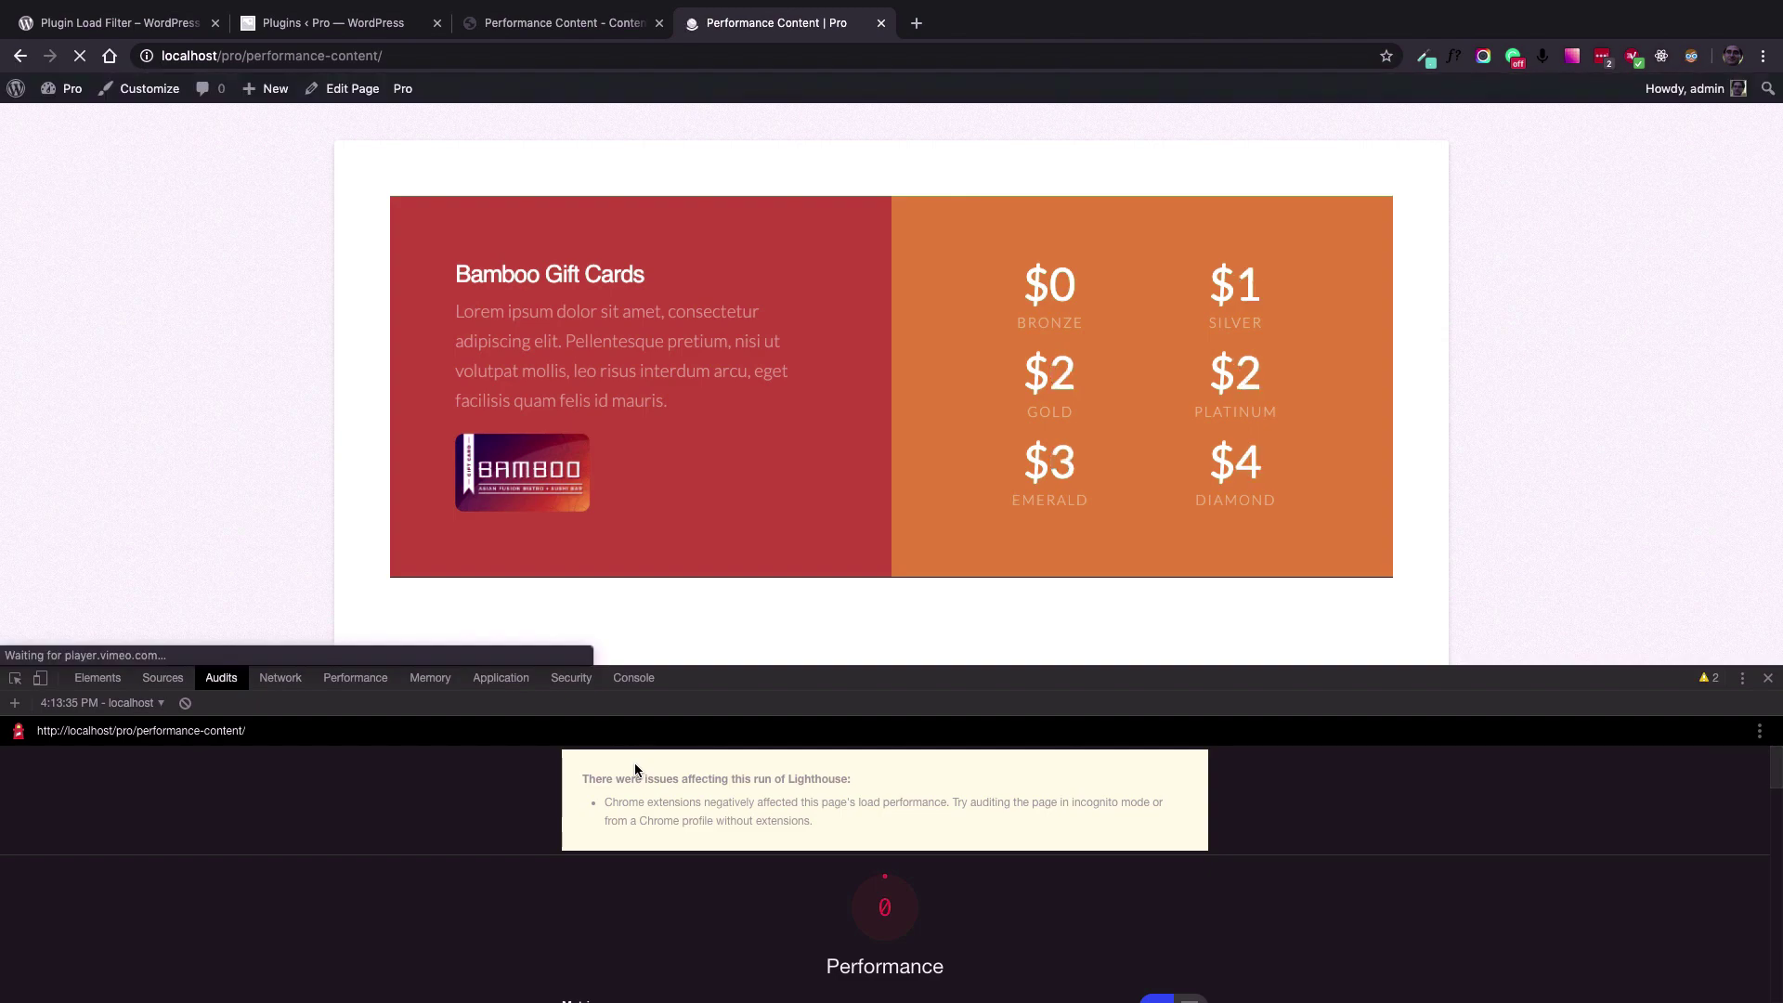
Enlarge the report area and note First Contentful Paint at 16.3 s.
scroll(635, 768, down, 3)
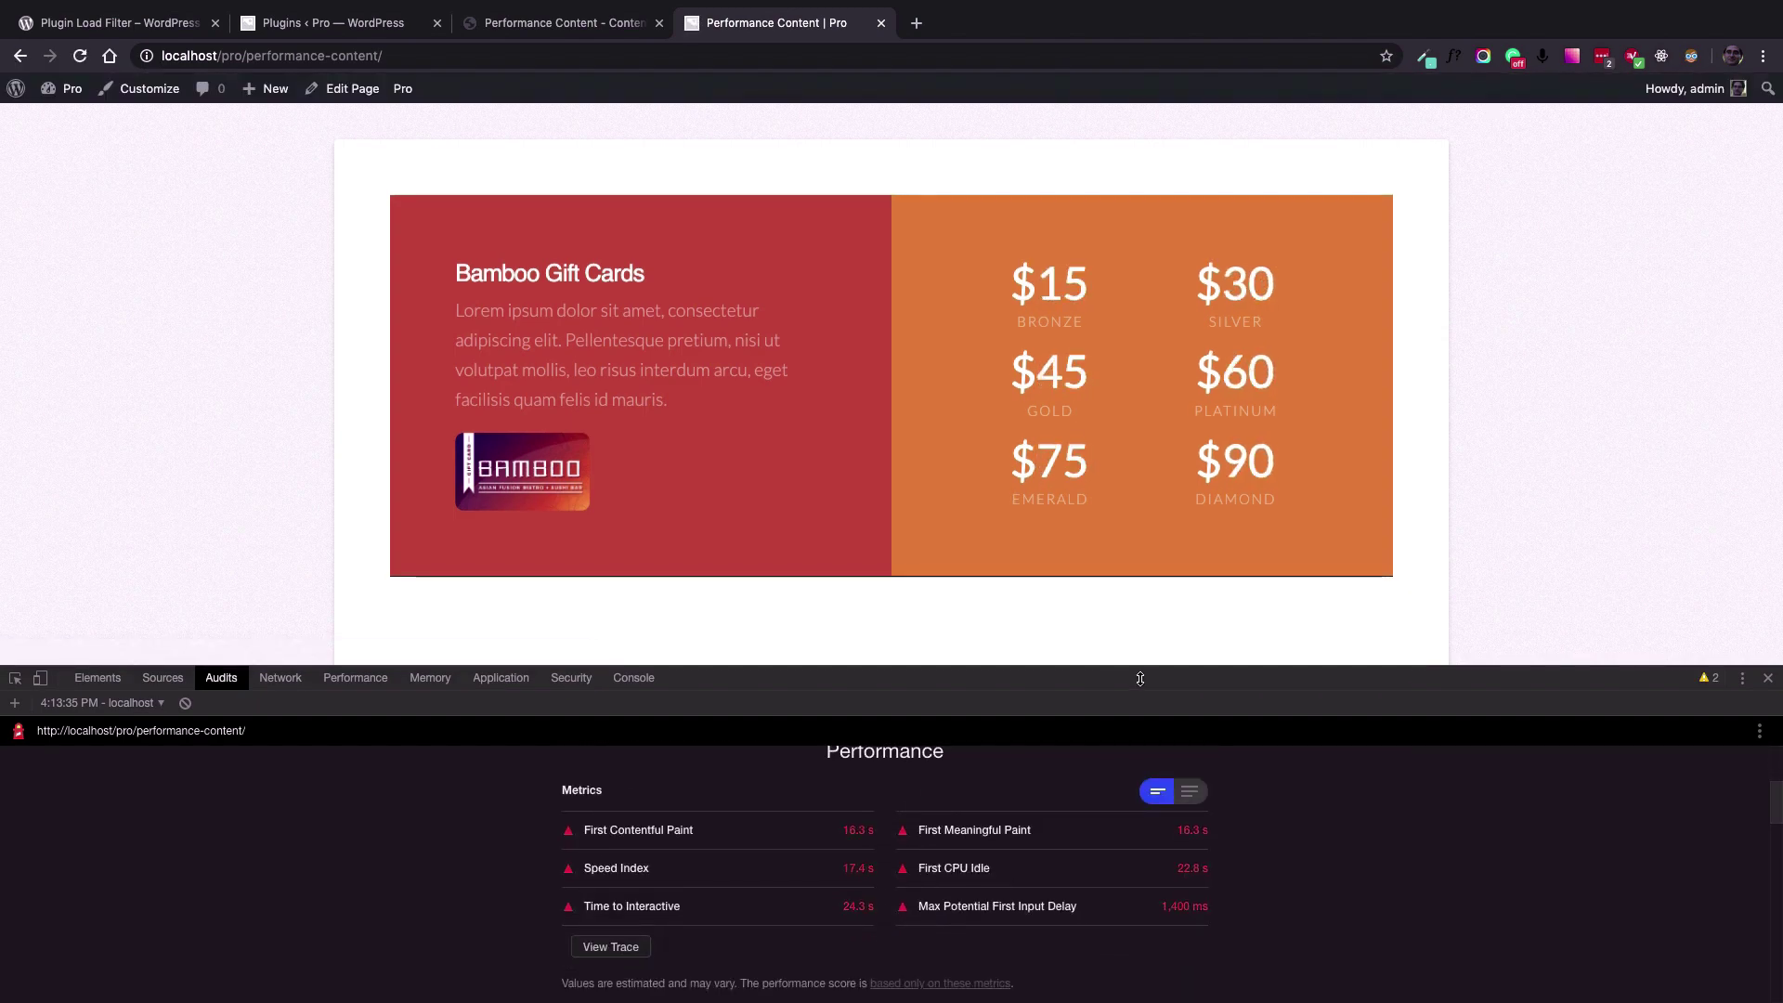
drag(1140, 679, 1128, 427)
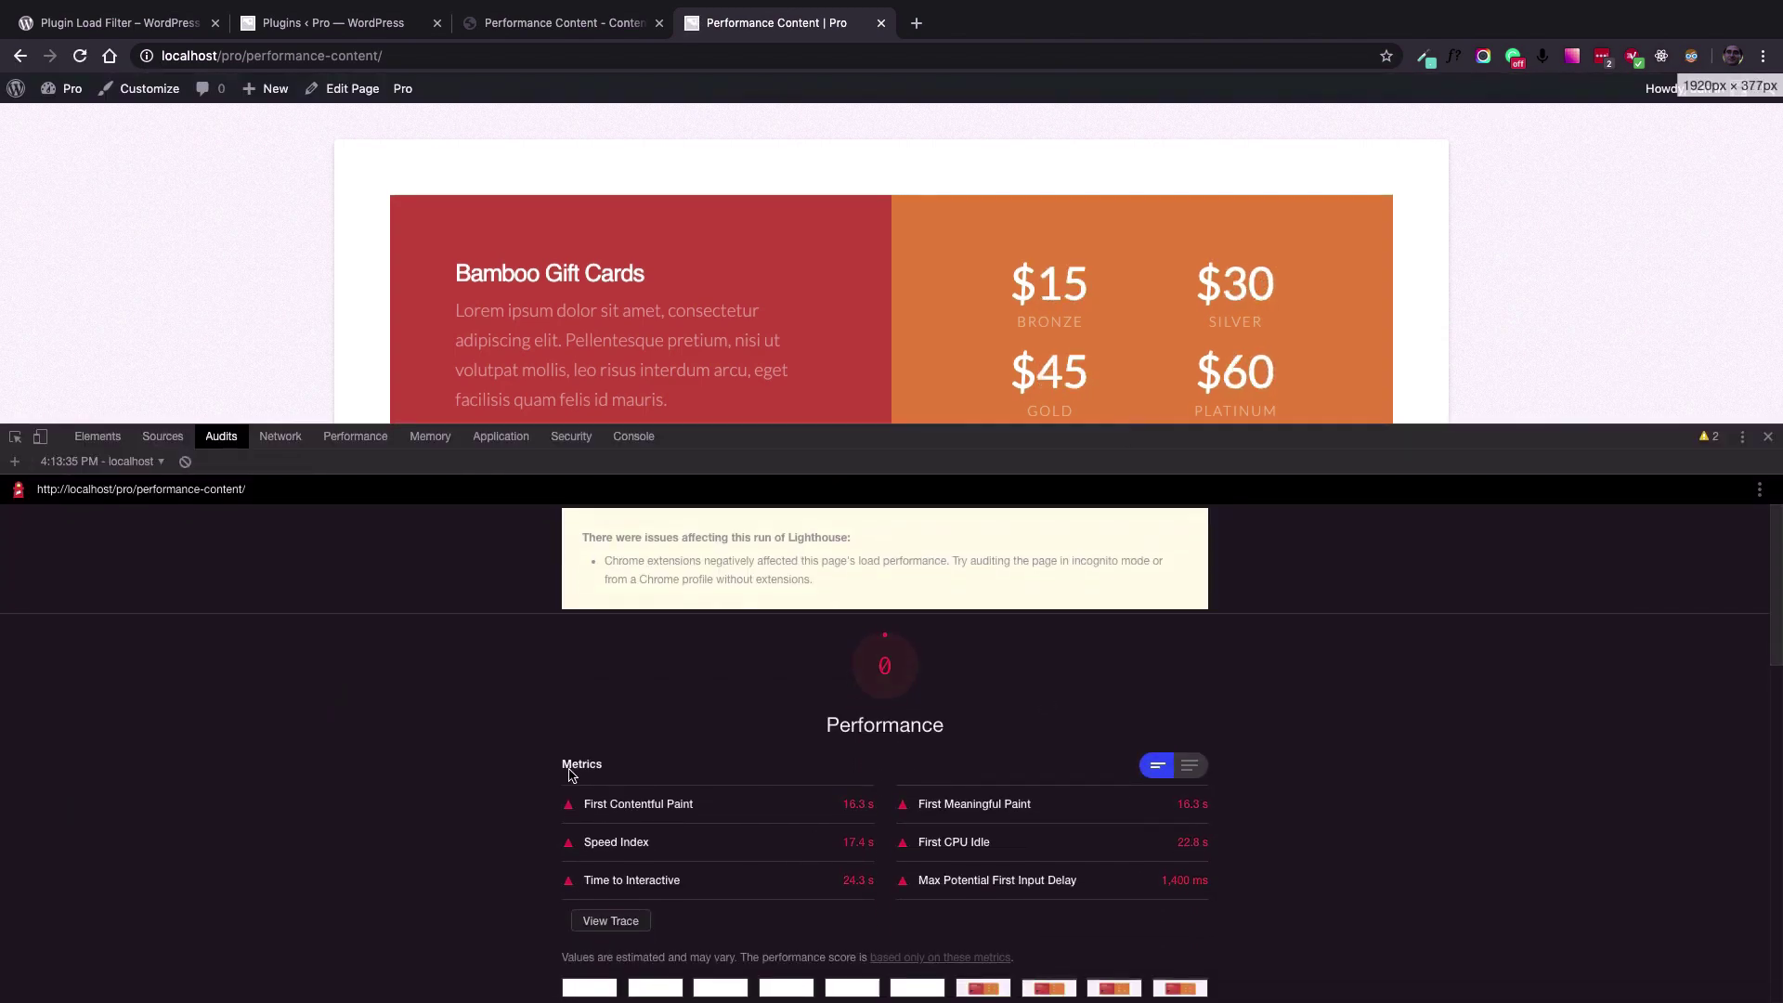
scroll(570, 775, down, 3)
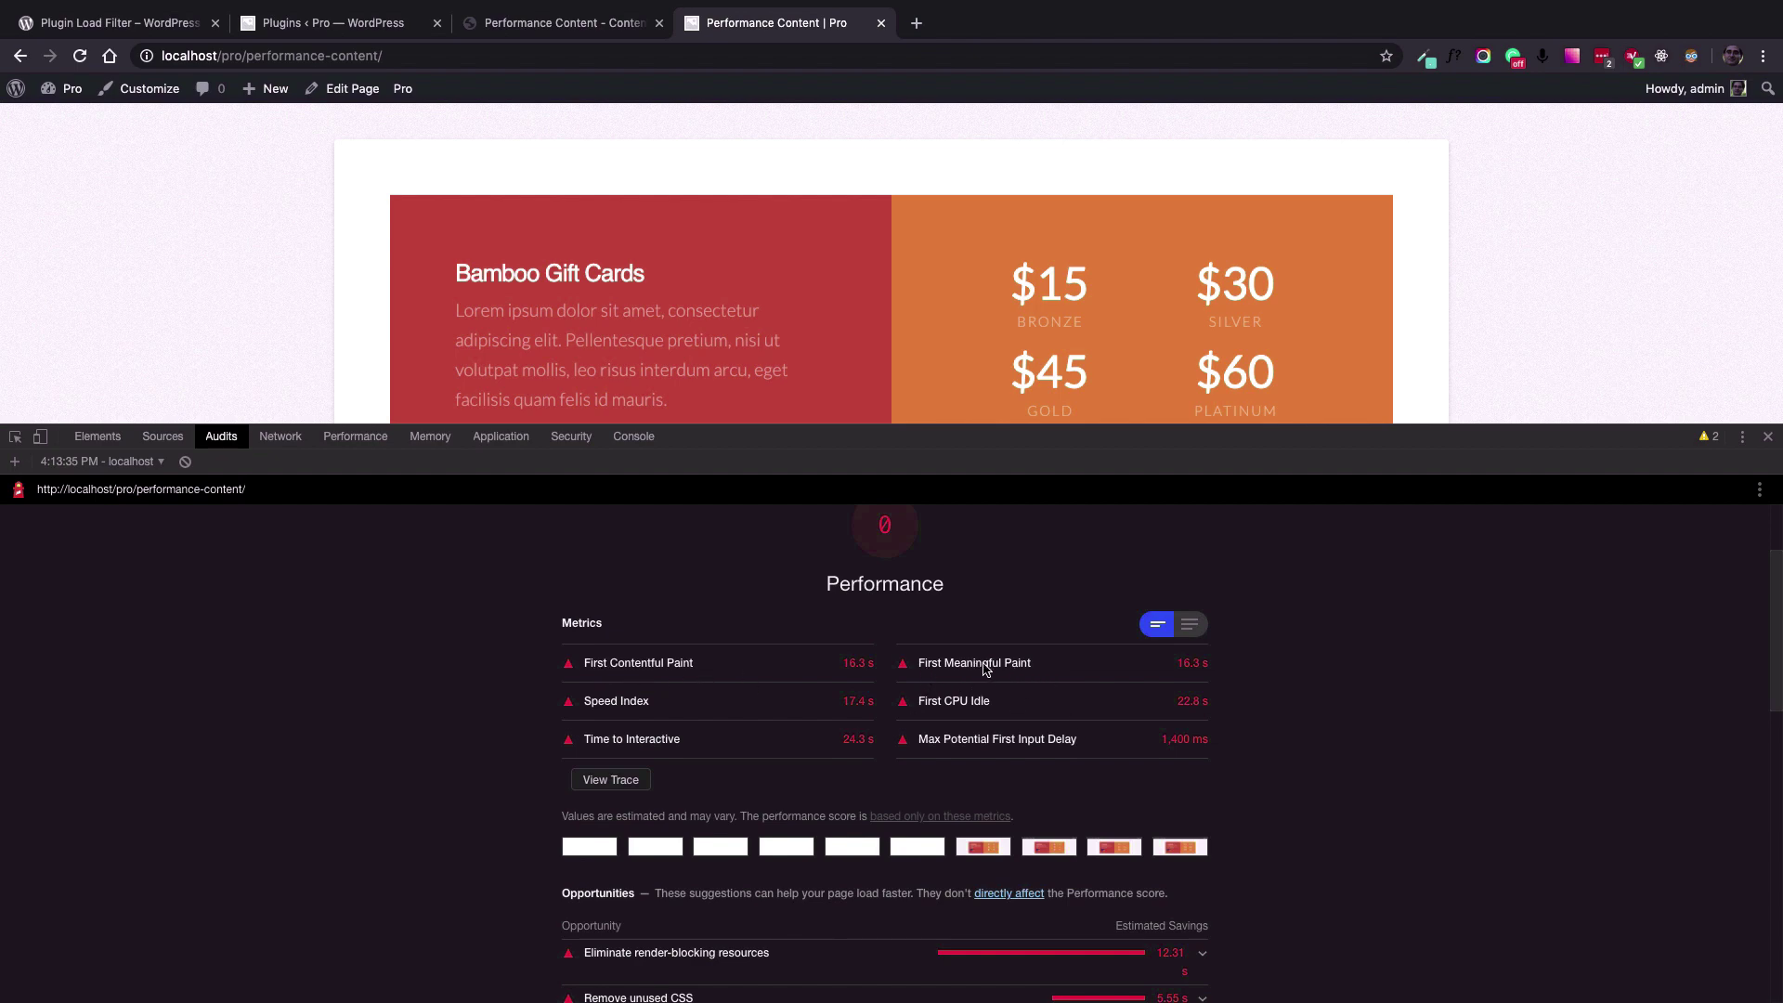
drag(1179, 666, 1209, 665)
Review the opportunities and diagnostics, then shrink DevTools to show more page.
scroll(1105, 746, down, 10)
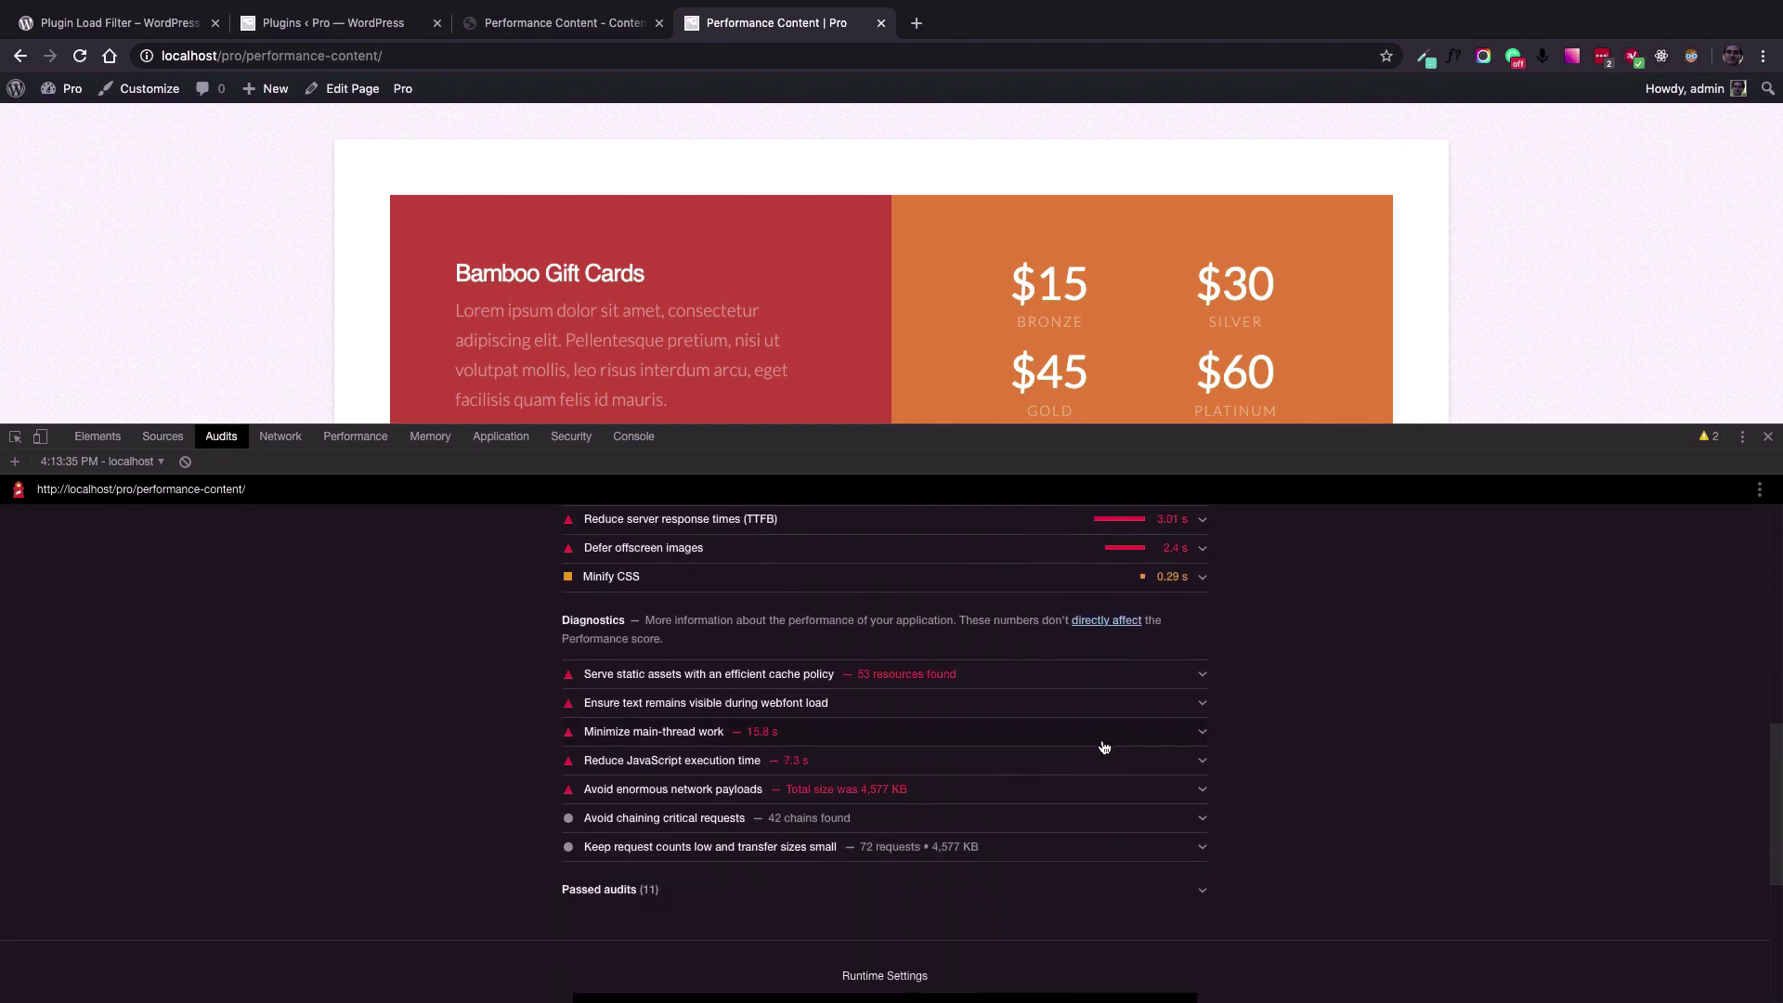
scroll(1105, 746, down, 4)
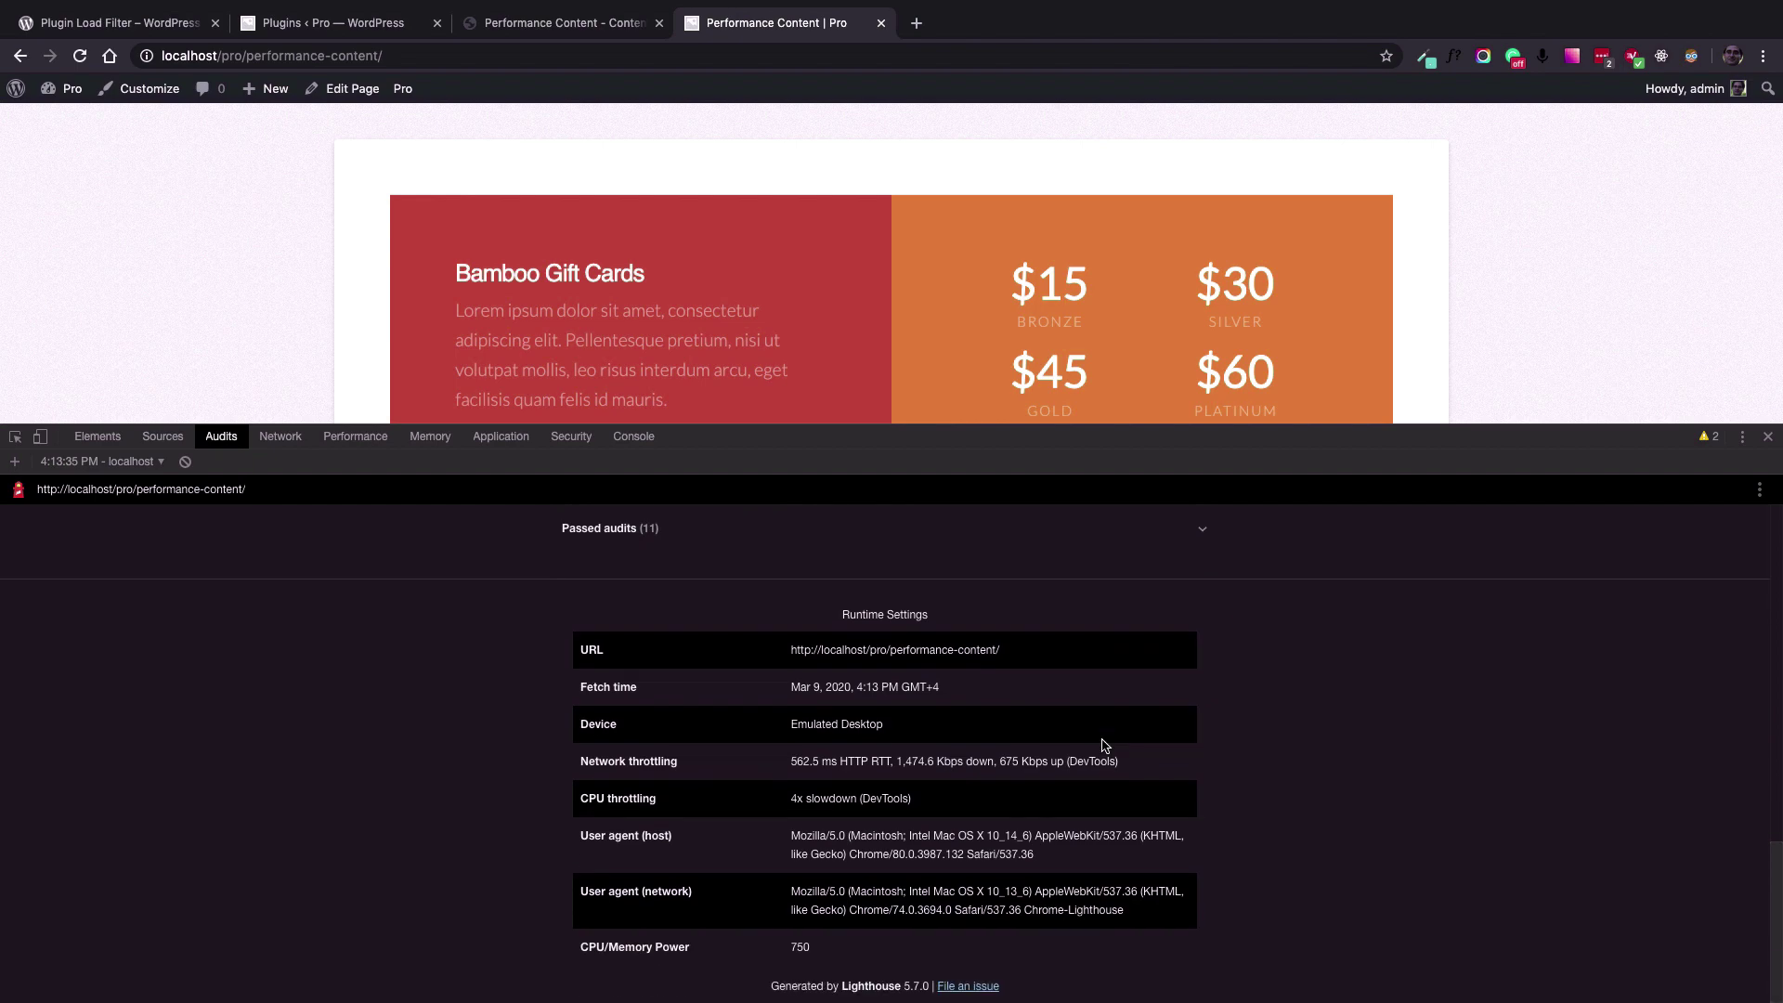
scroll(1104, 745, up, 12)
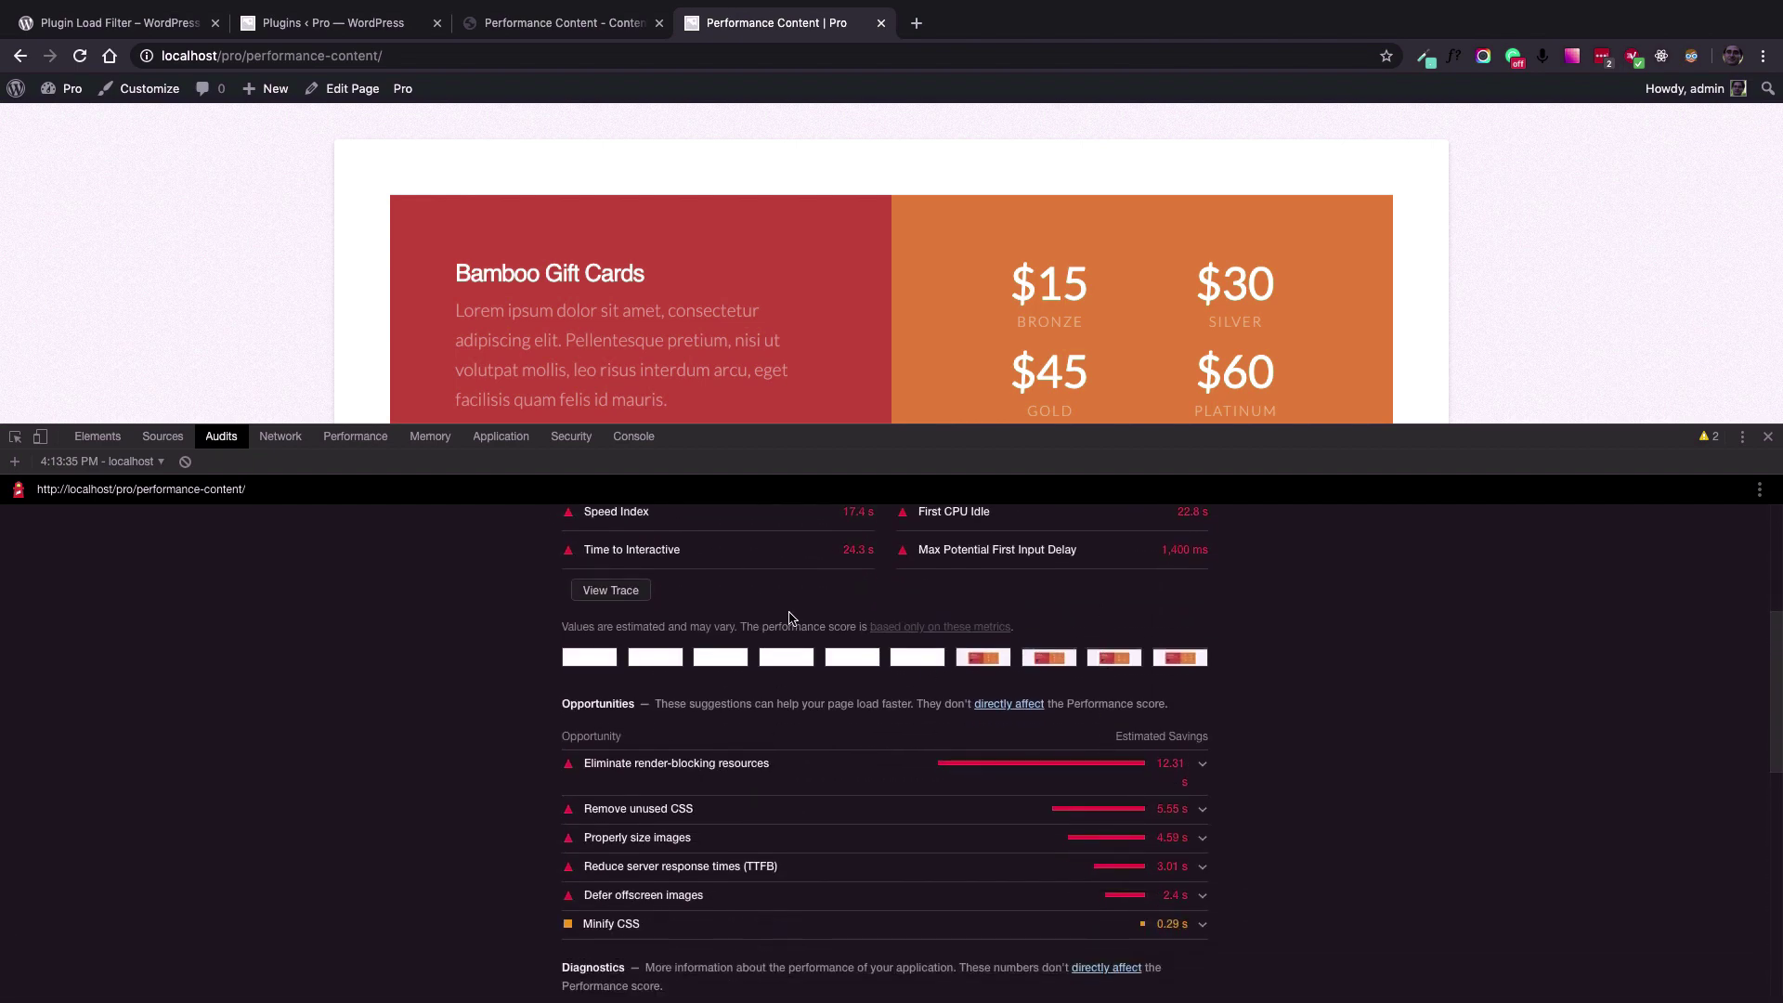
scroll(993, 674, up, 3)
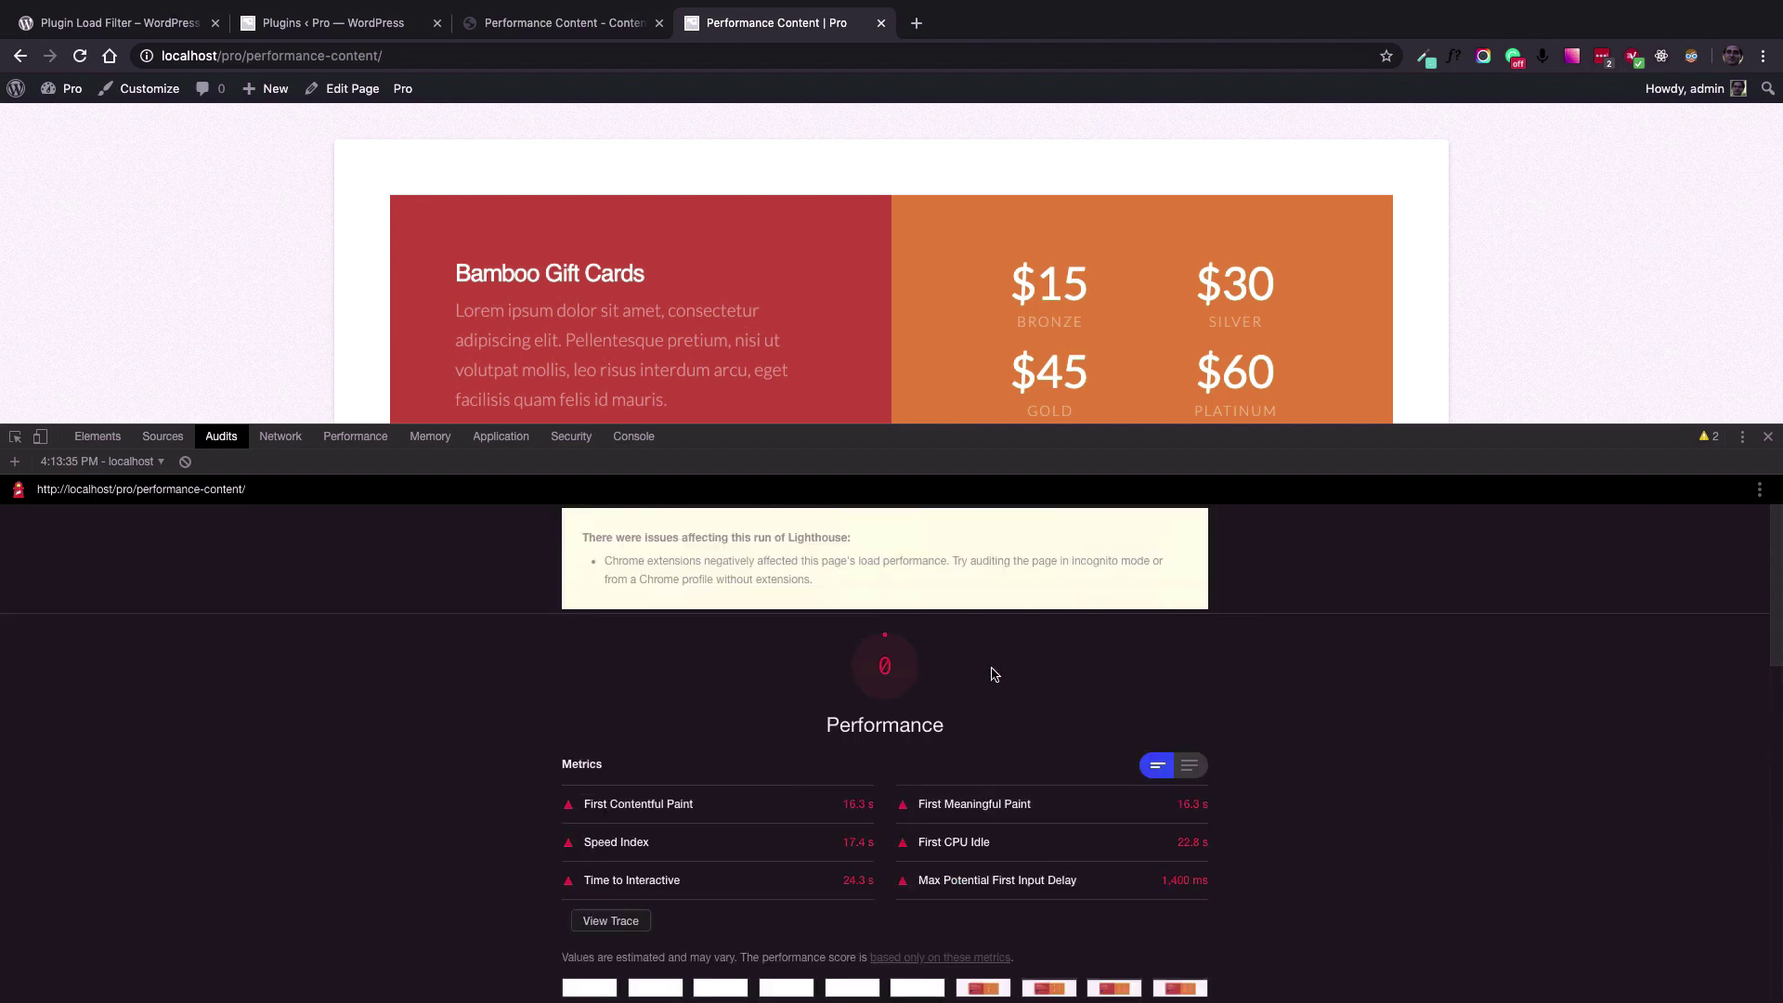
scroll(993, 674, down, 2)
scroll(989, 575, up, 1)
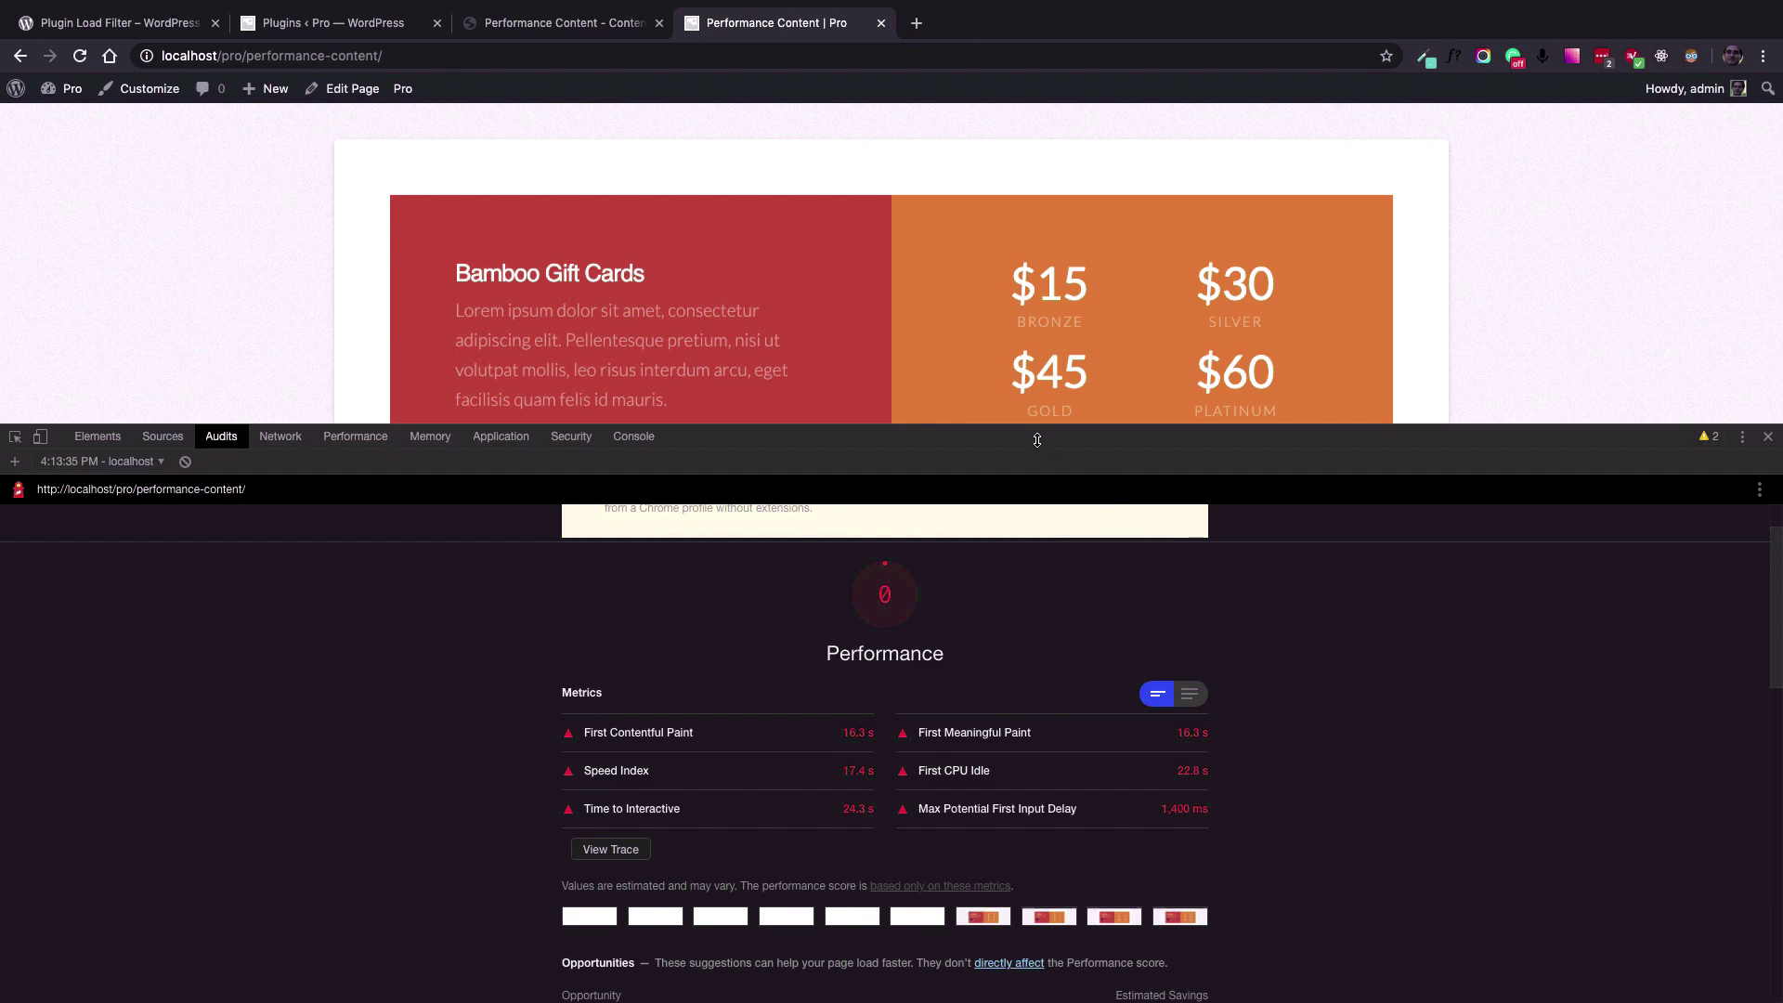
drag(1039, 453, 1067, 589)
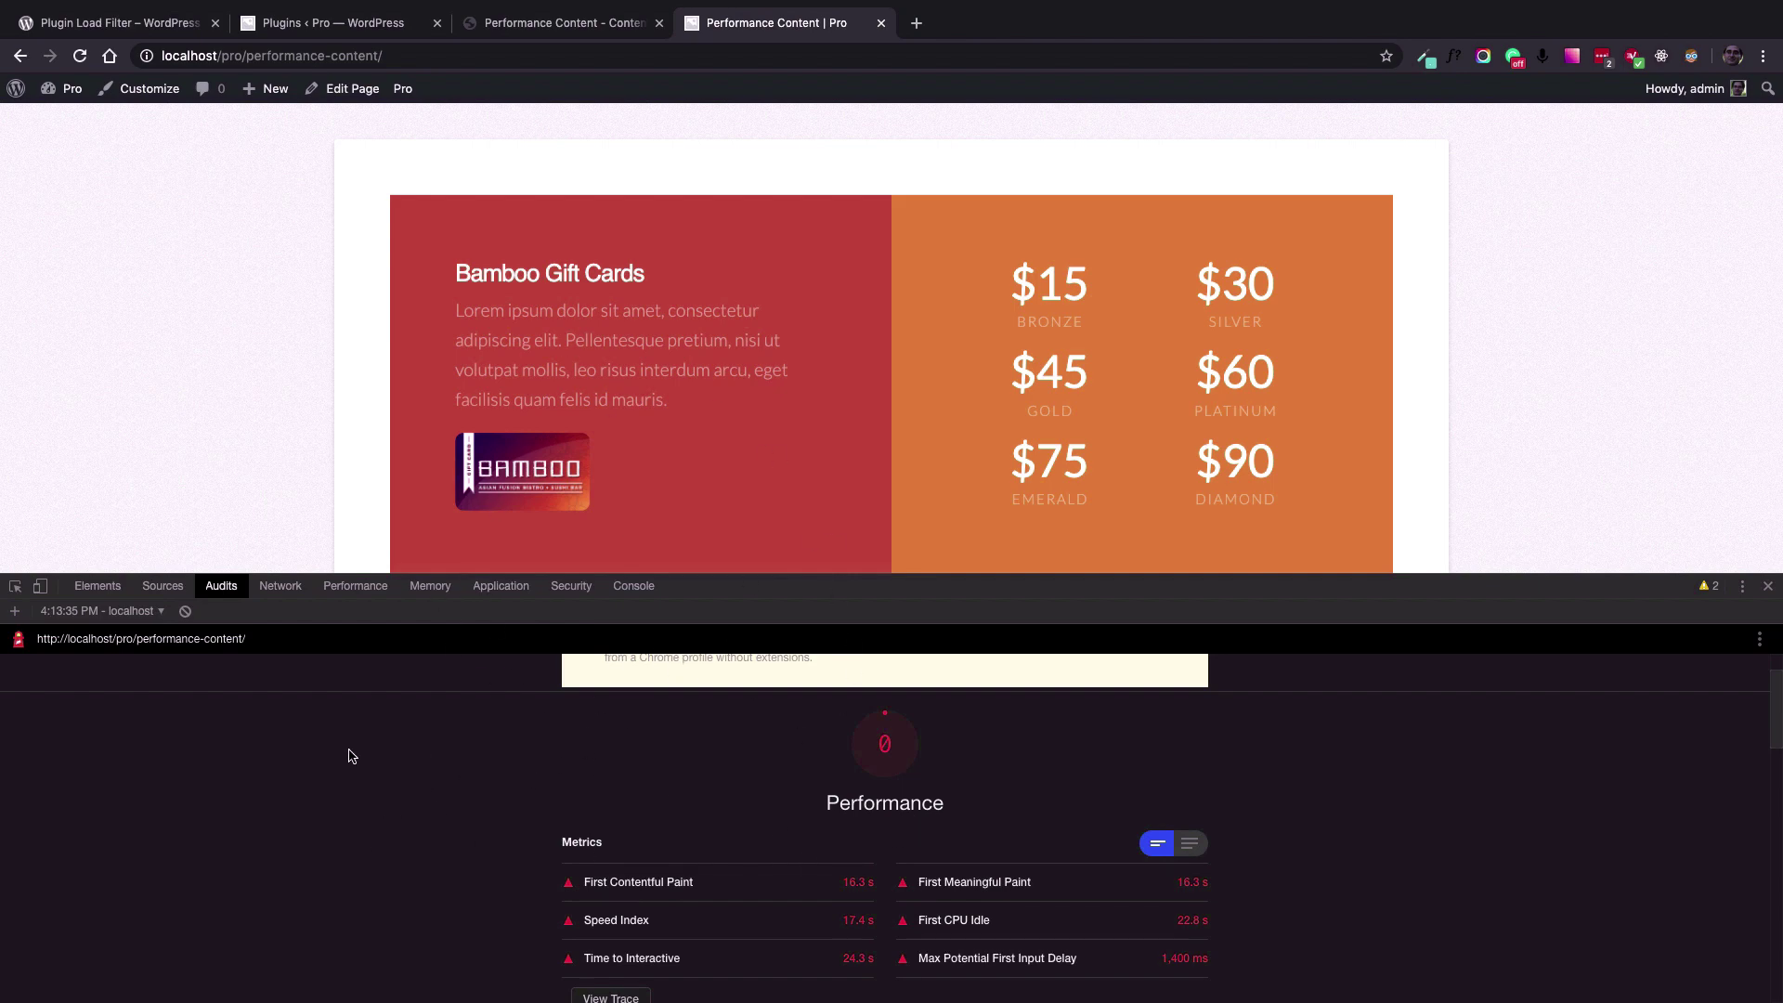
In Sources, expand wp-content/plugins and reveal contact-form-7's includes/js files.
click(163, 587)
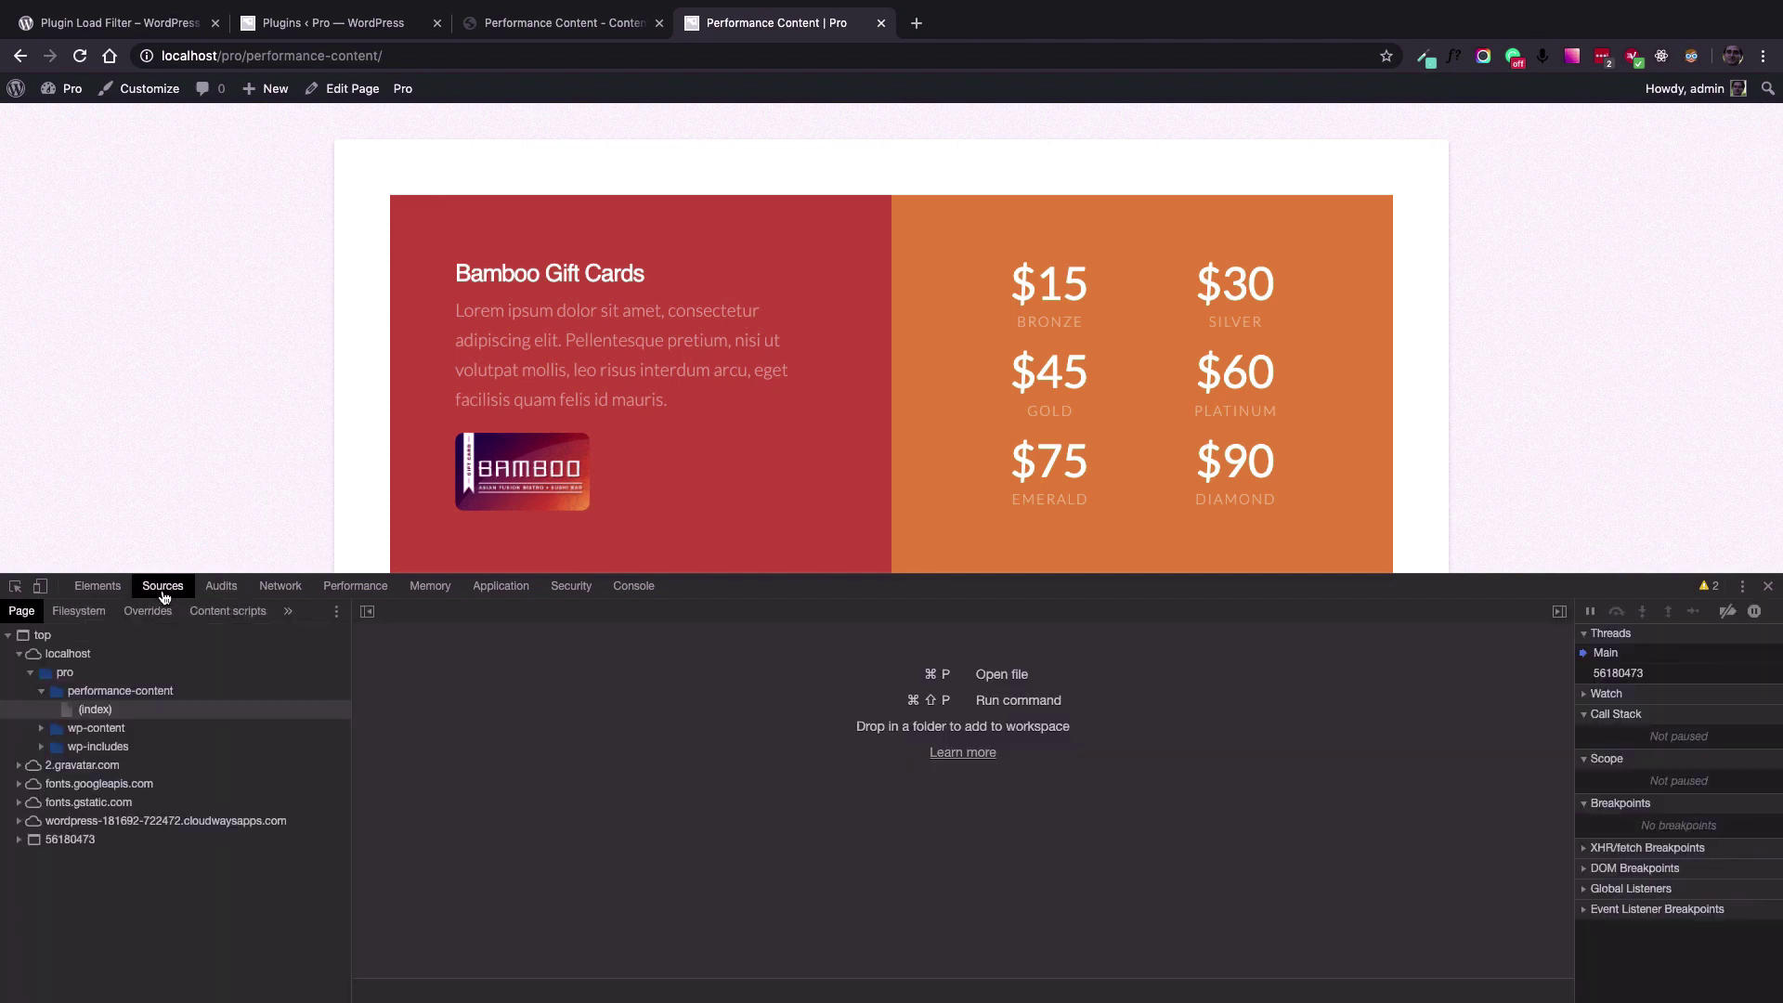
click(42, 728)
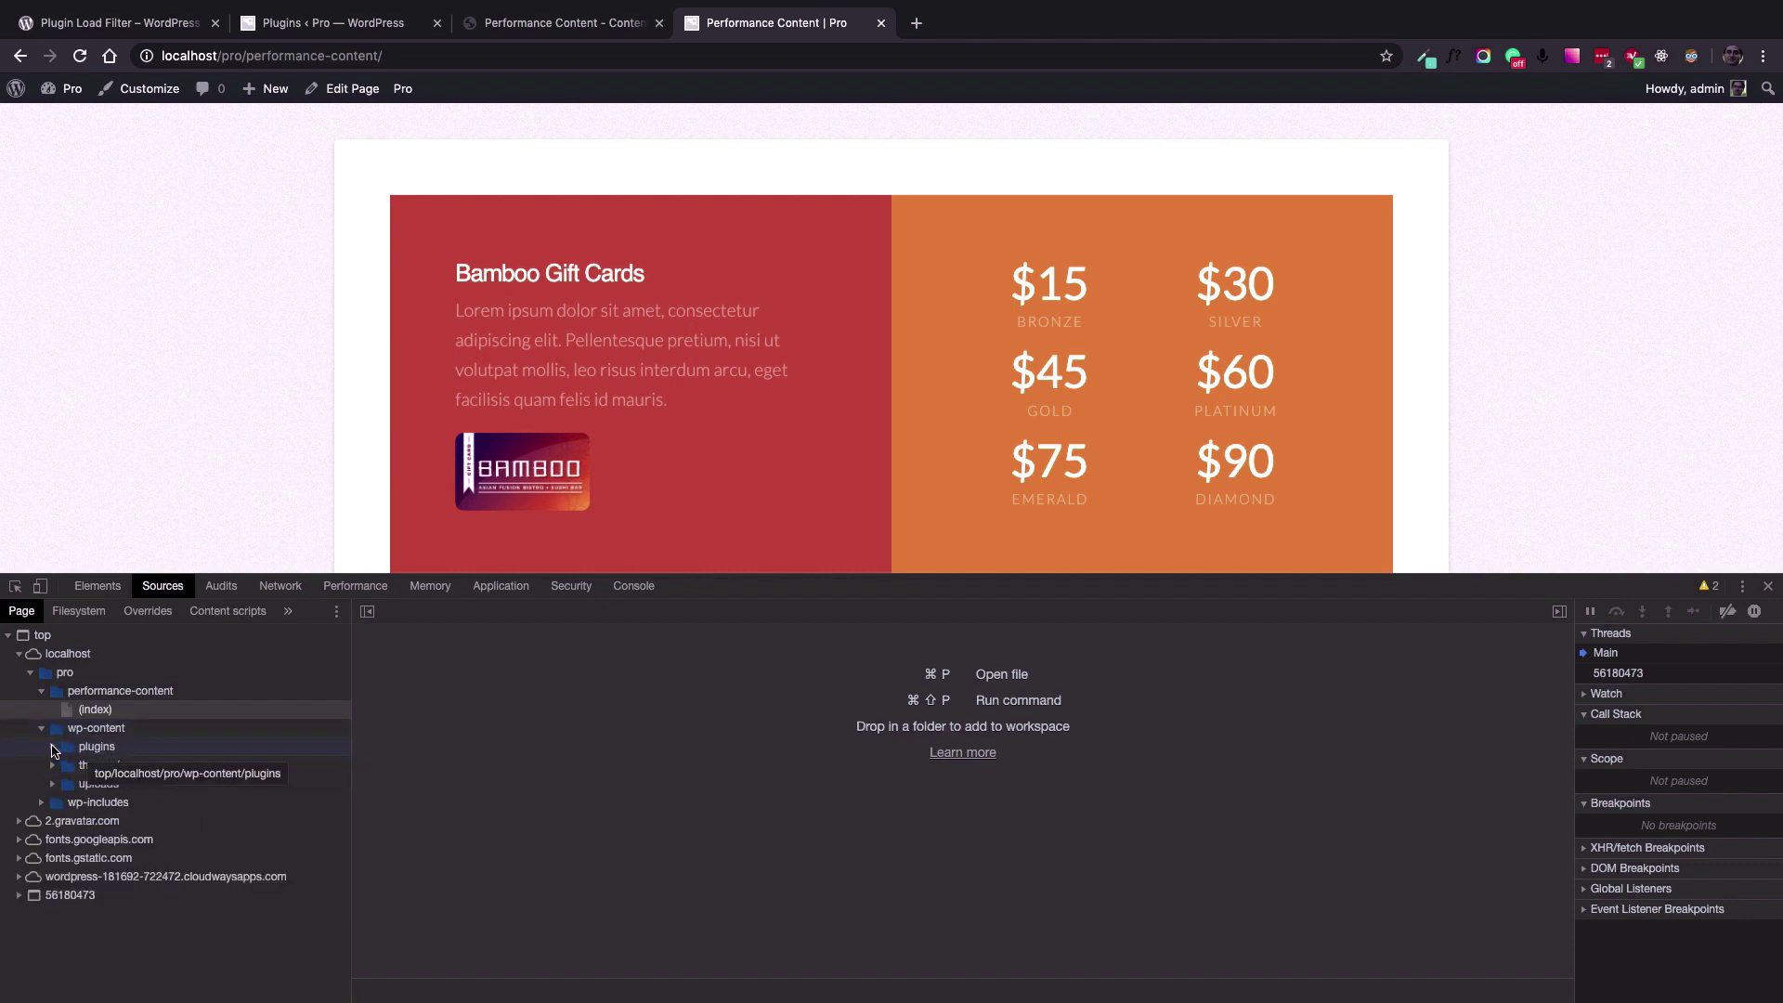
click(53, 747)
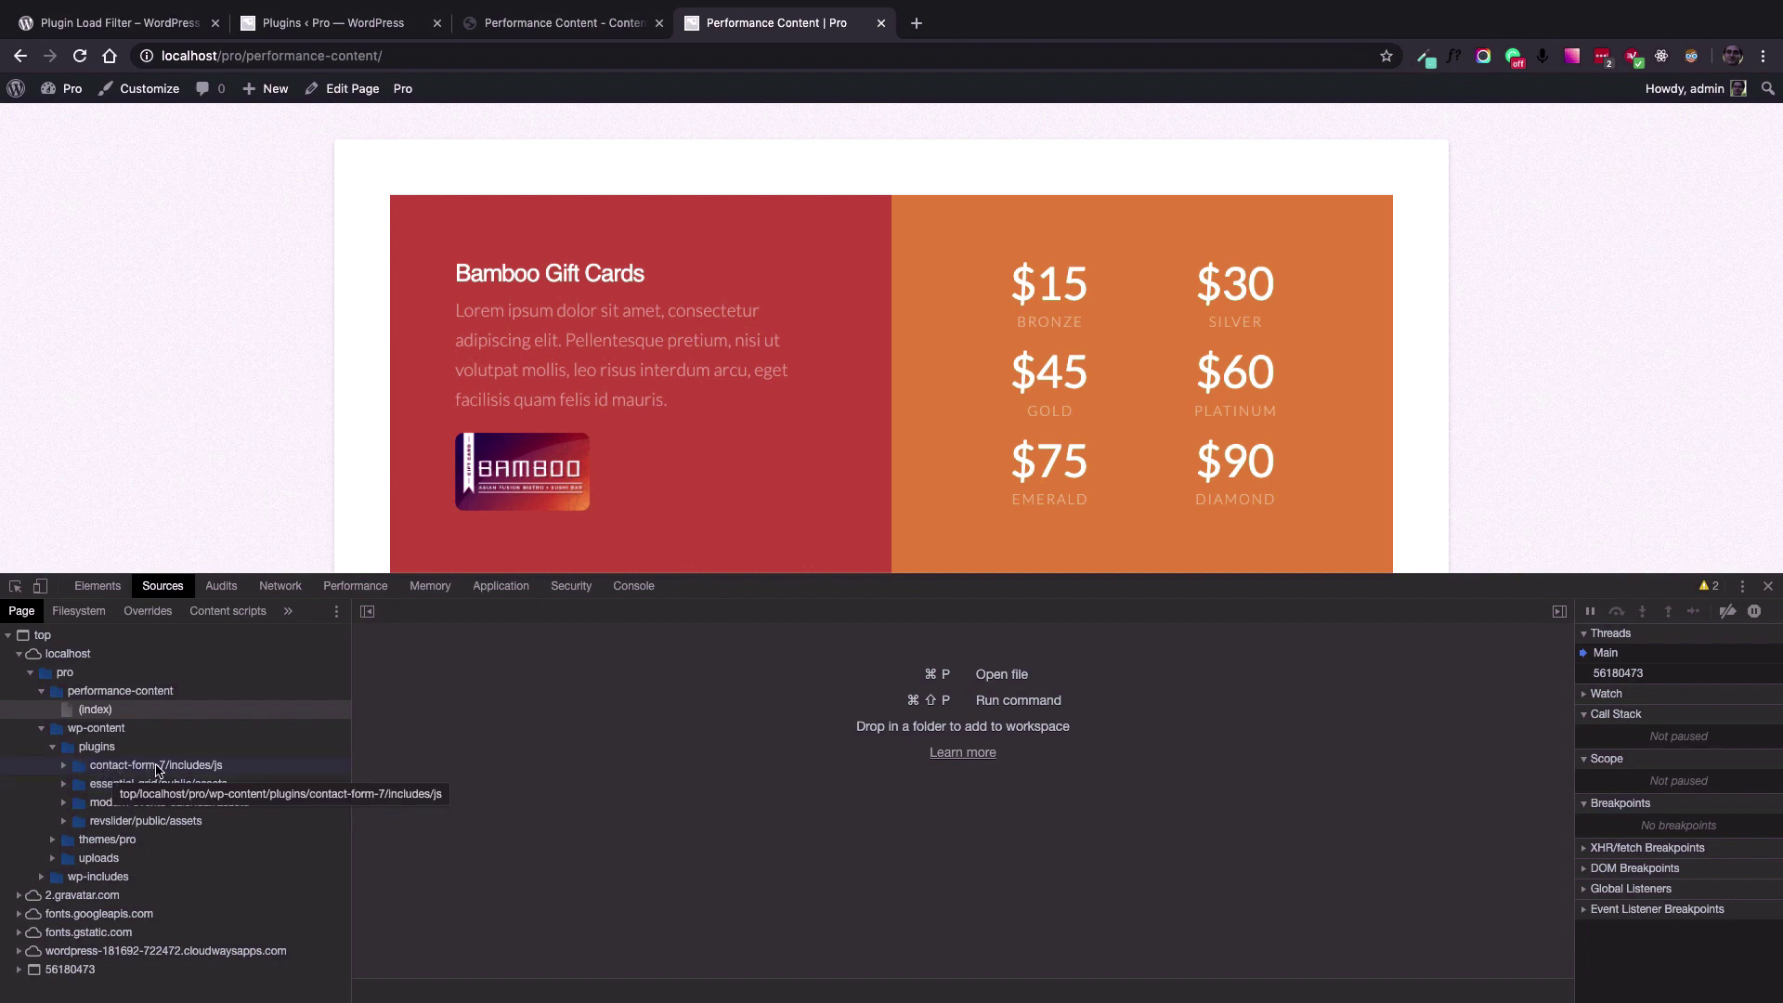
click(64, 766)
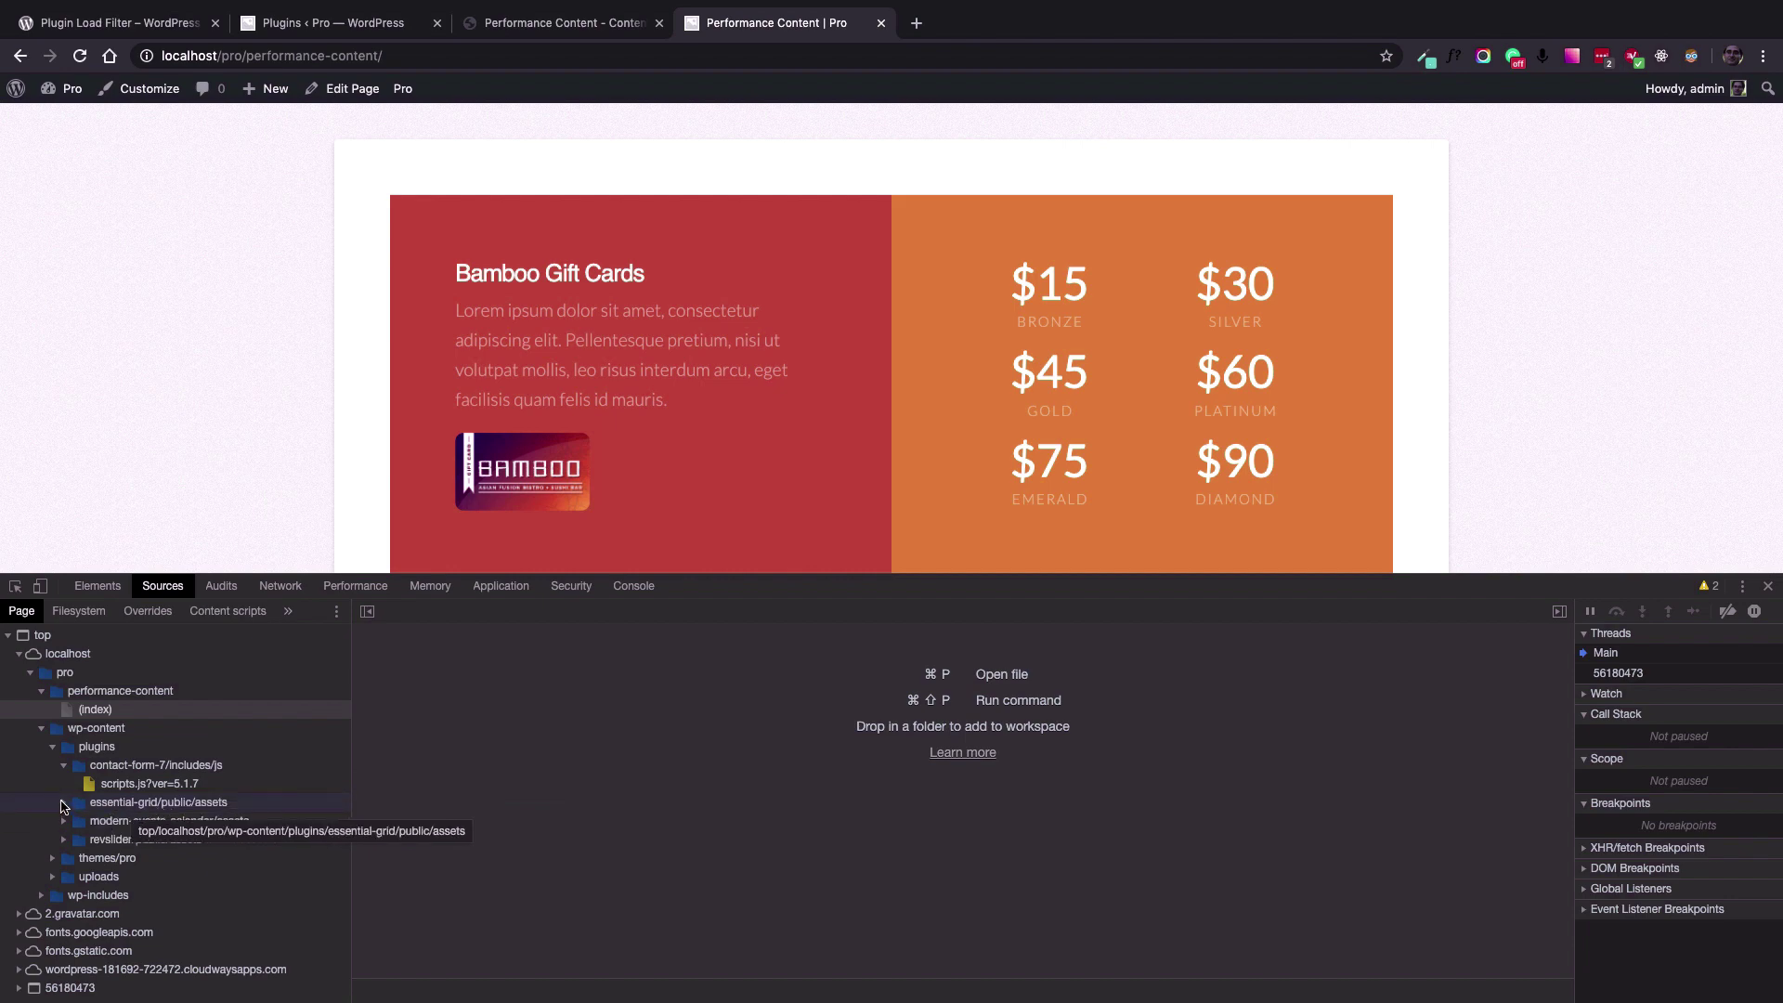
Inspect the loaded essential-grid, modern-events-calendar and revslider asset folders.
click(63, 802)
scroll(64, 806, down, 1)
click(75, 786)
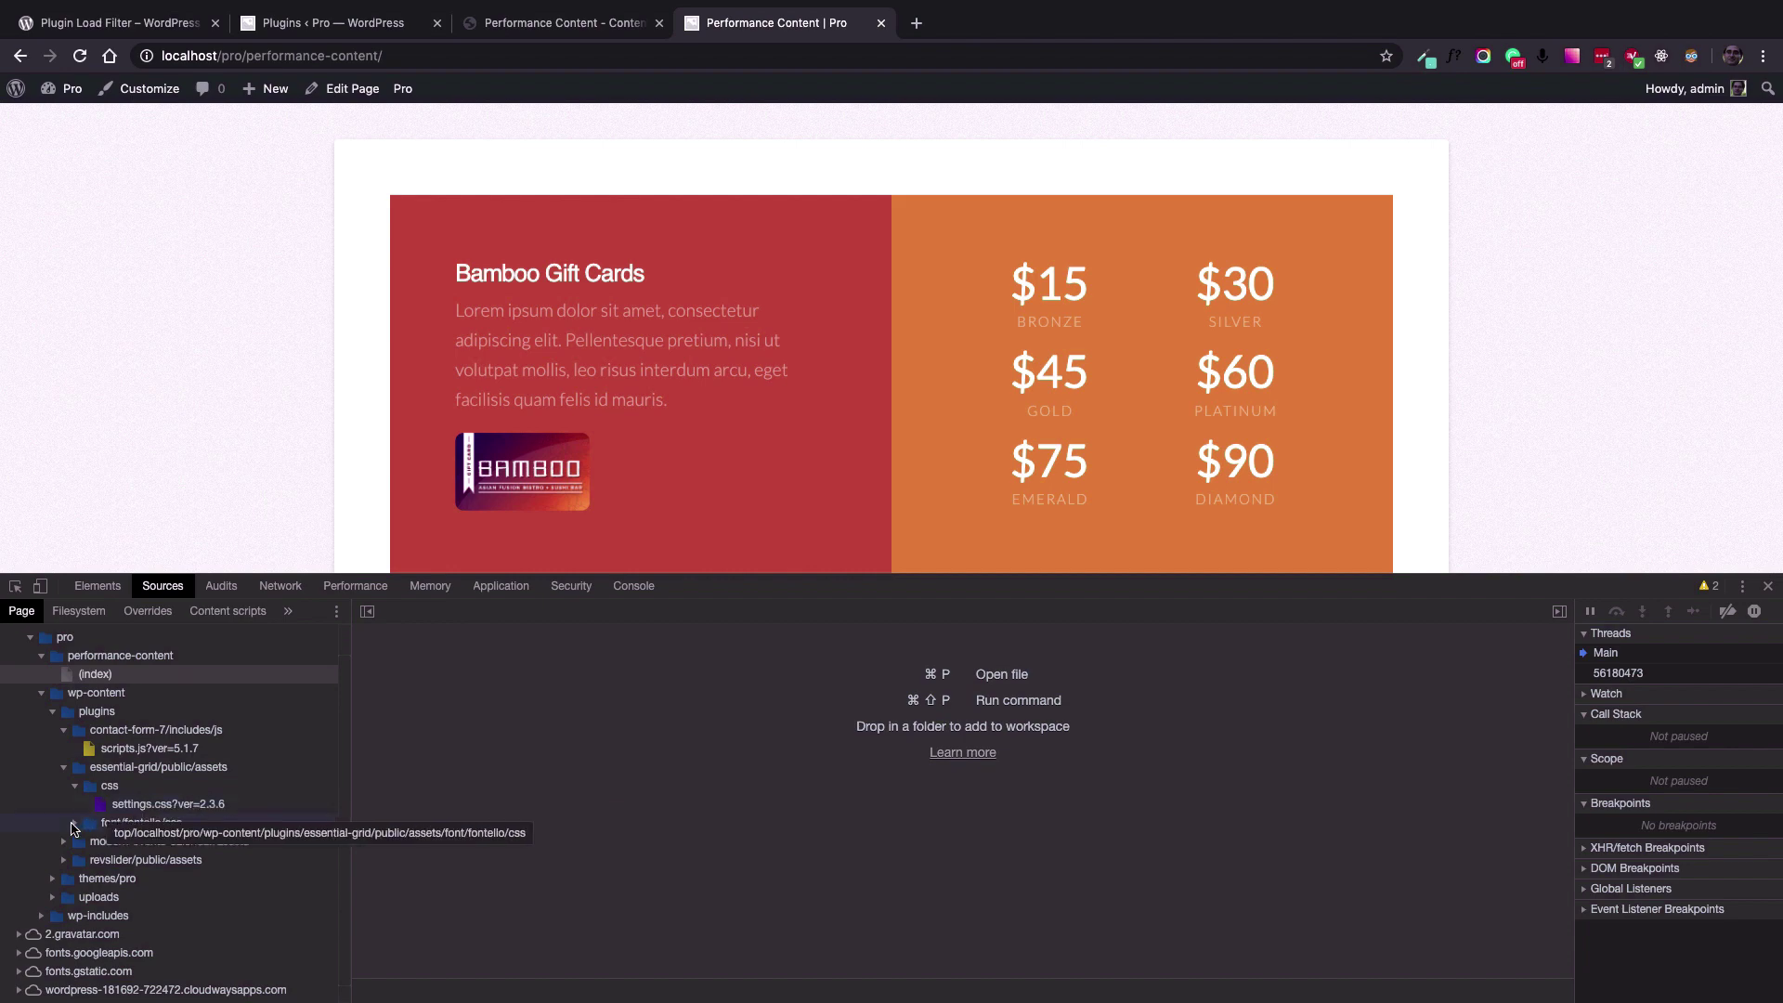
click(76, 823)
scroll(90, 825, down, 1)
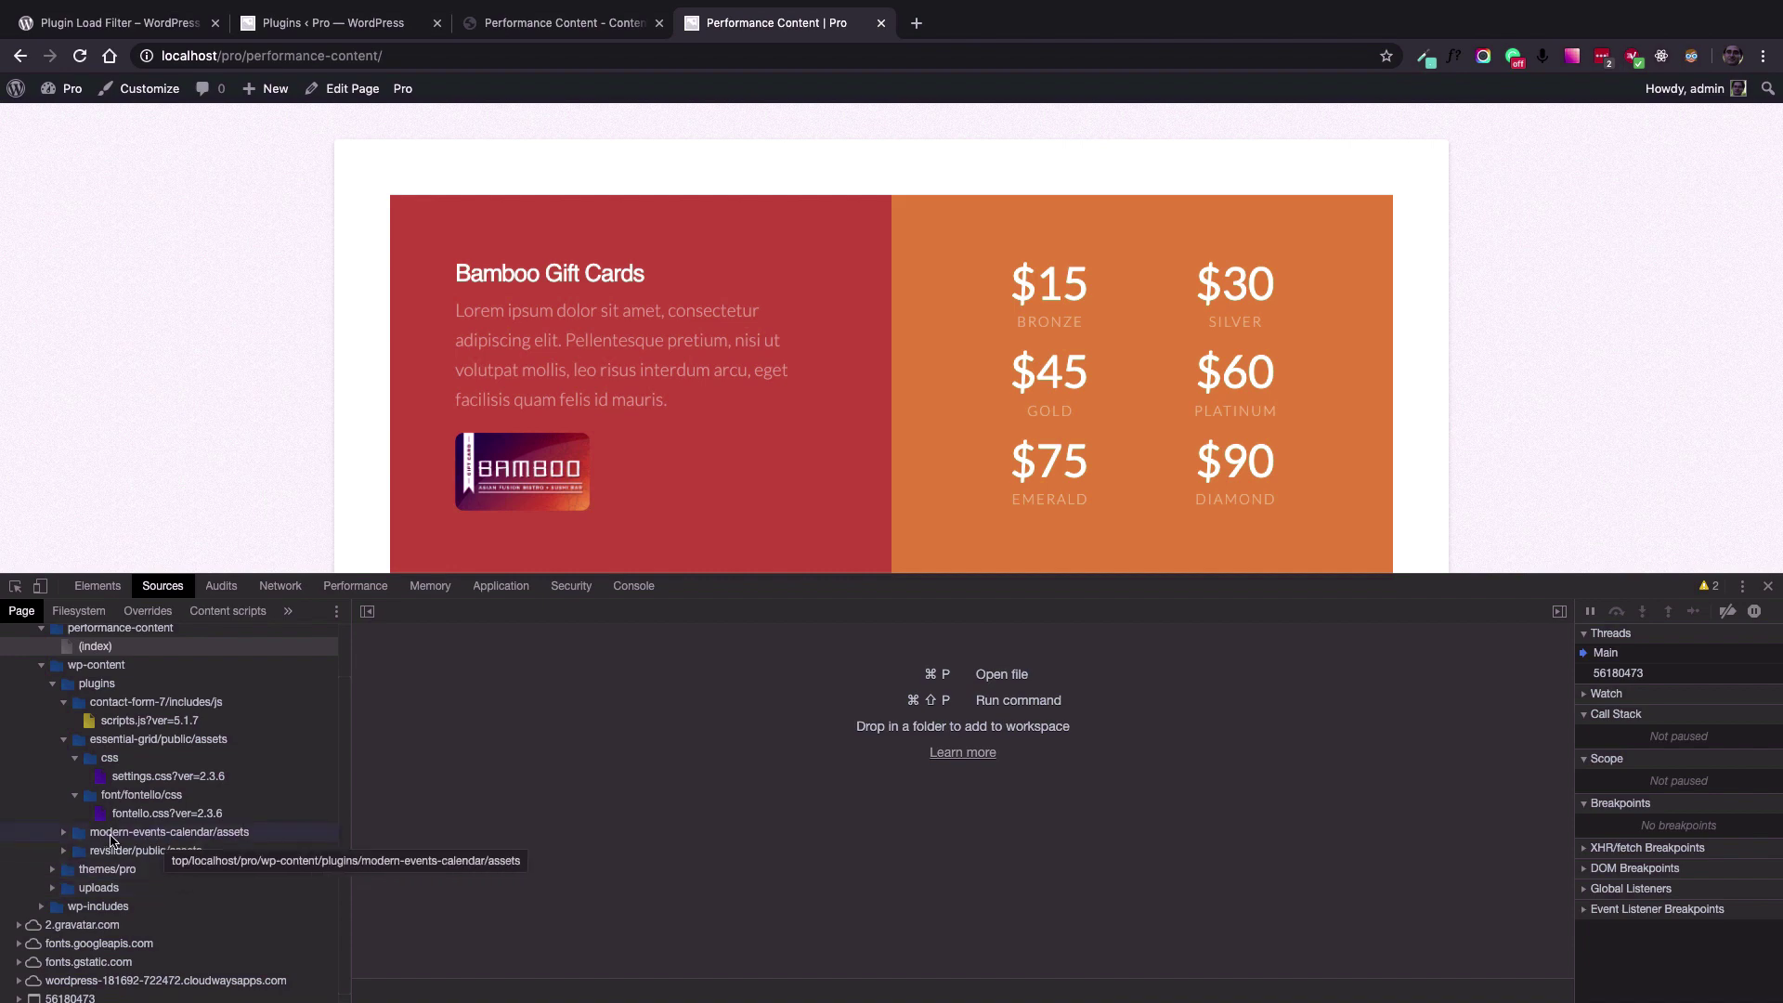
click(63, 832)
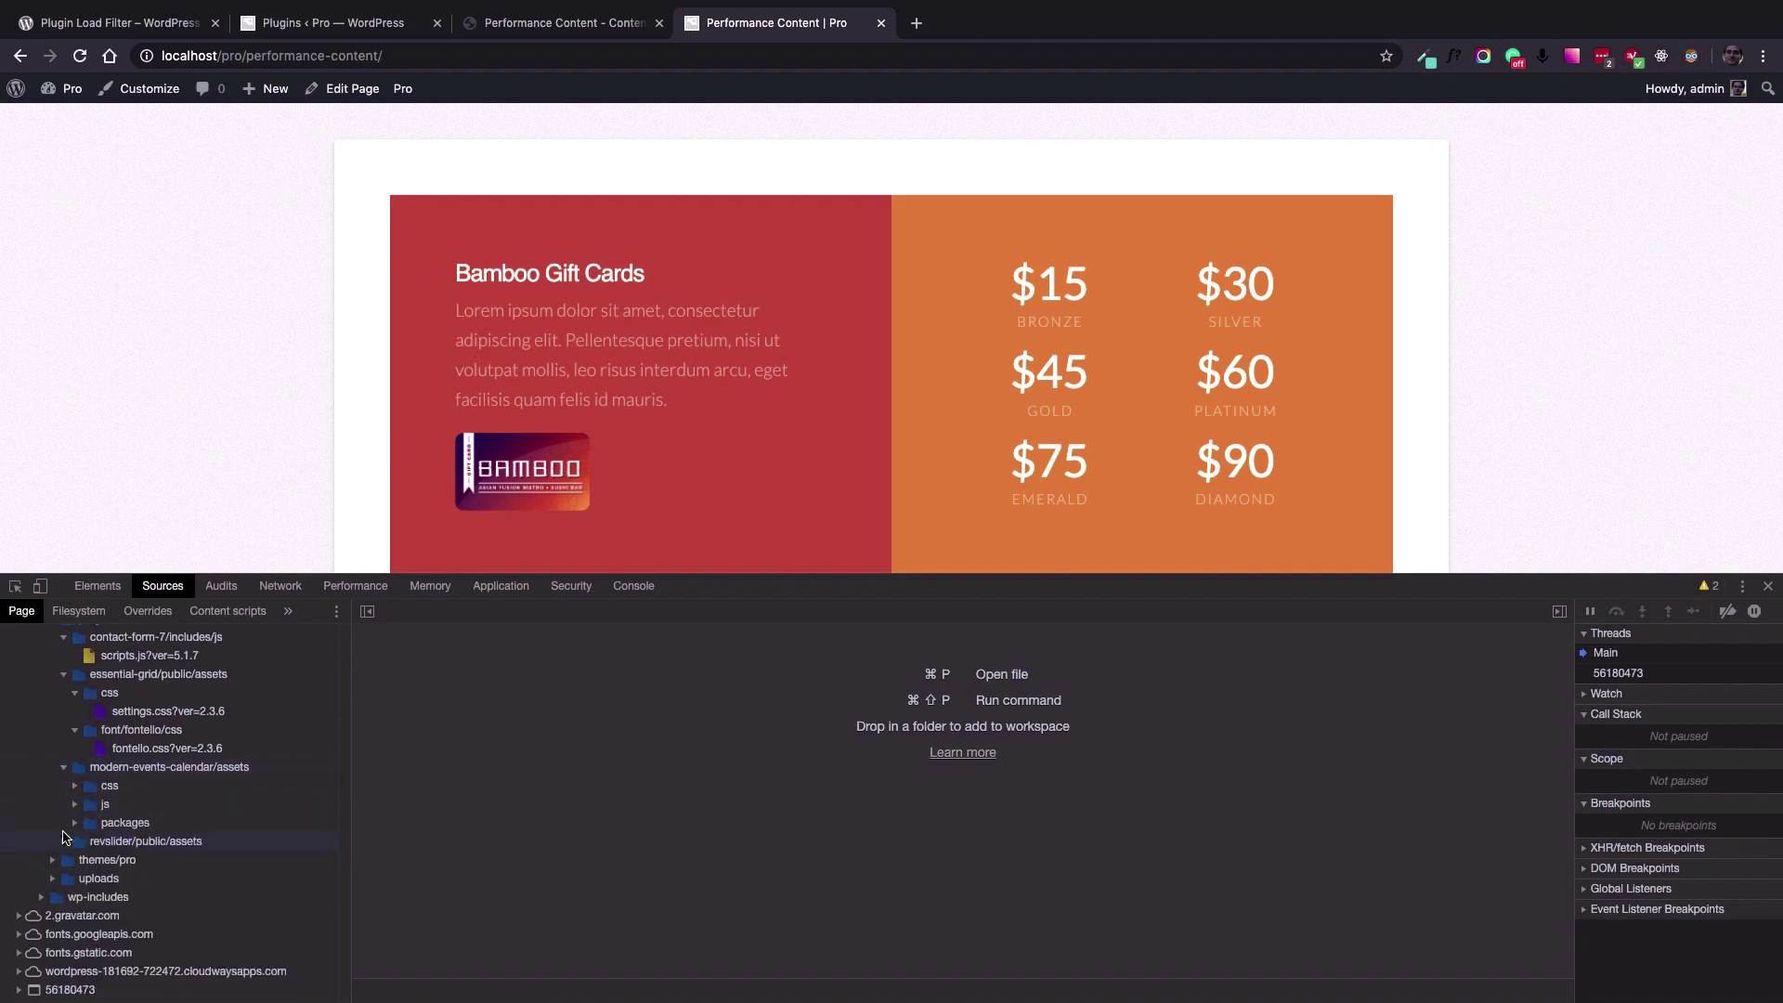
click(78, 807)
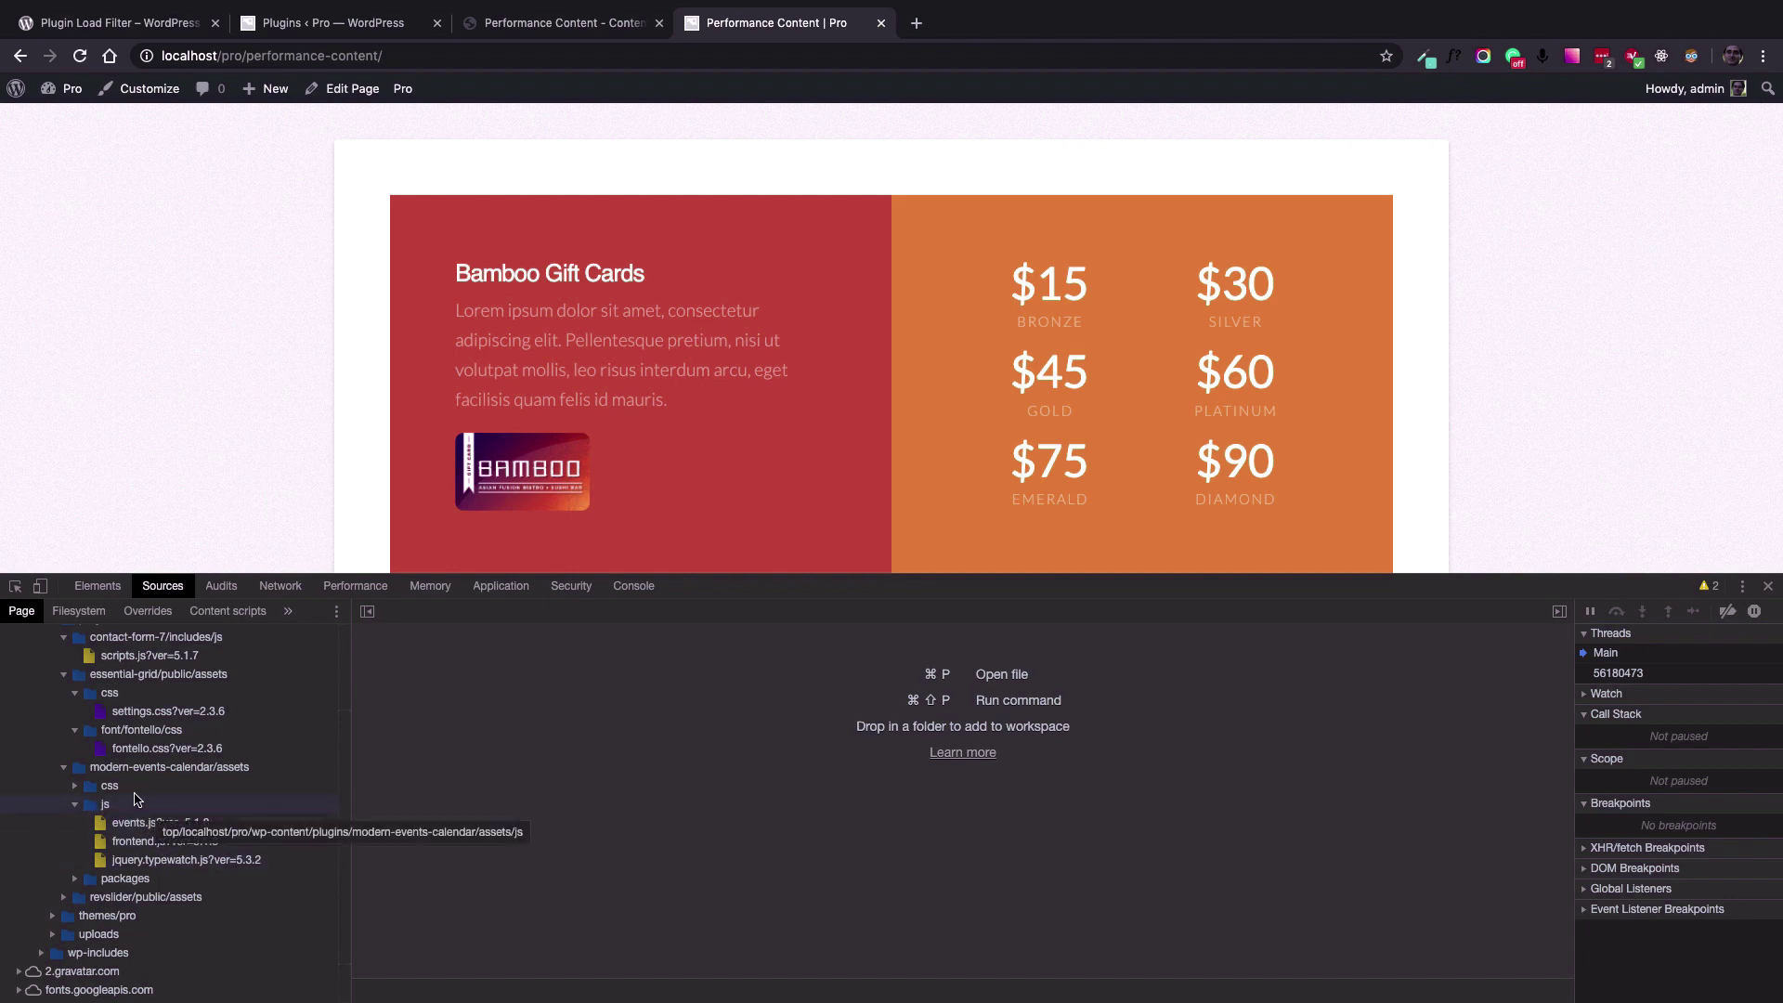
scroll(192, 813, down, 2)
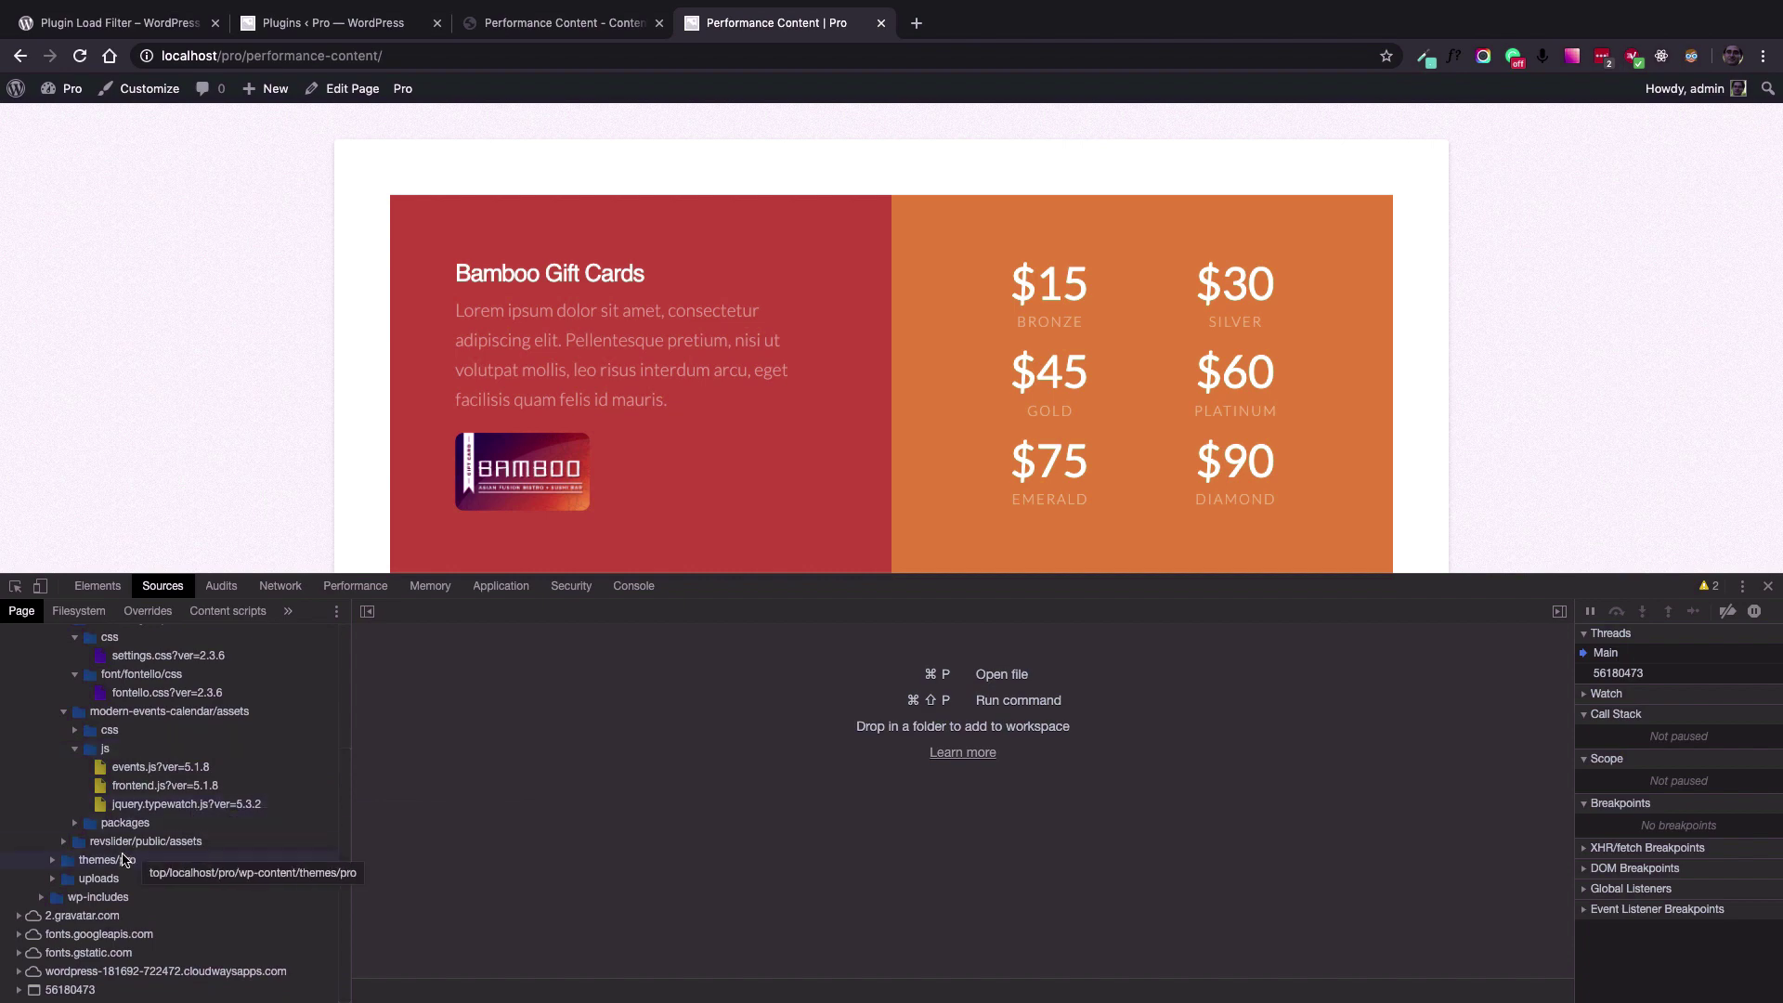
click(122, 844)
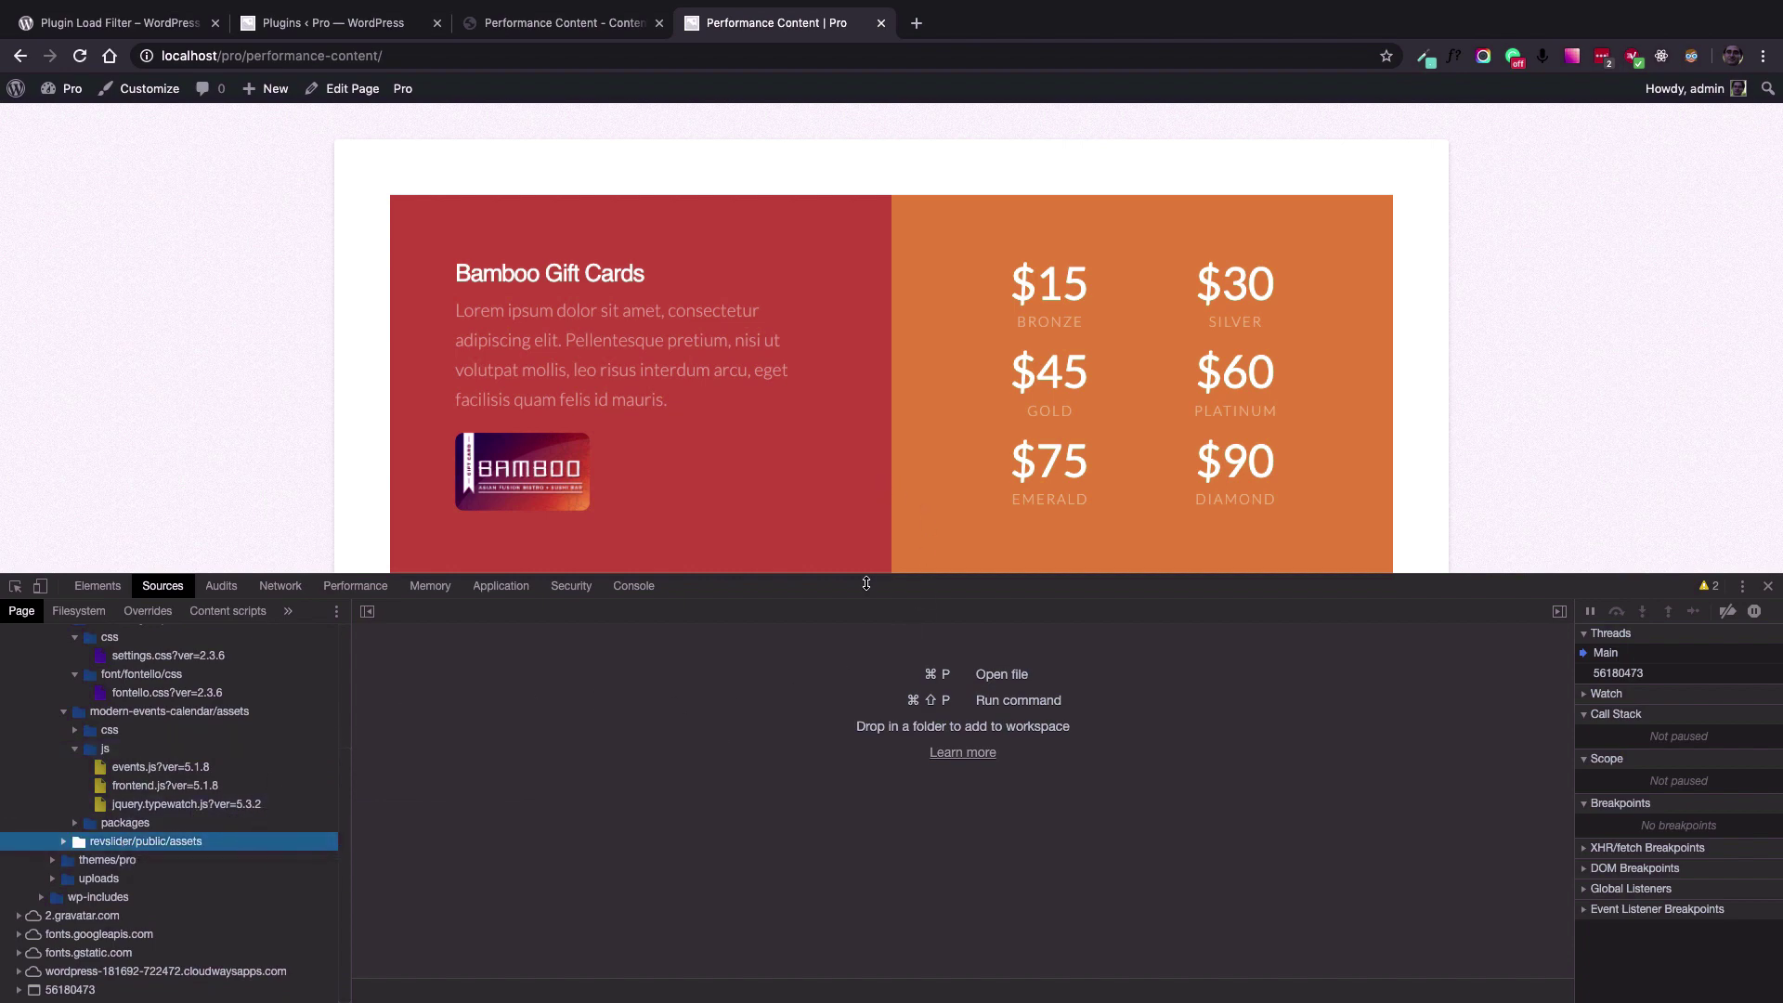
Shrink DevTools and return to the Lighthouse report showing Performance score 0.
drag(866, 583, 866, 640)
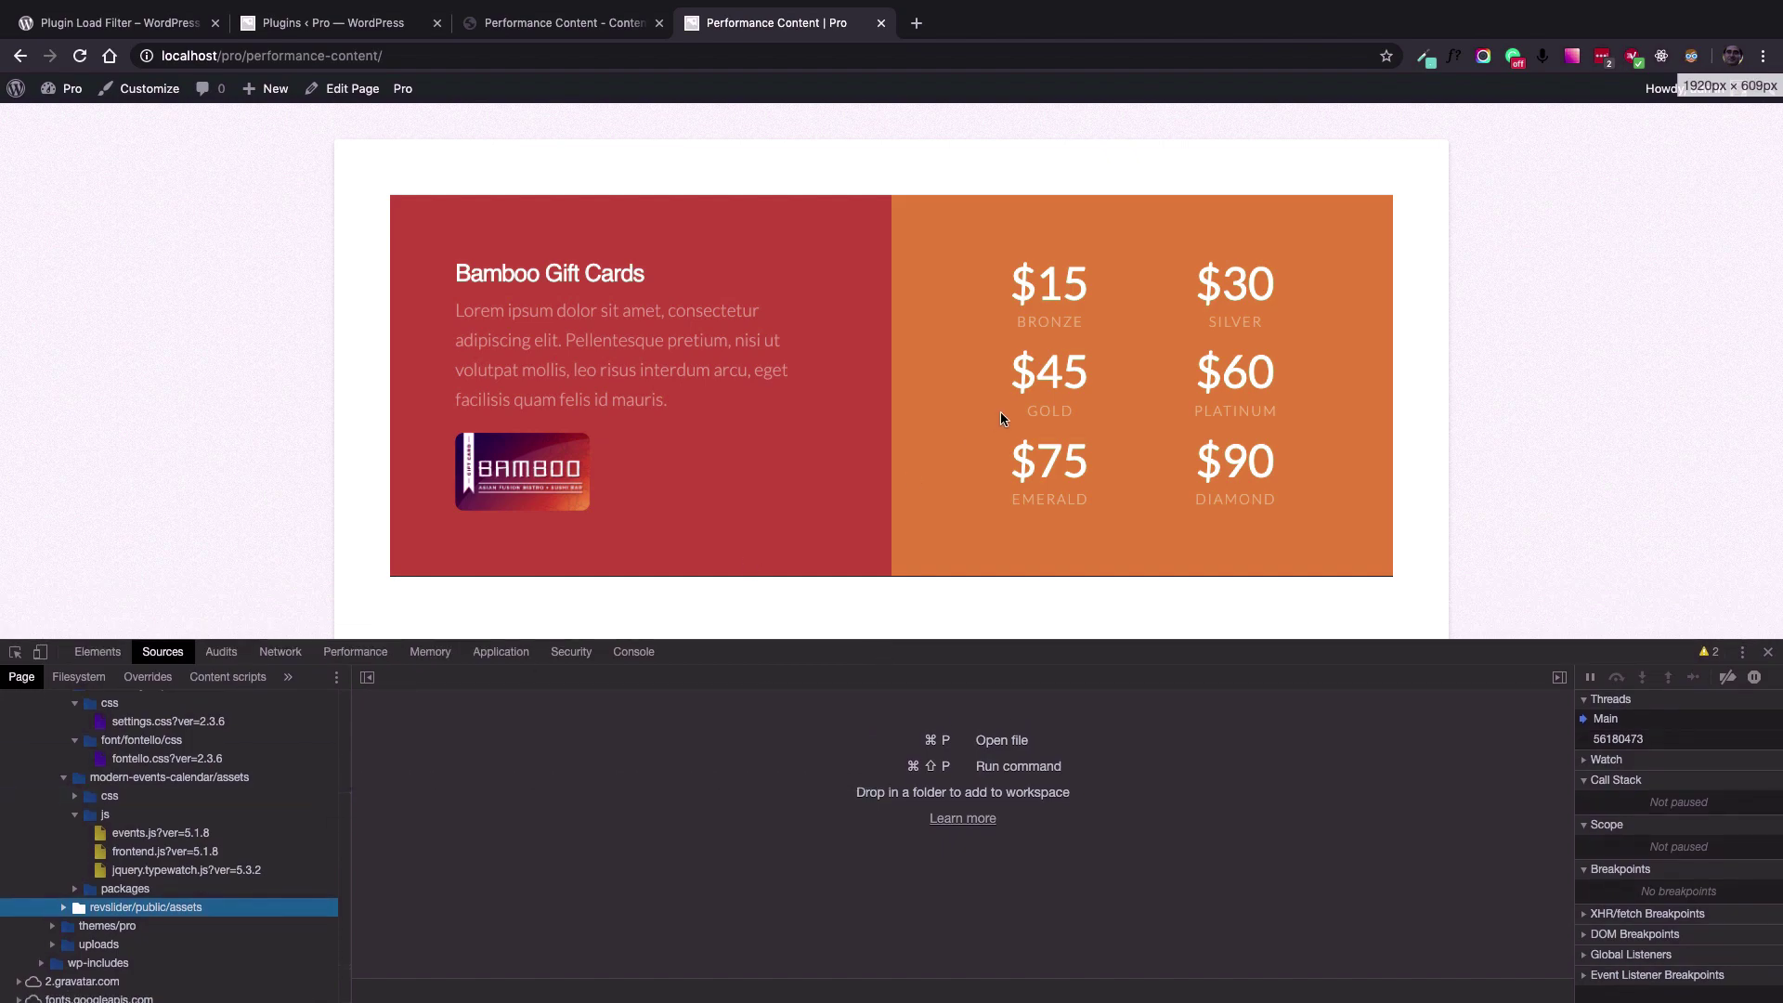
scroll(1000, 412, down, 20)
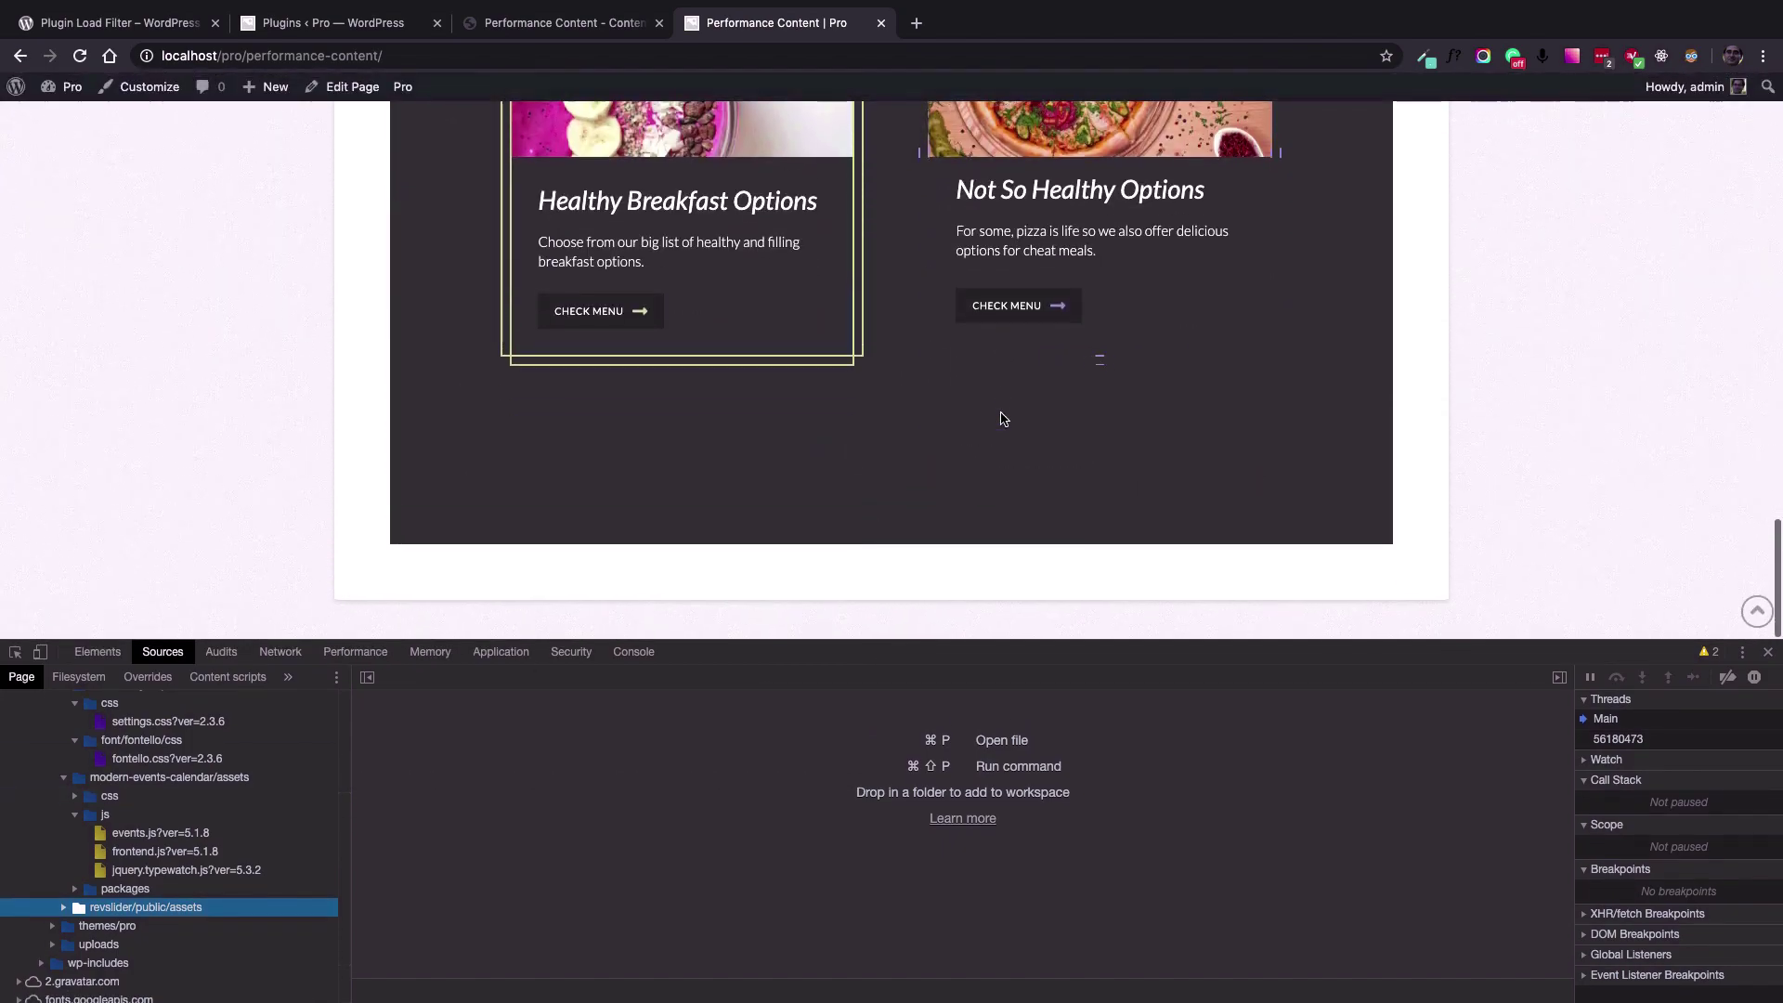
scroll(1000, 418, up, 20)
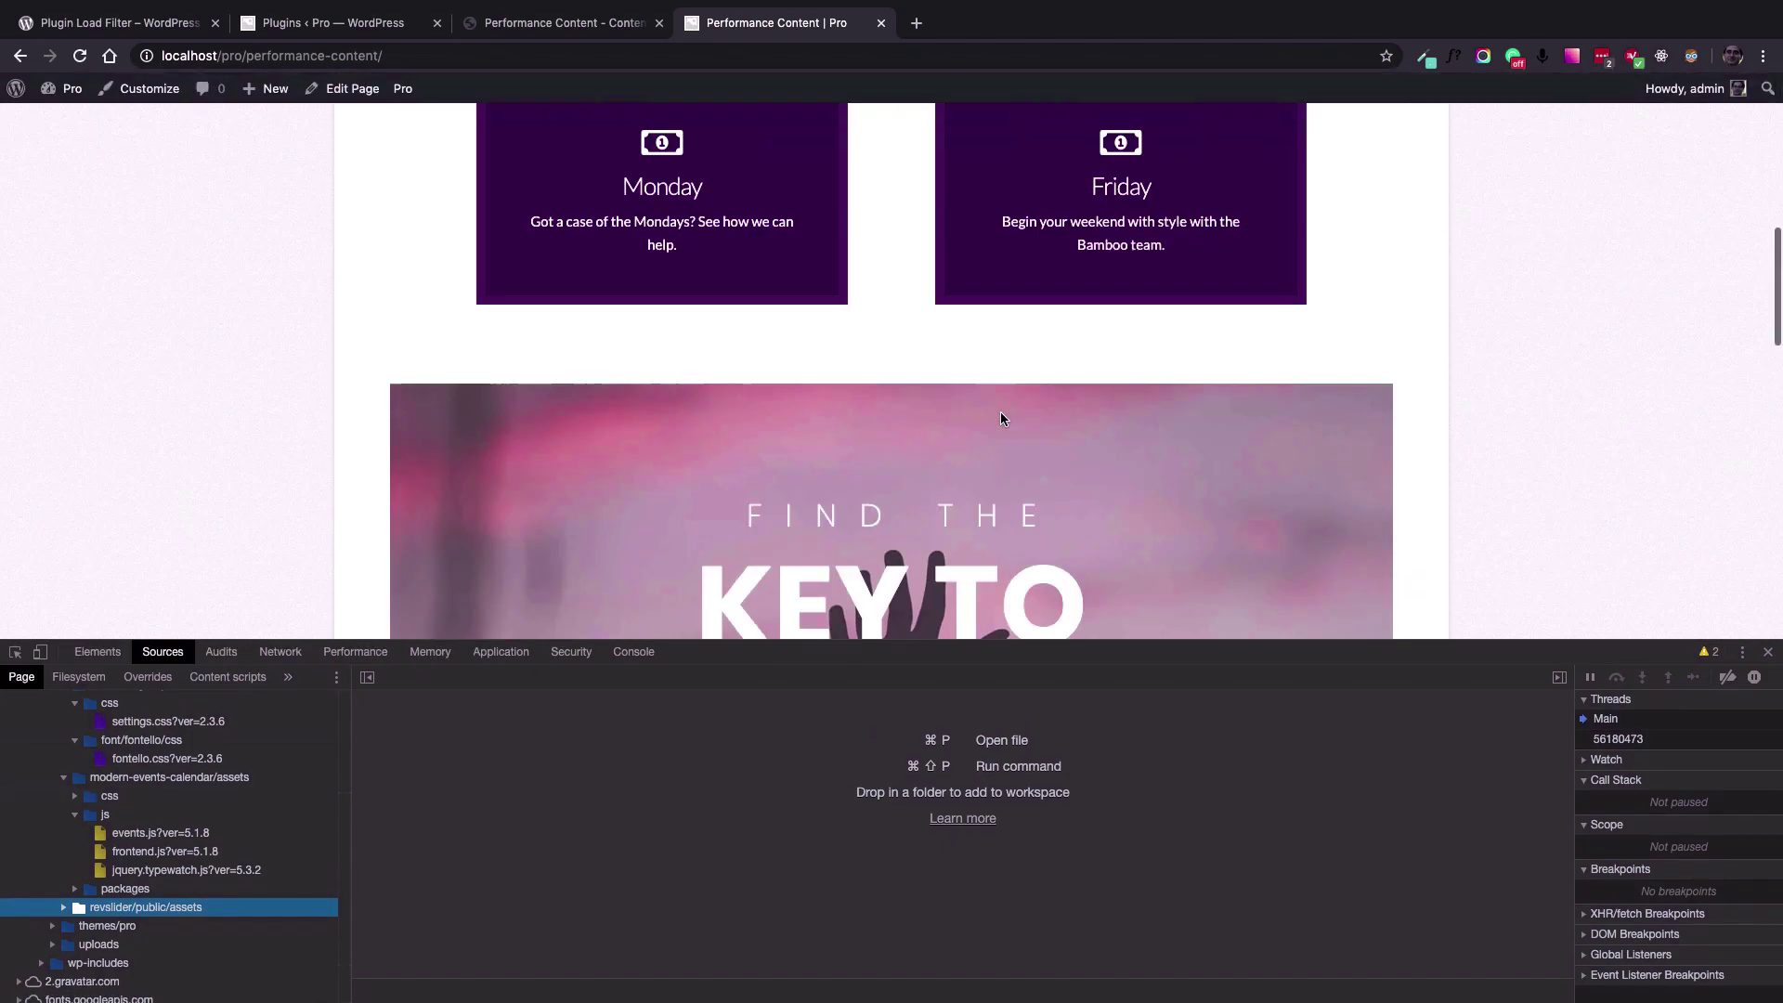
scroll(1000, 418, down, 20)
scroll(1000, 418, up, 12)
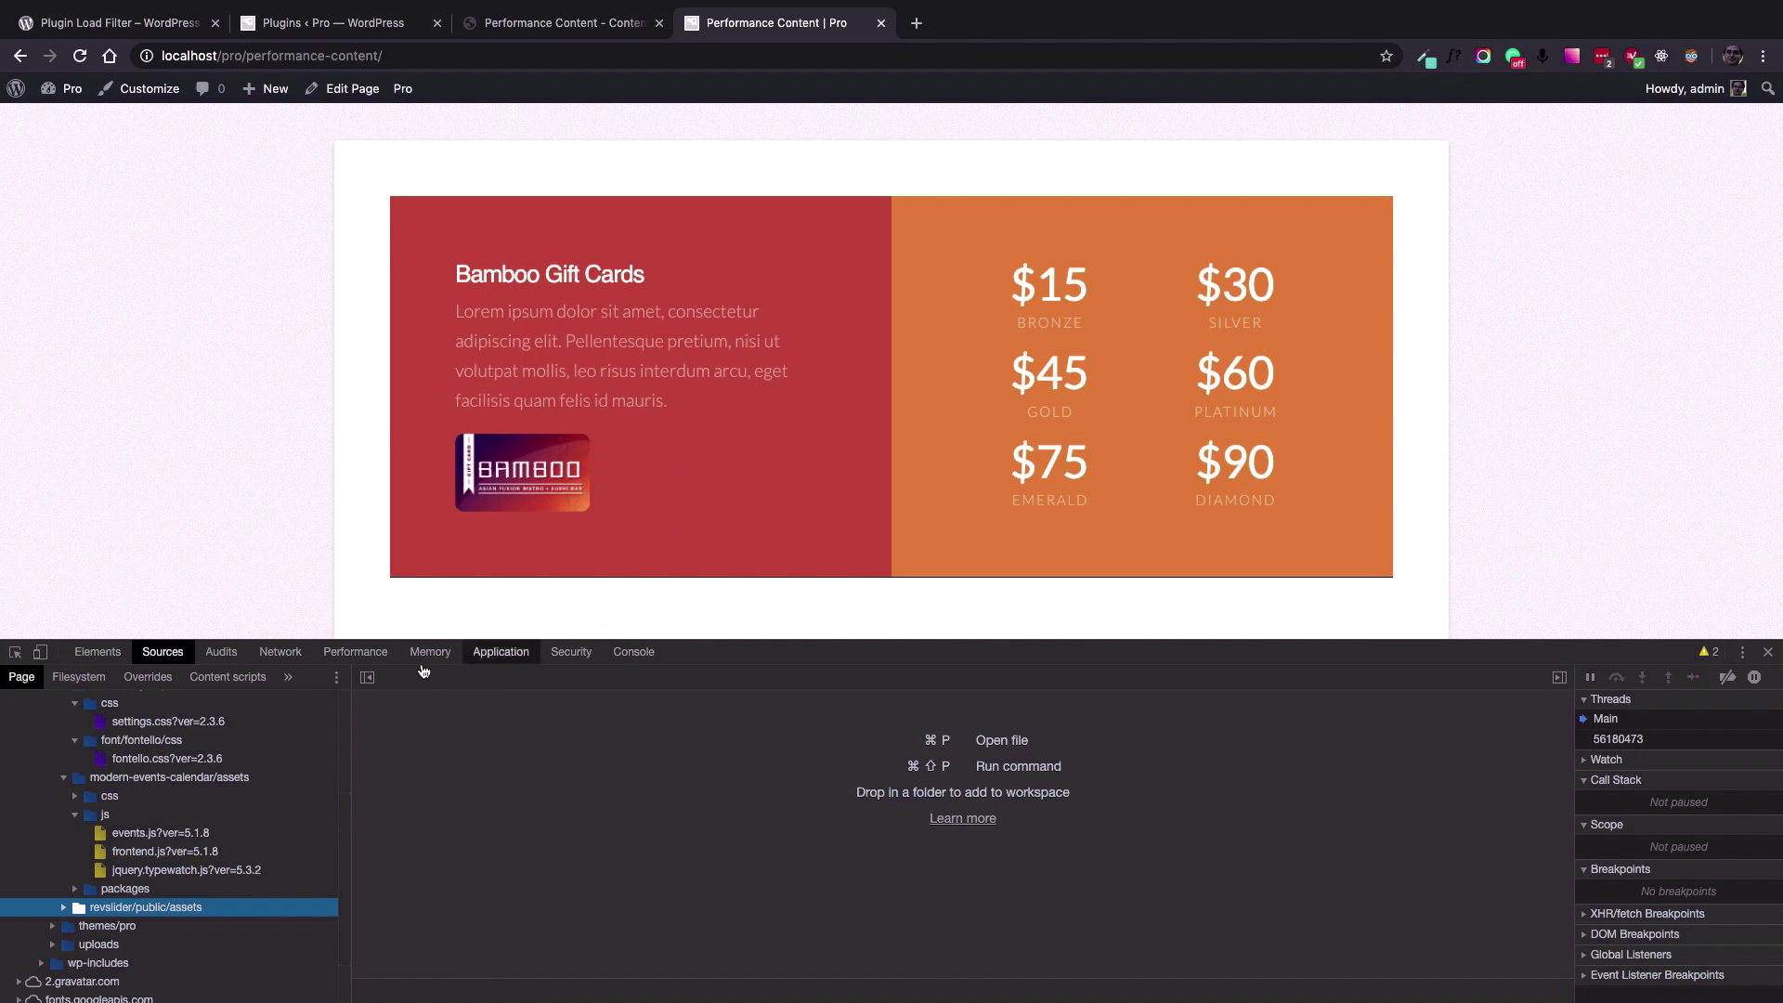
click(223, 654)
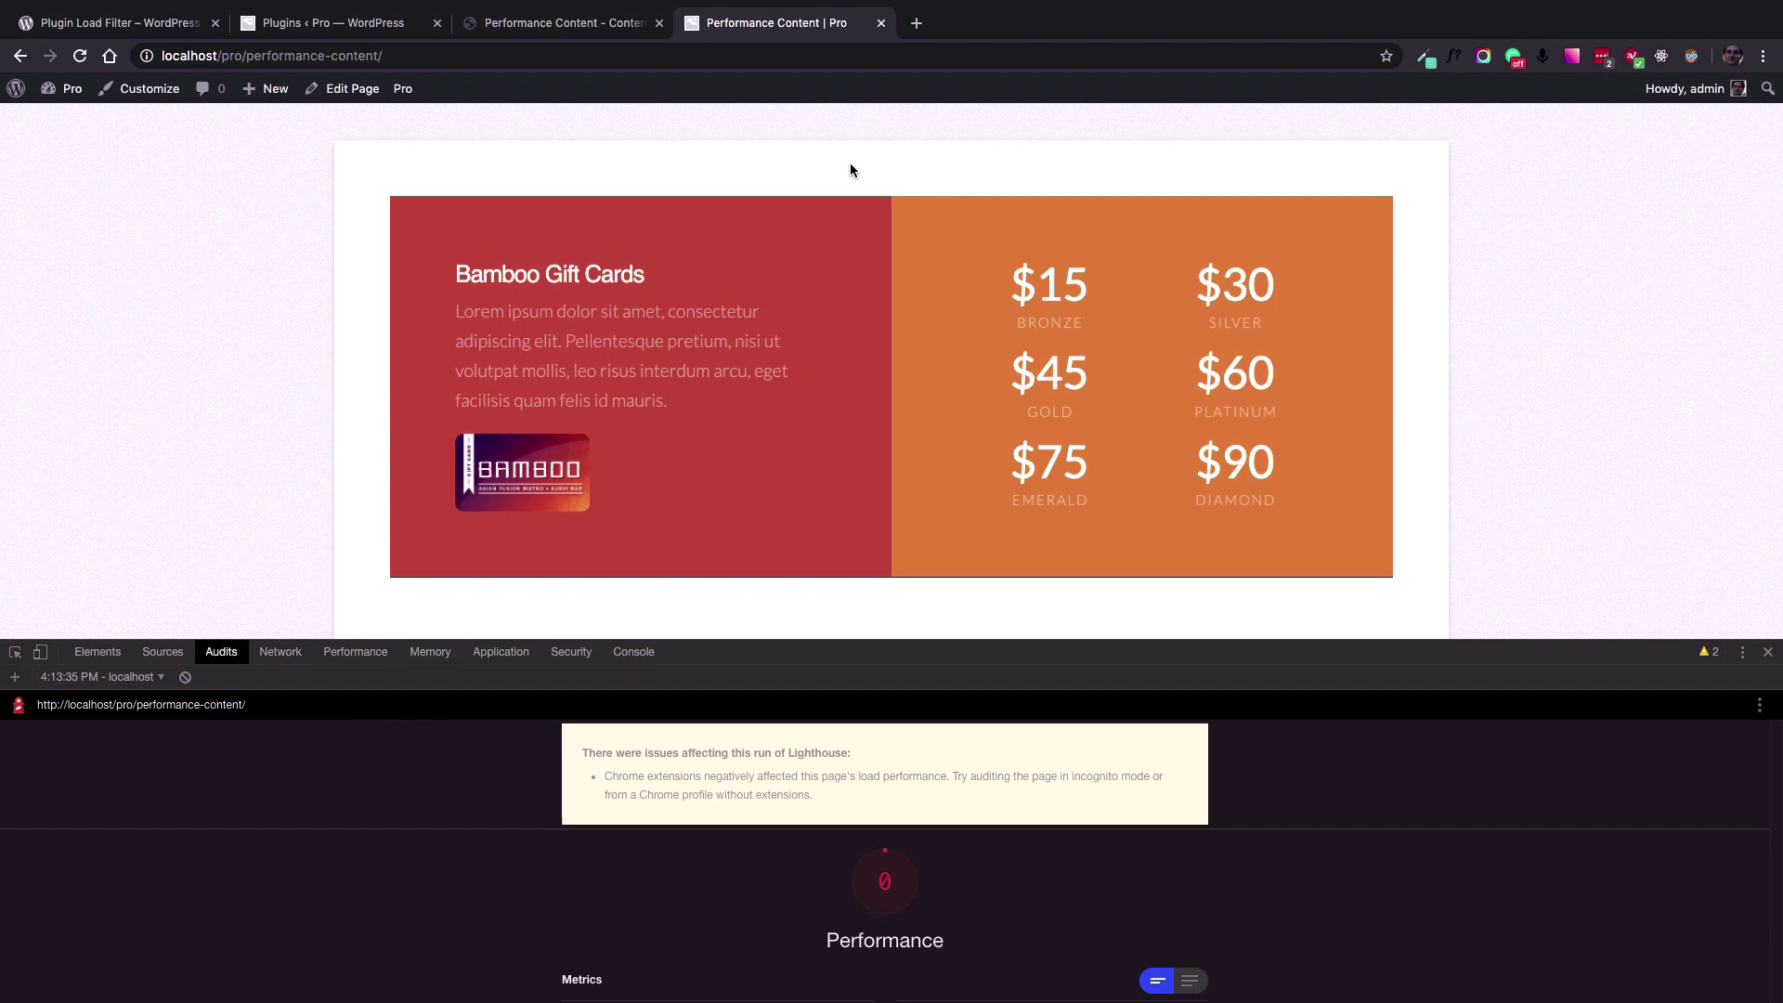
Switch to the Plugin Load Filter – WordPress tab and select the plugin title.
click(70, 23)
scroll(603, 534, up, 6)
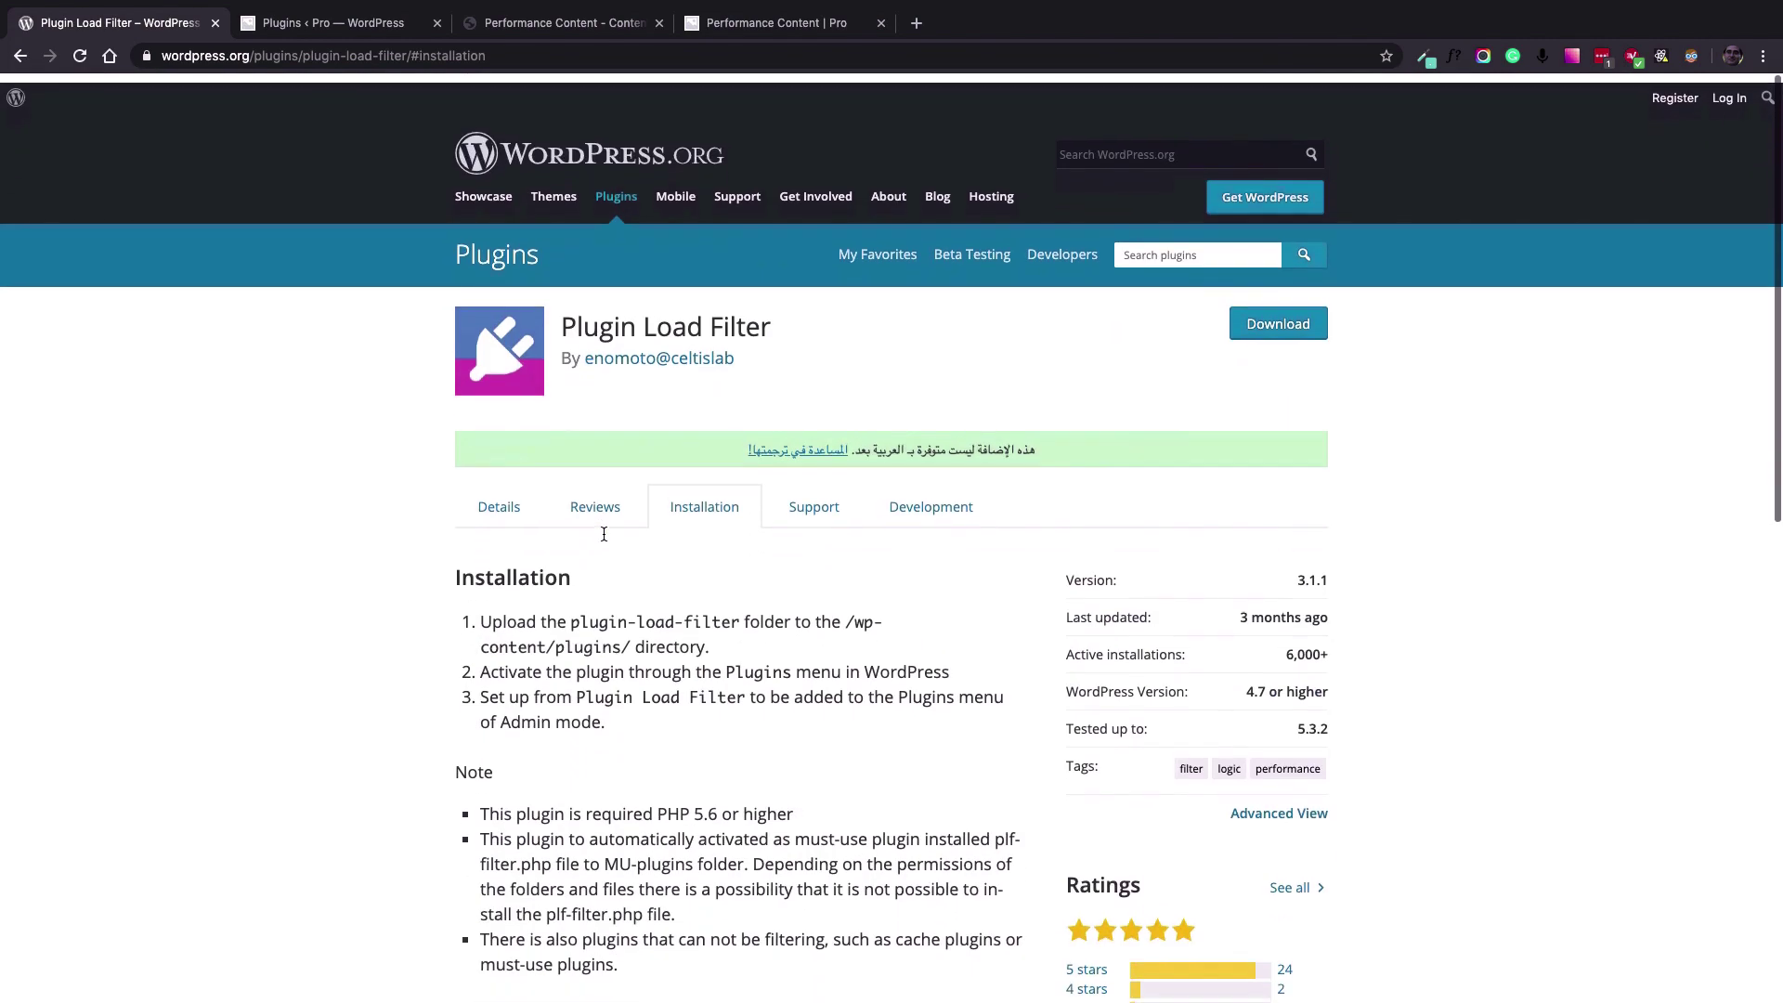
double_click(594, 320)
triple_click(735, 315)
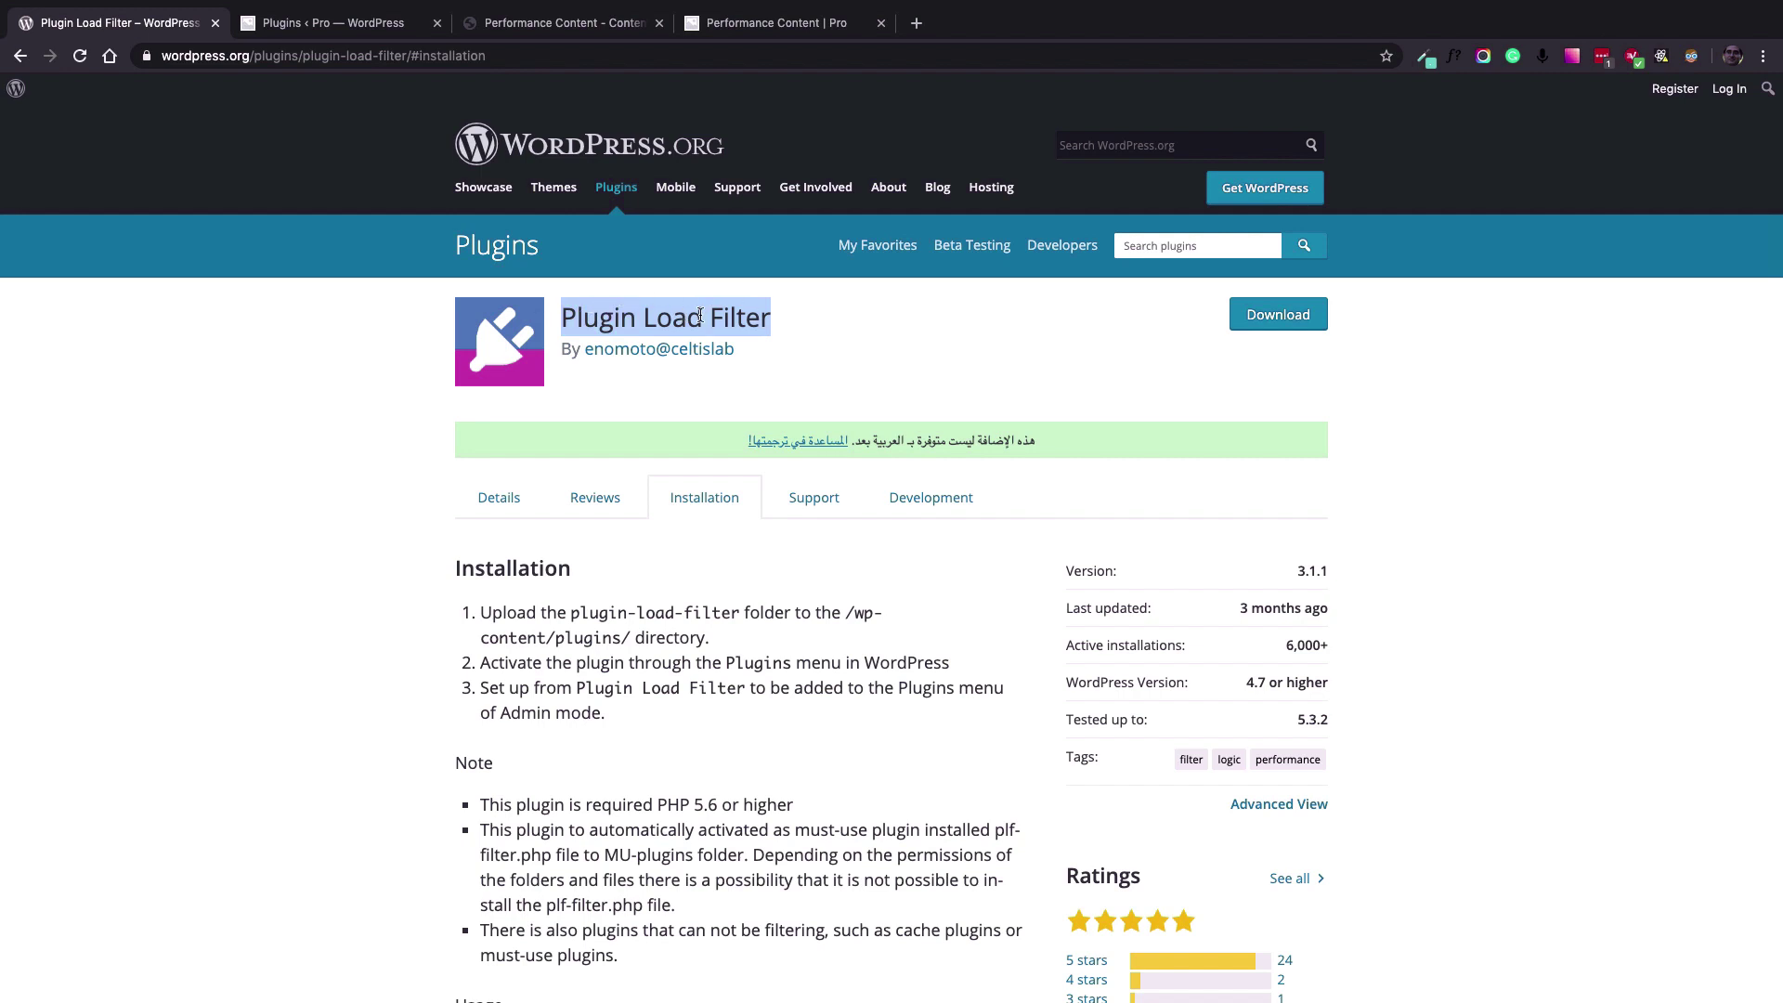
Read through the plugin's Installation steps and usage notes.
scroll(700, 315, down, 5)
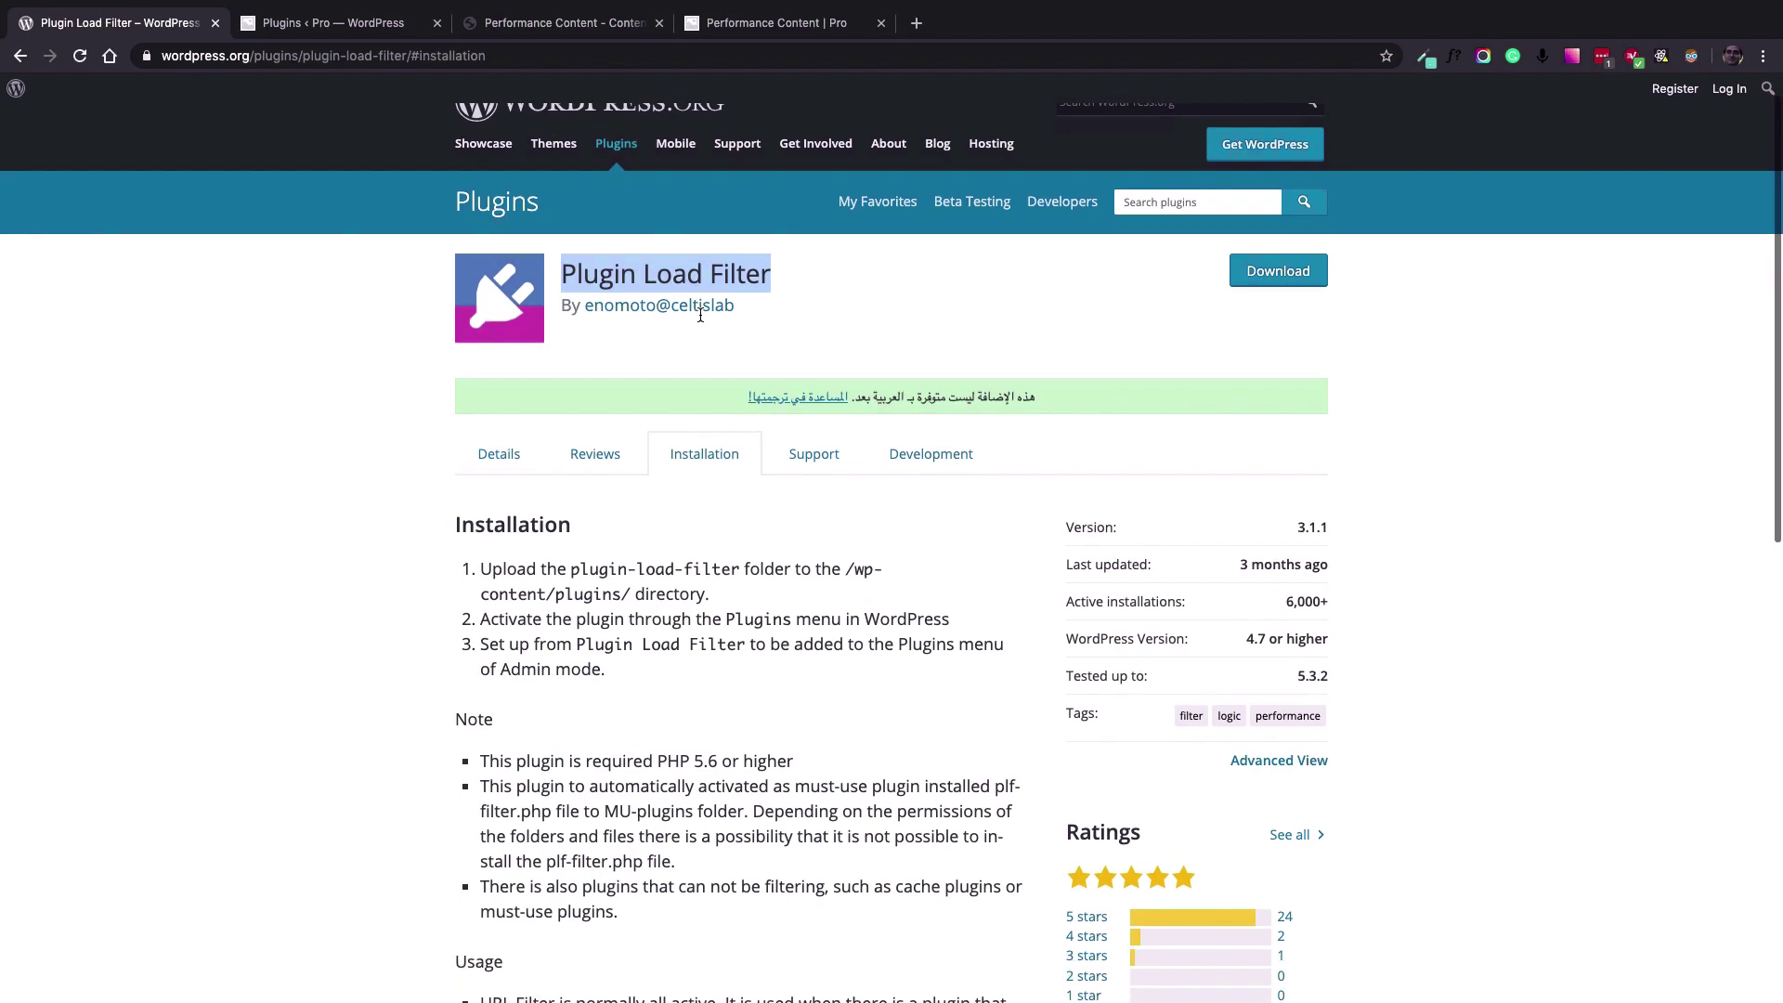
scroll(700, 318, down, 2)
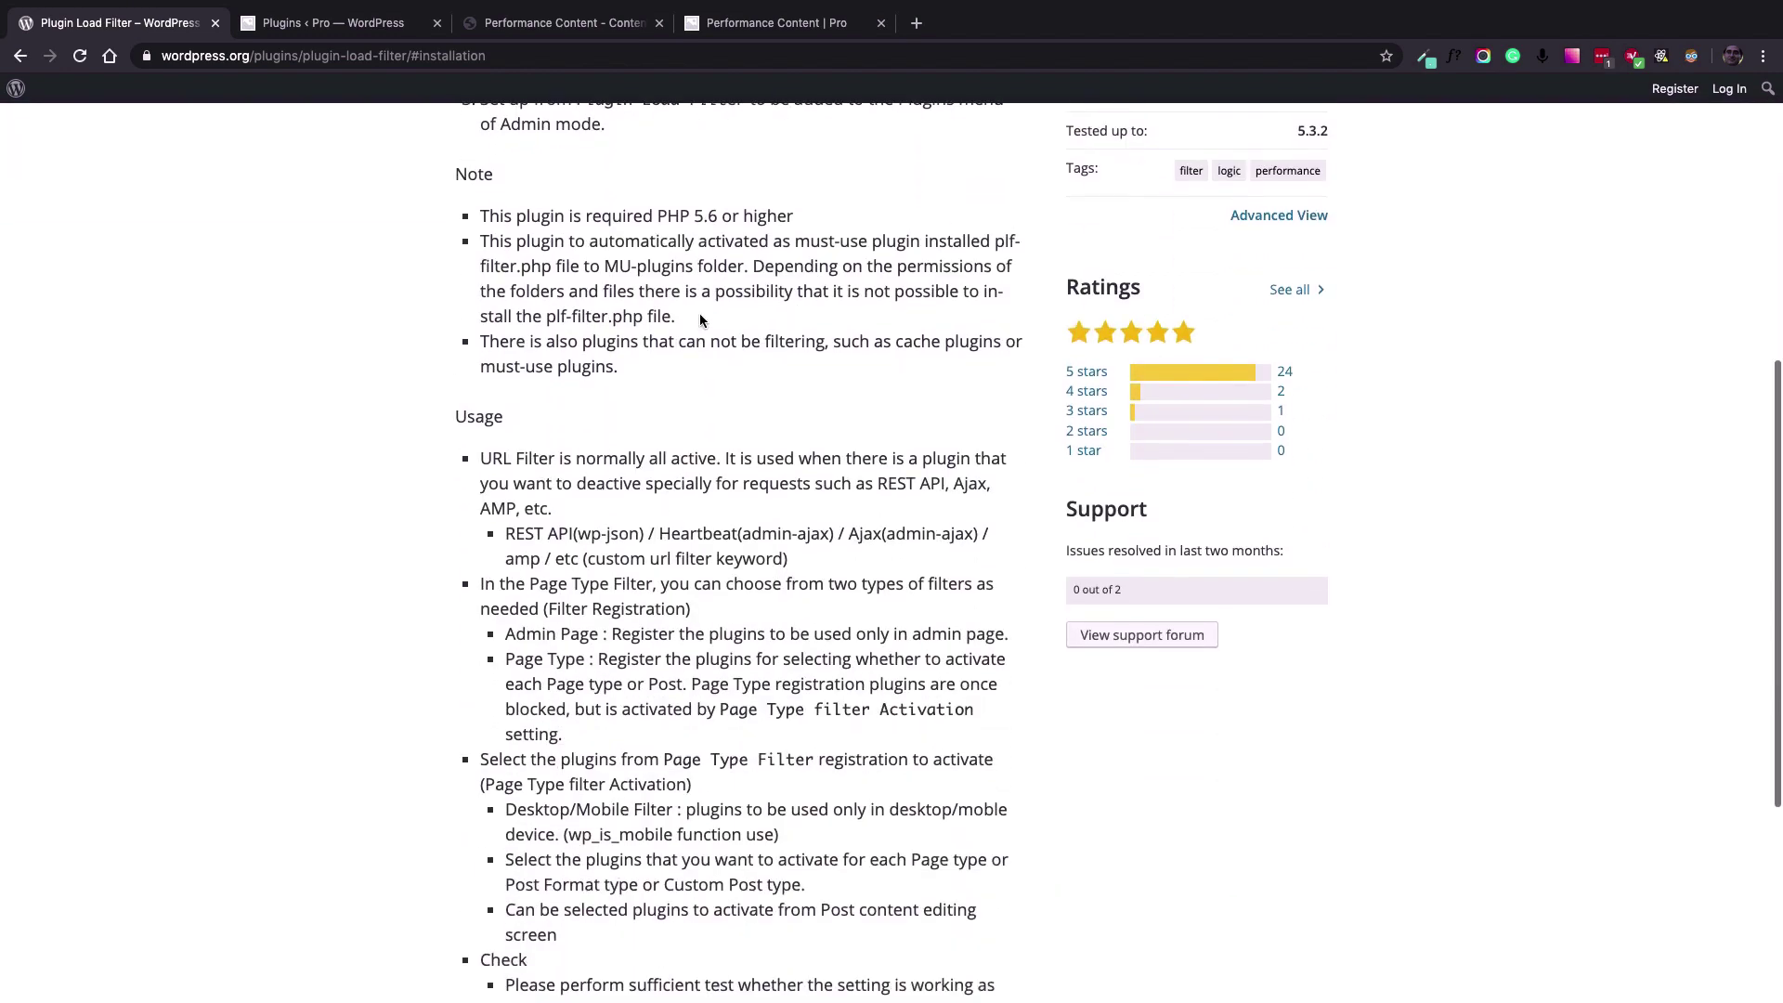
scroll(700, 318, up, 7)
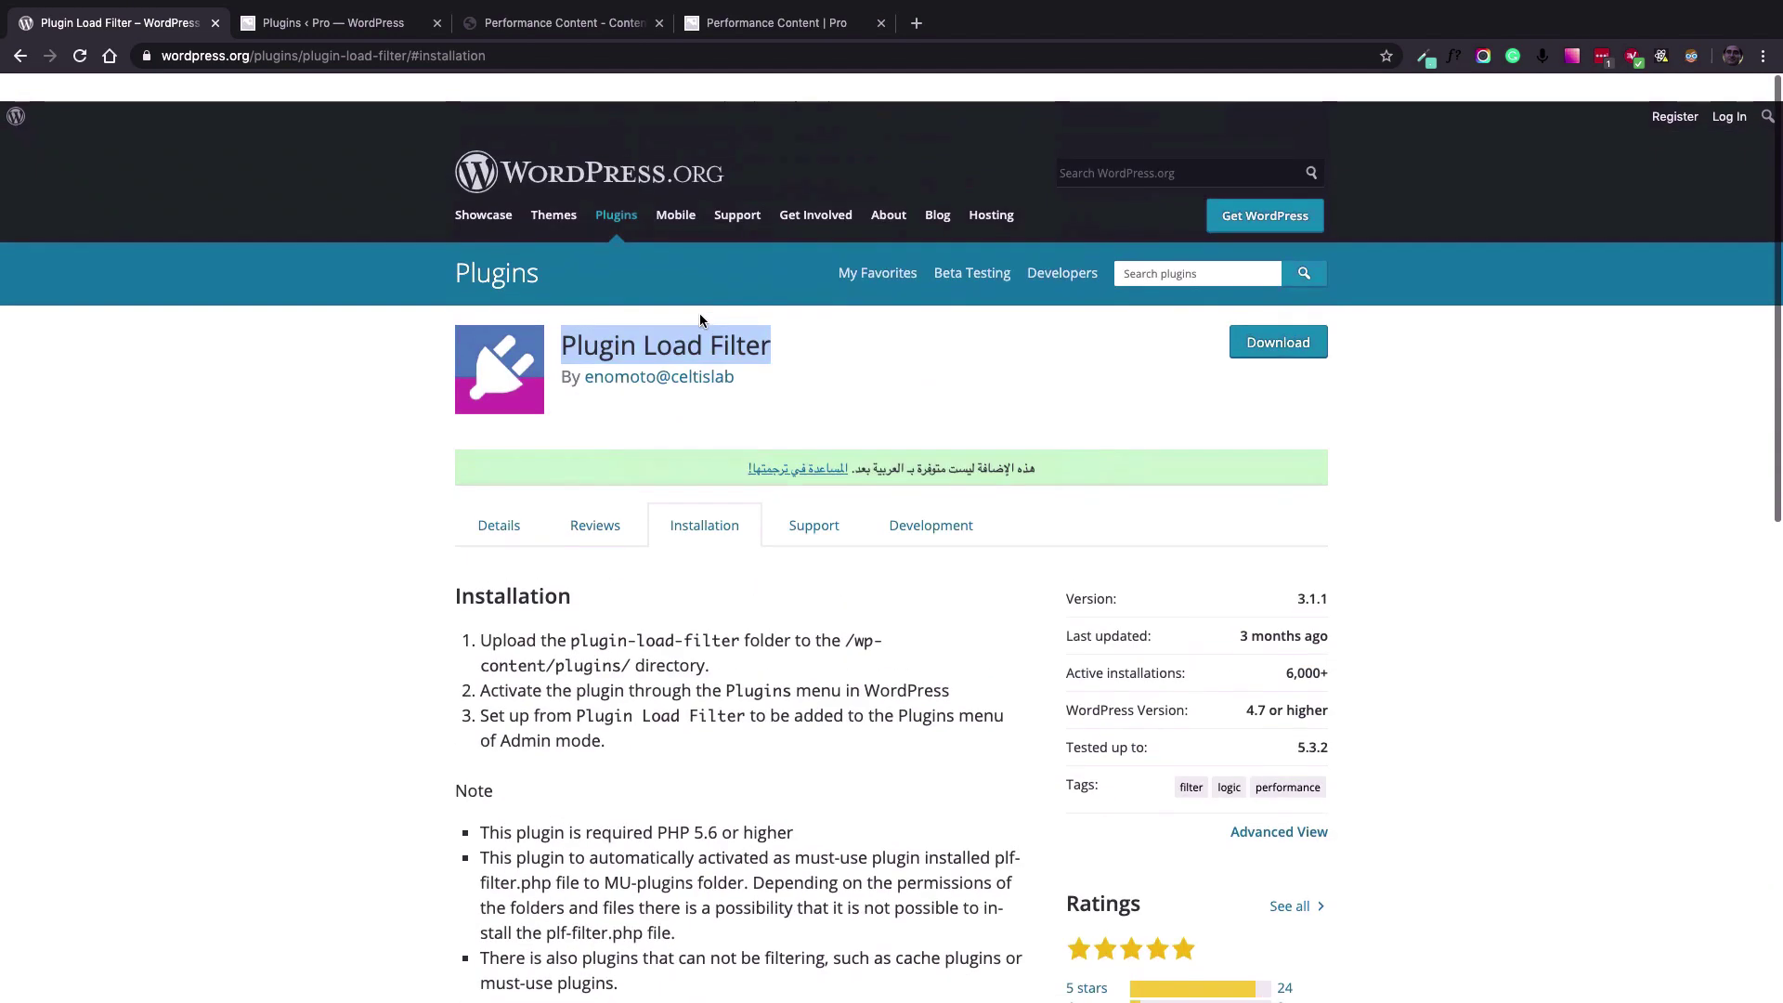
double_click(643, 313)
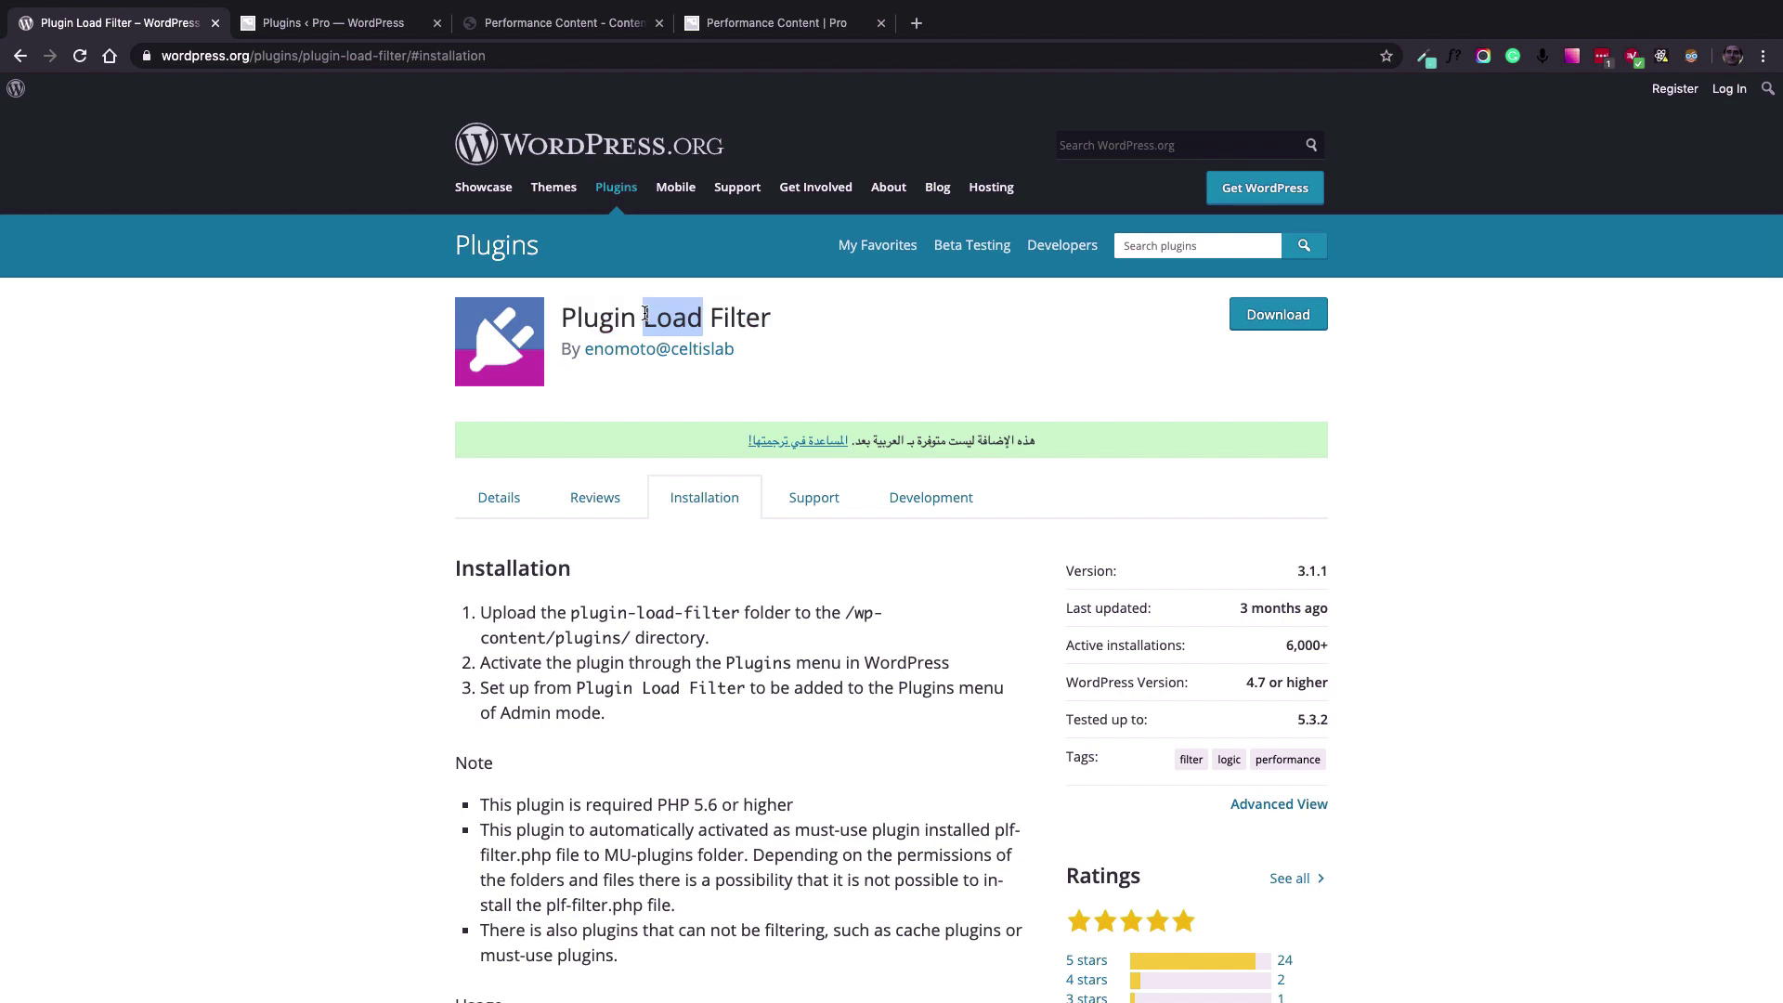
click(313, 375)
scroll(313, 375, down, 1)
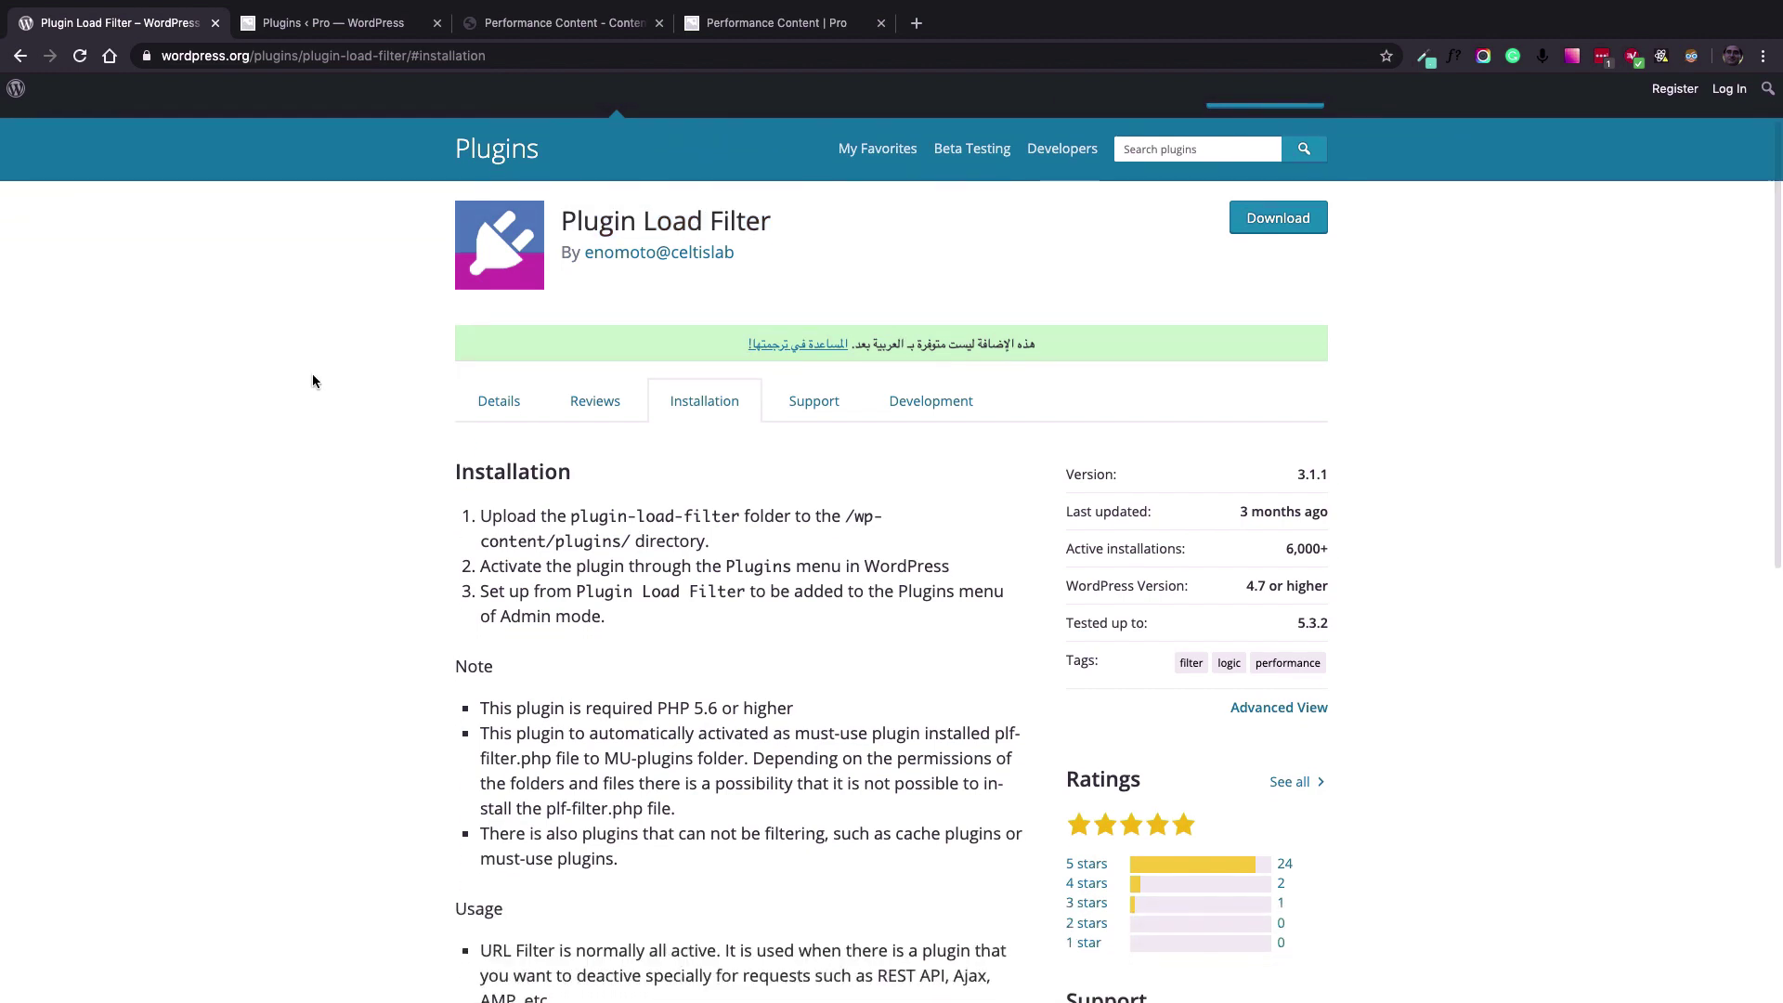
scroll(312, 376, down, 5)
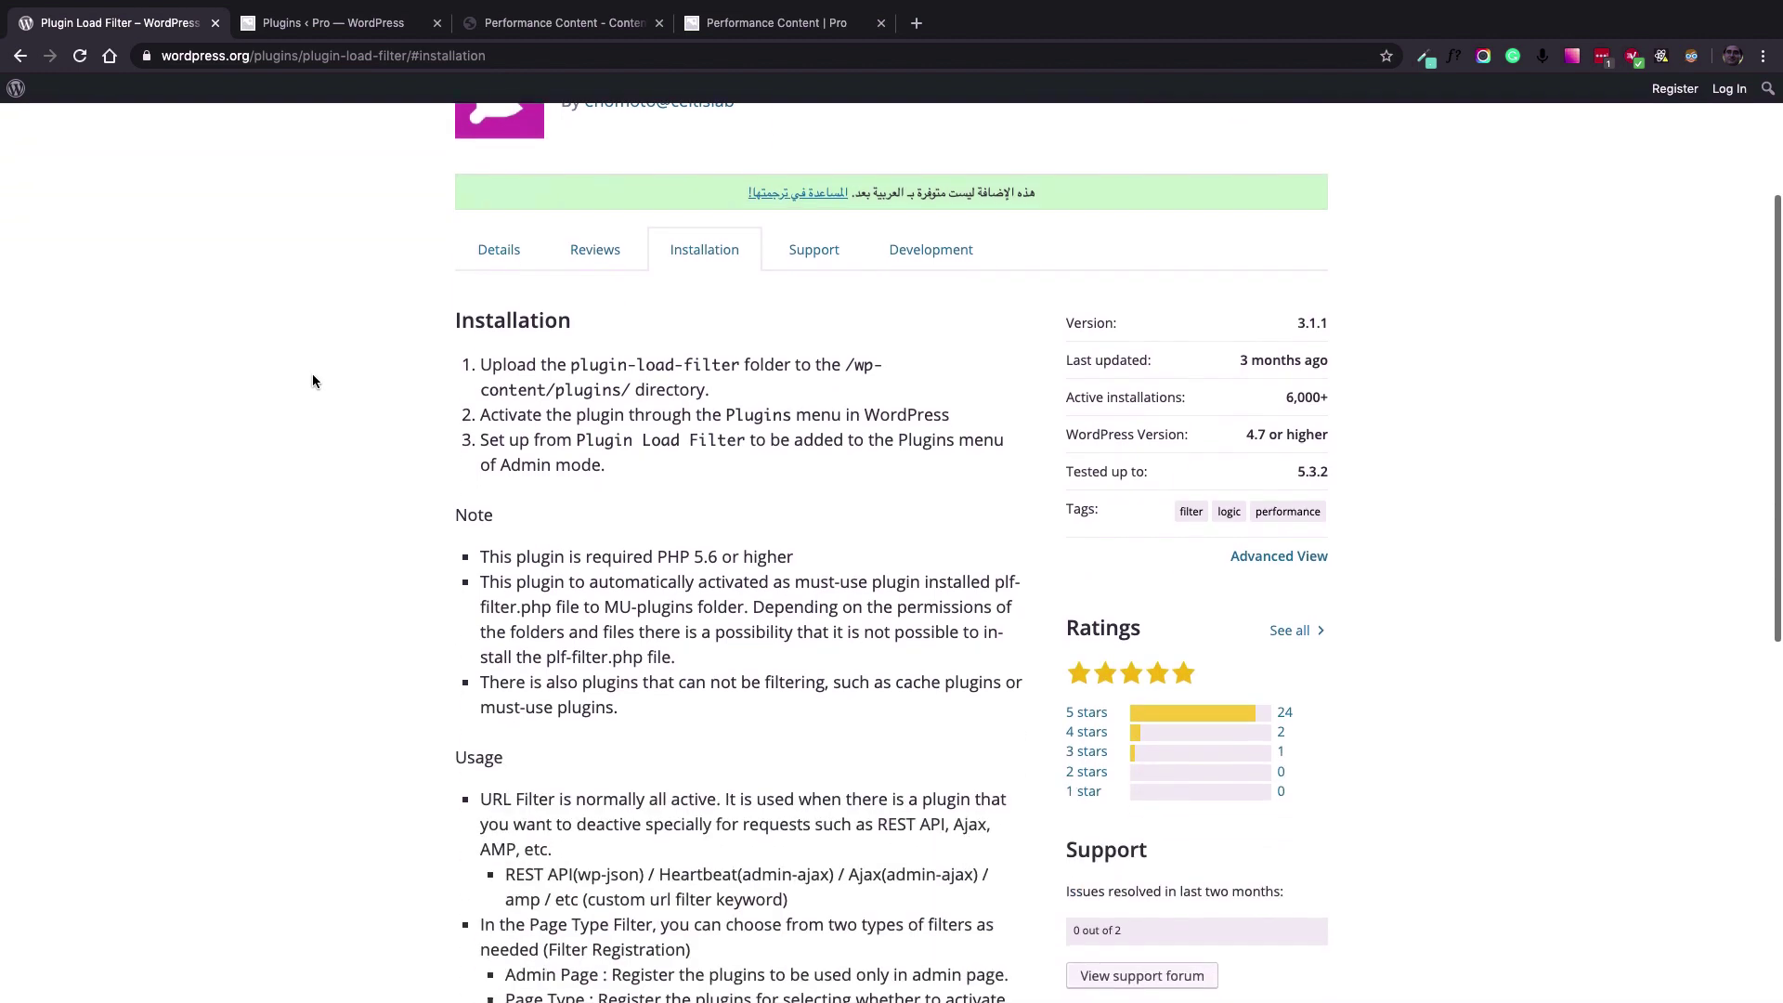
scroll(312, 380, down, 1)
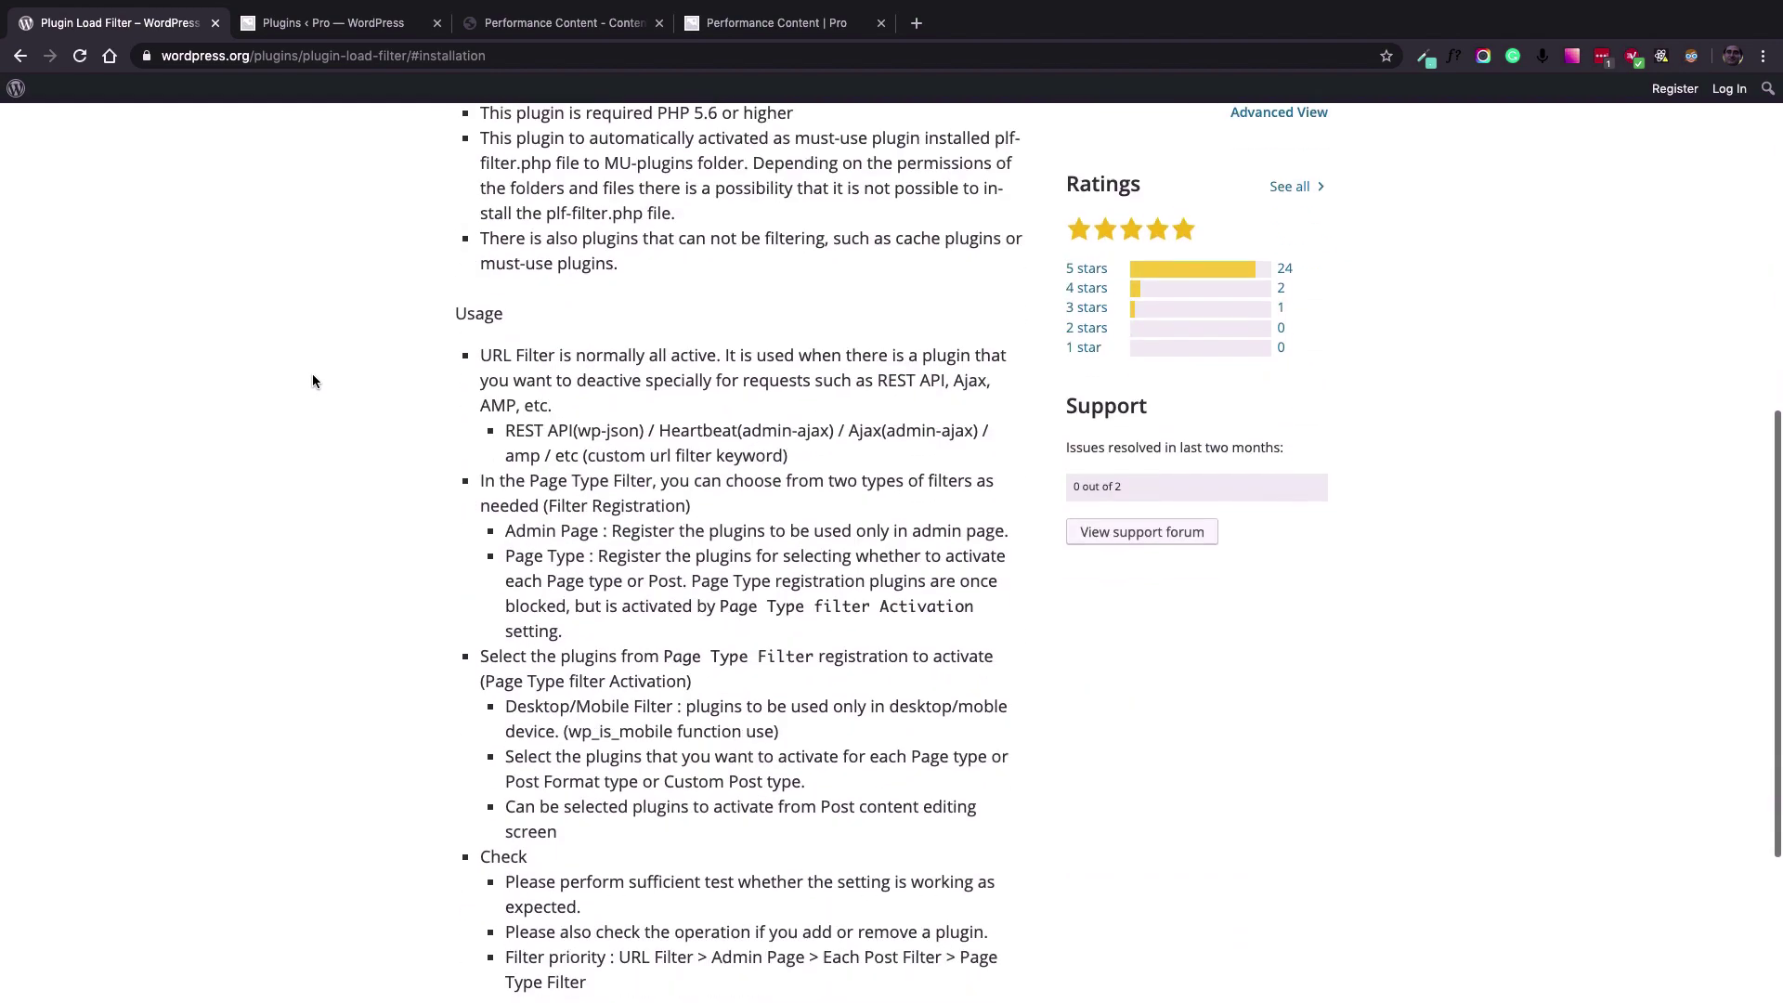
scroll(312, 381, up, 7)
scroll(312, 380, down, 5)
scroll(312, 380, down, 2)
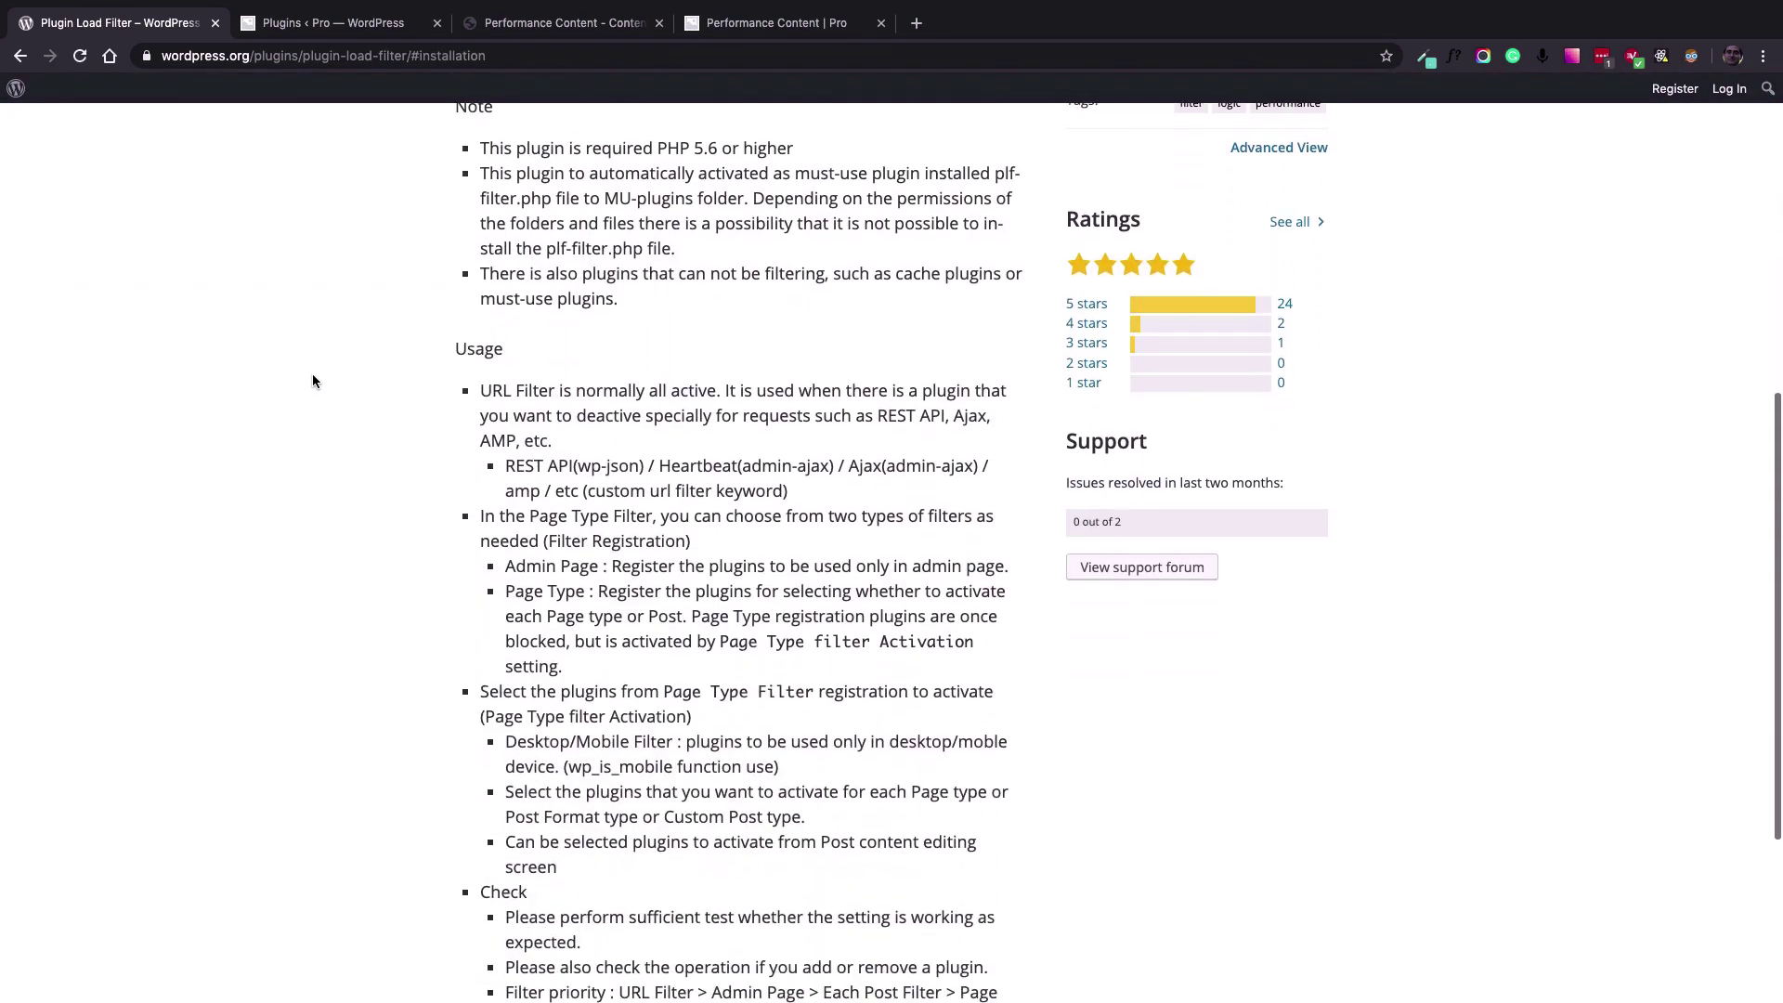
Activate plugin load filter under Installed Plugins, then go to Plugins > Plugin Load Filter.
click(321, 26)
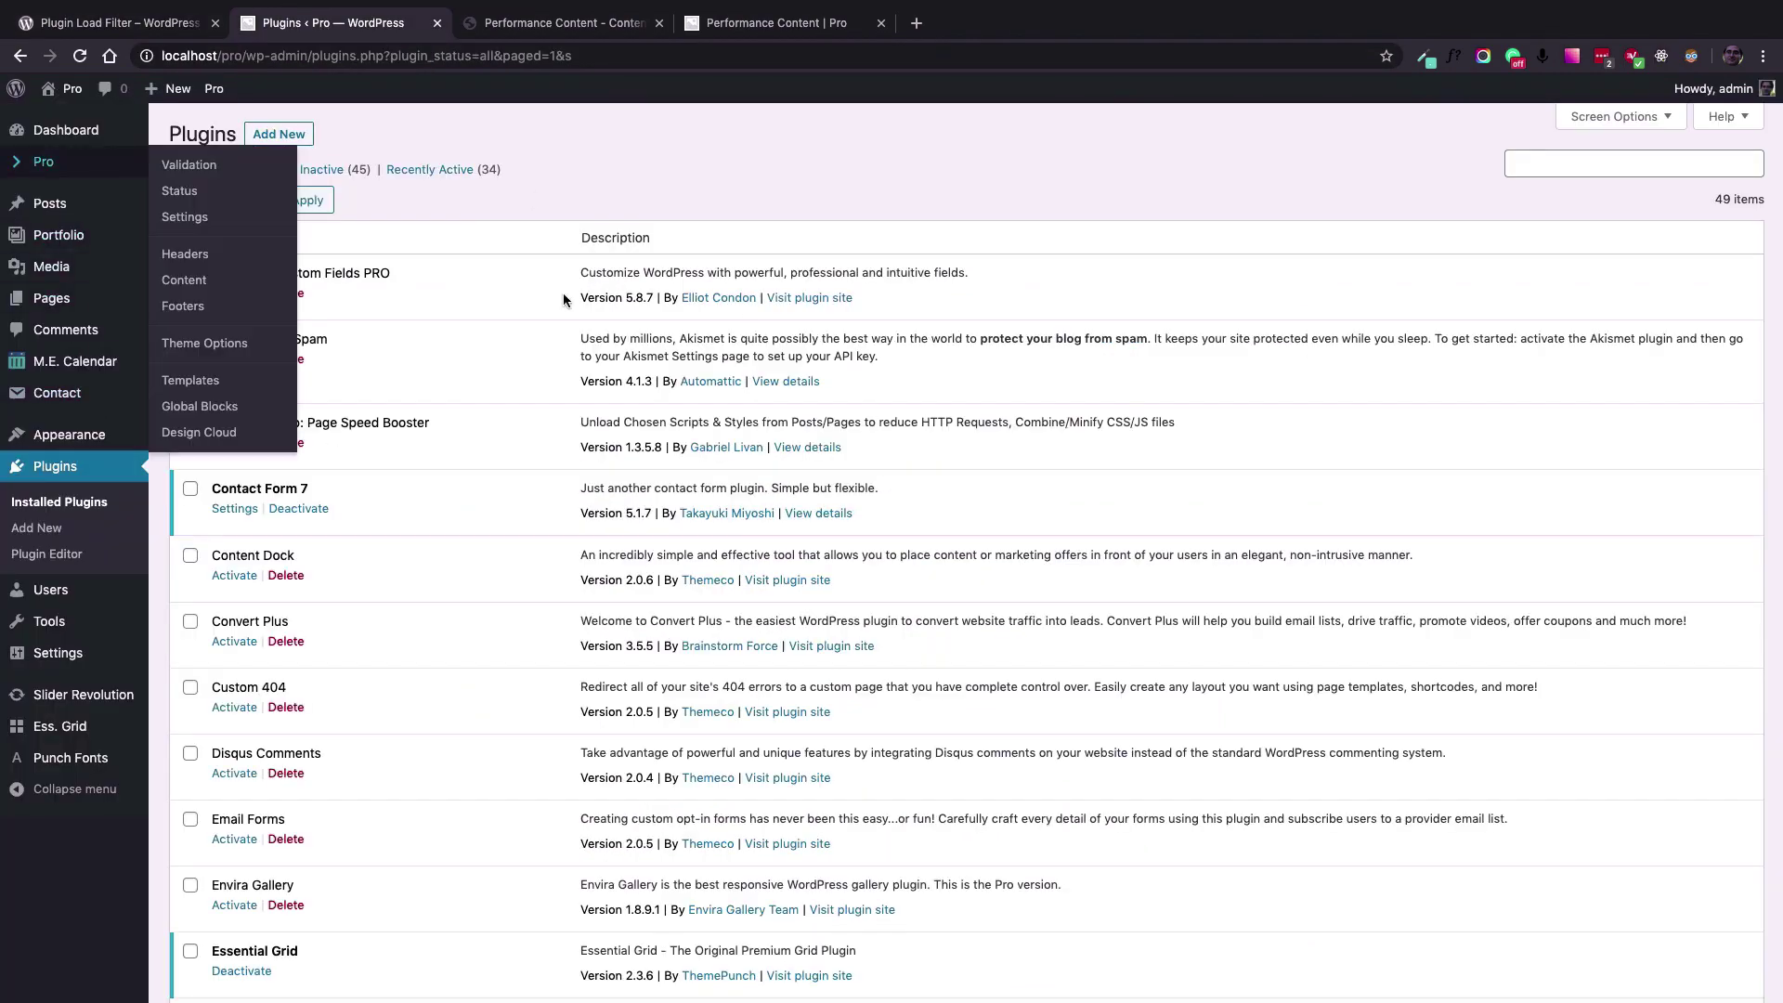
scroll(739, 337, down, 15)
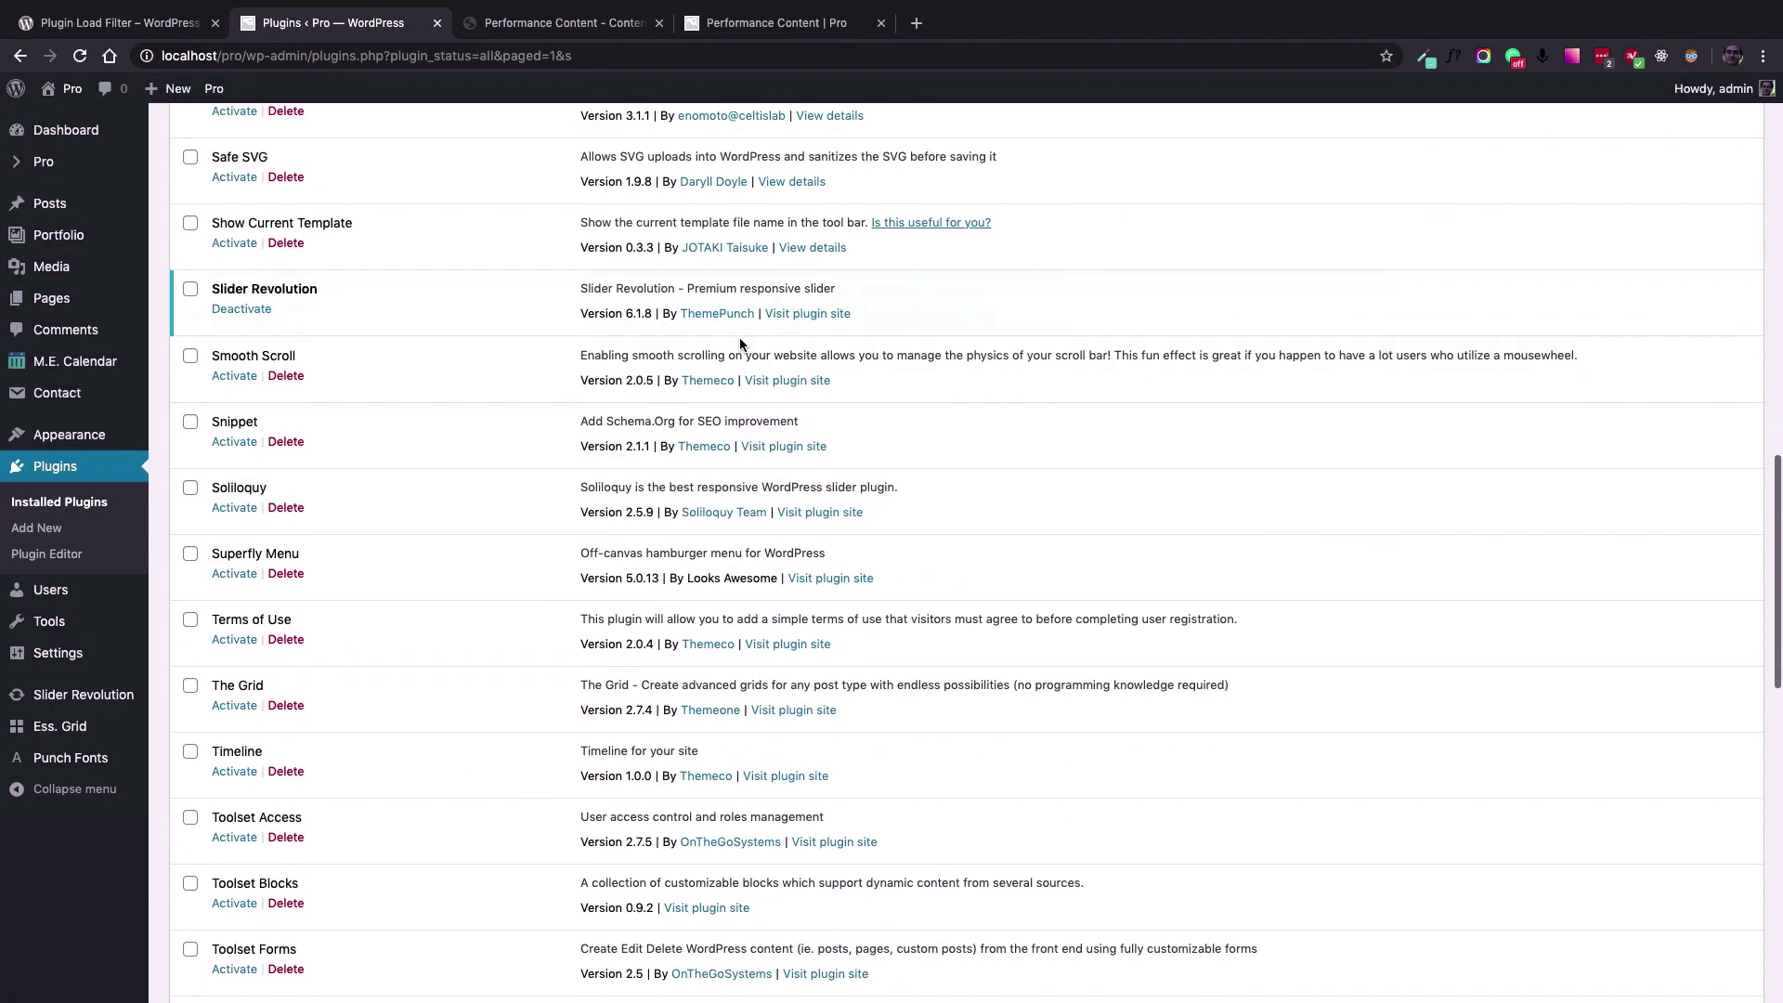
scroll(740, 343, down, 10)
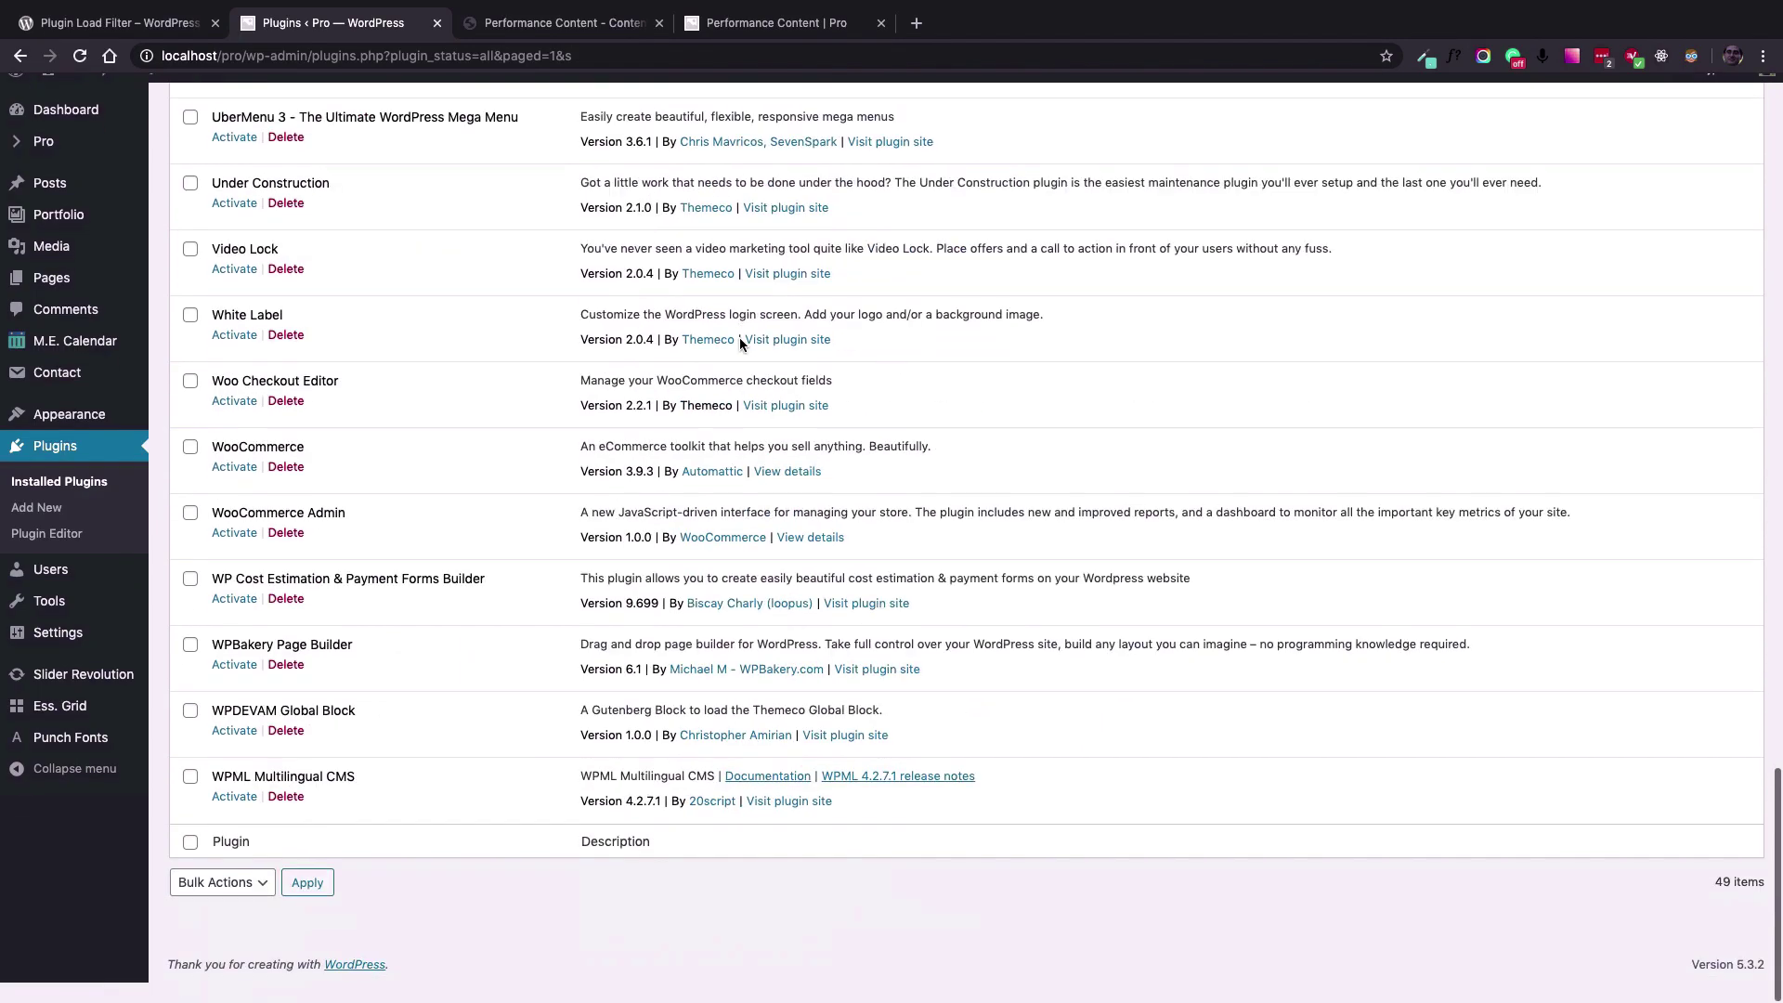
scroll(492, 547, up, 6)
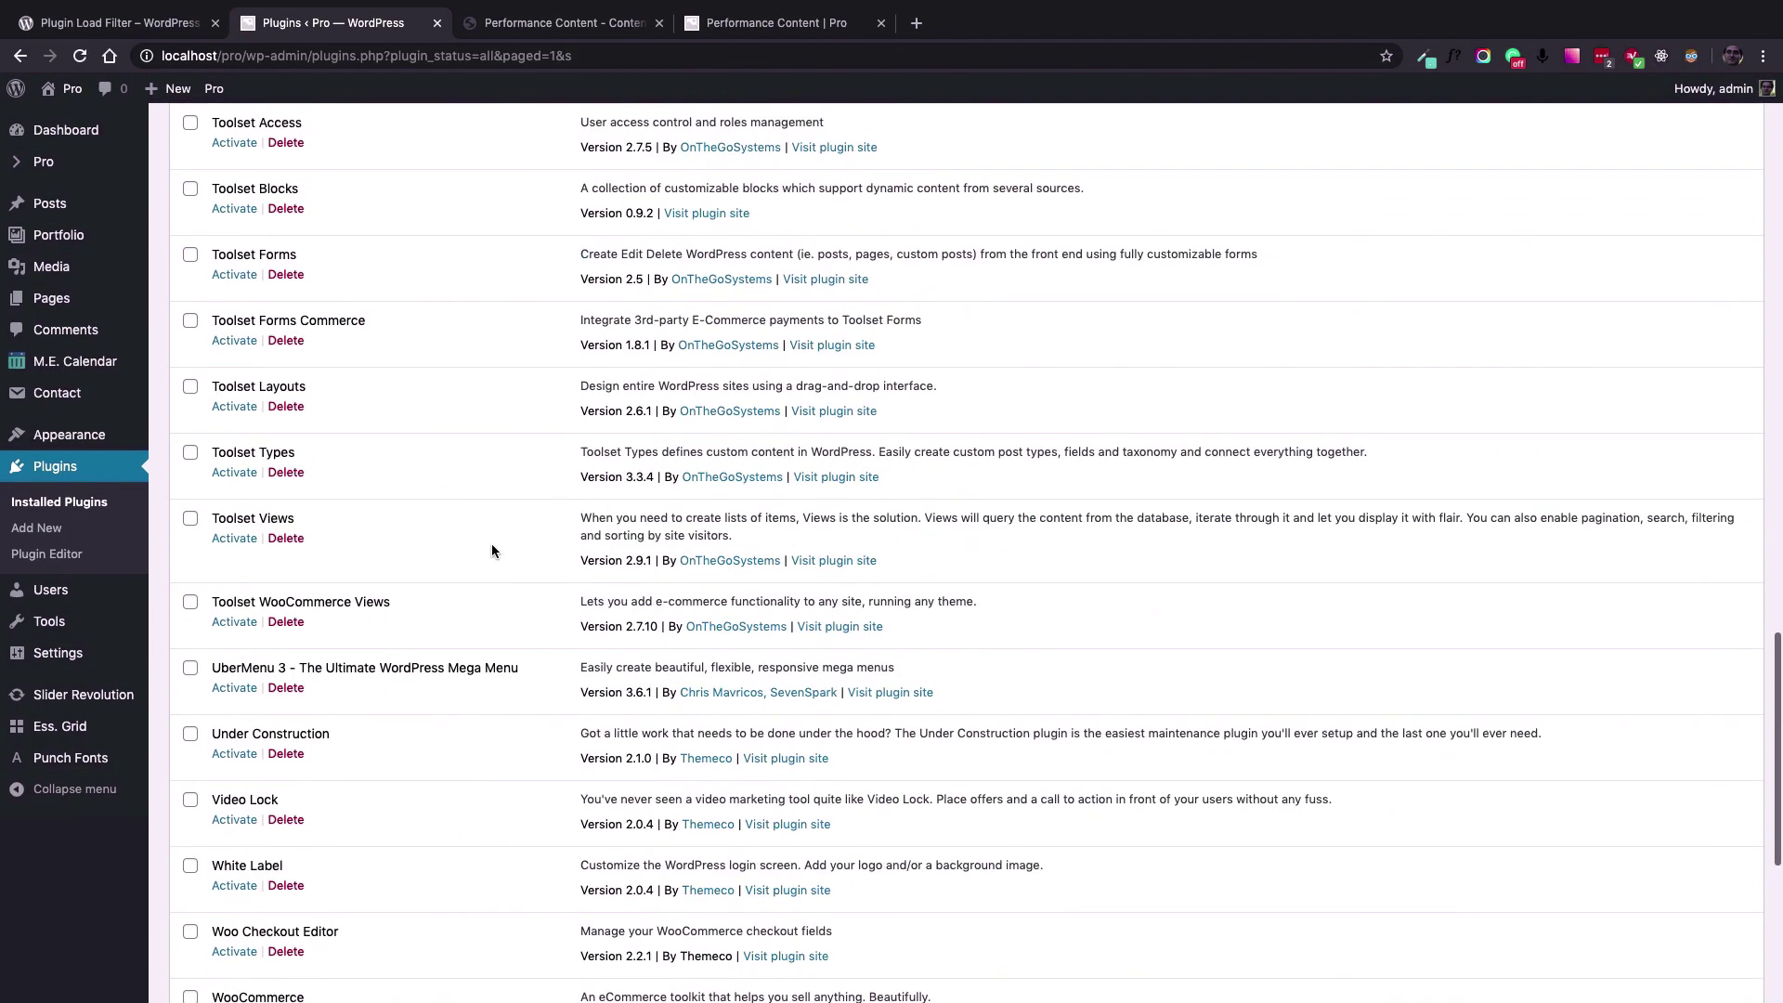
scroll(492, 551, up, 8)
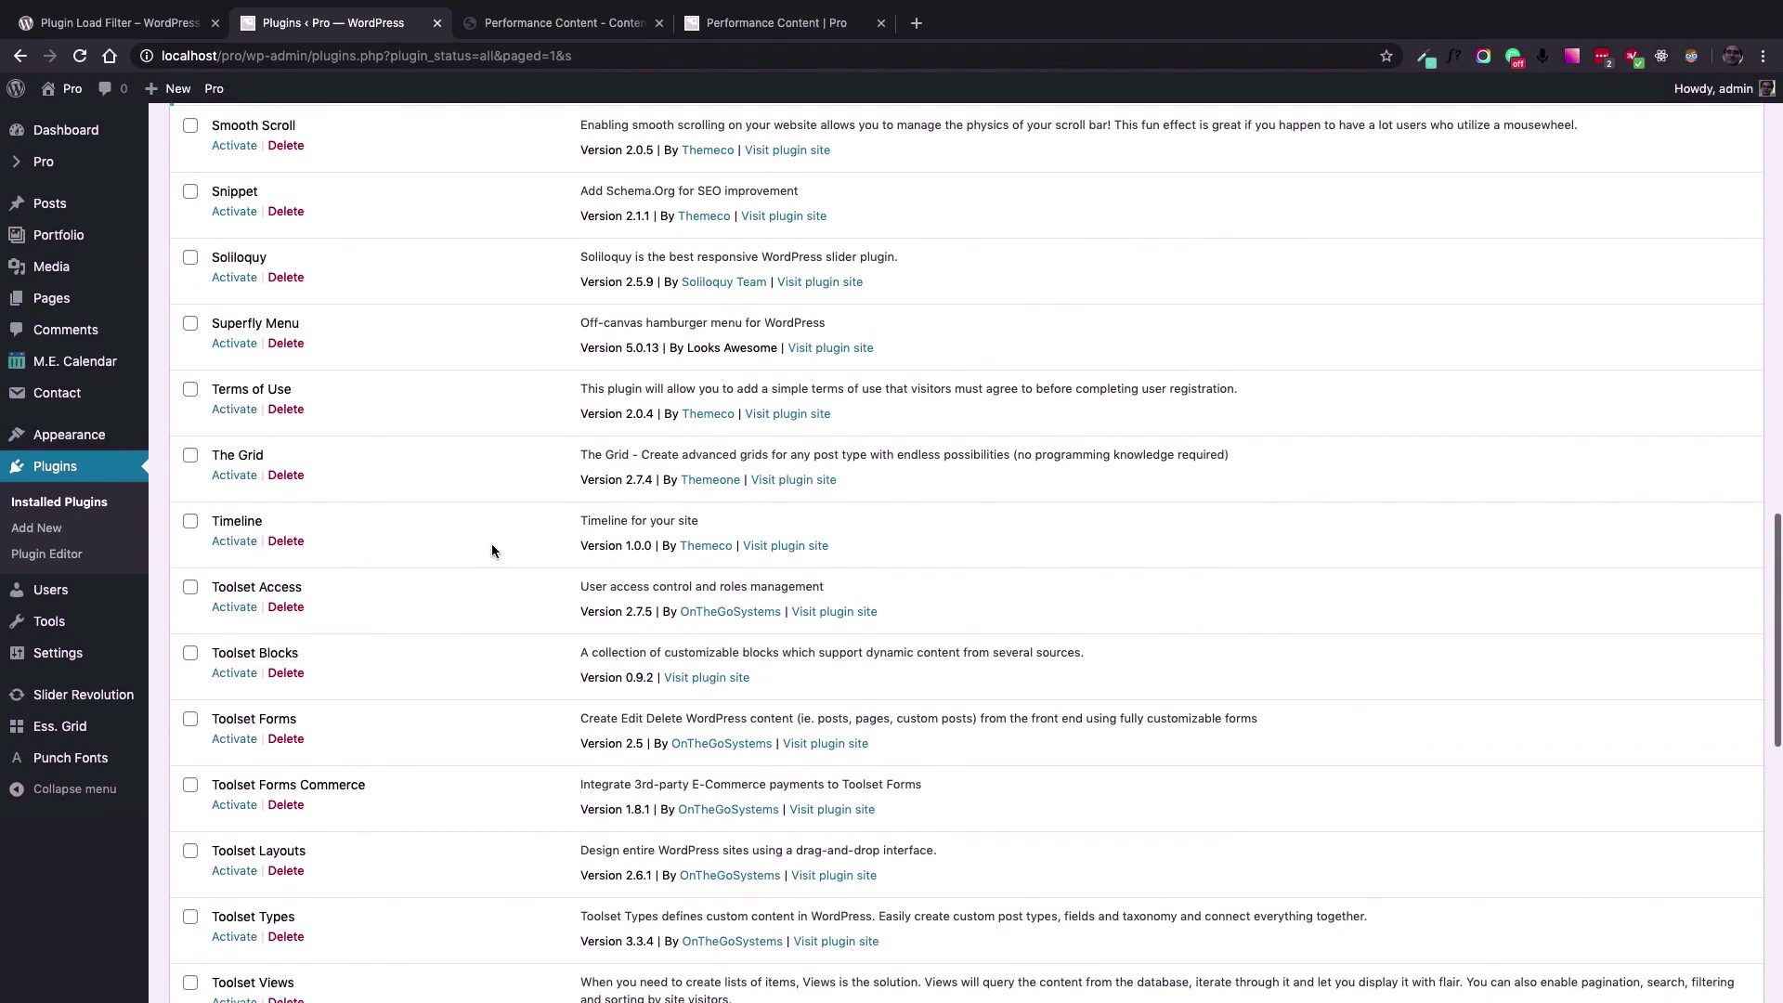
scroll(492, 551, up, 3)
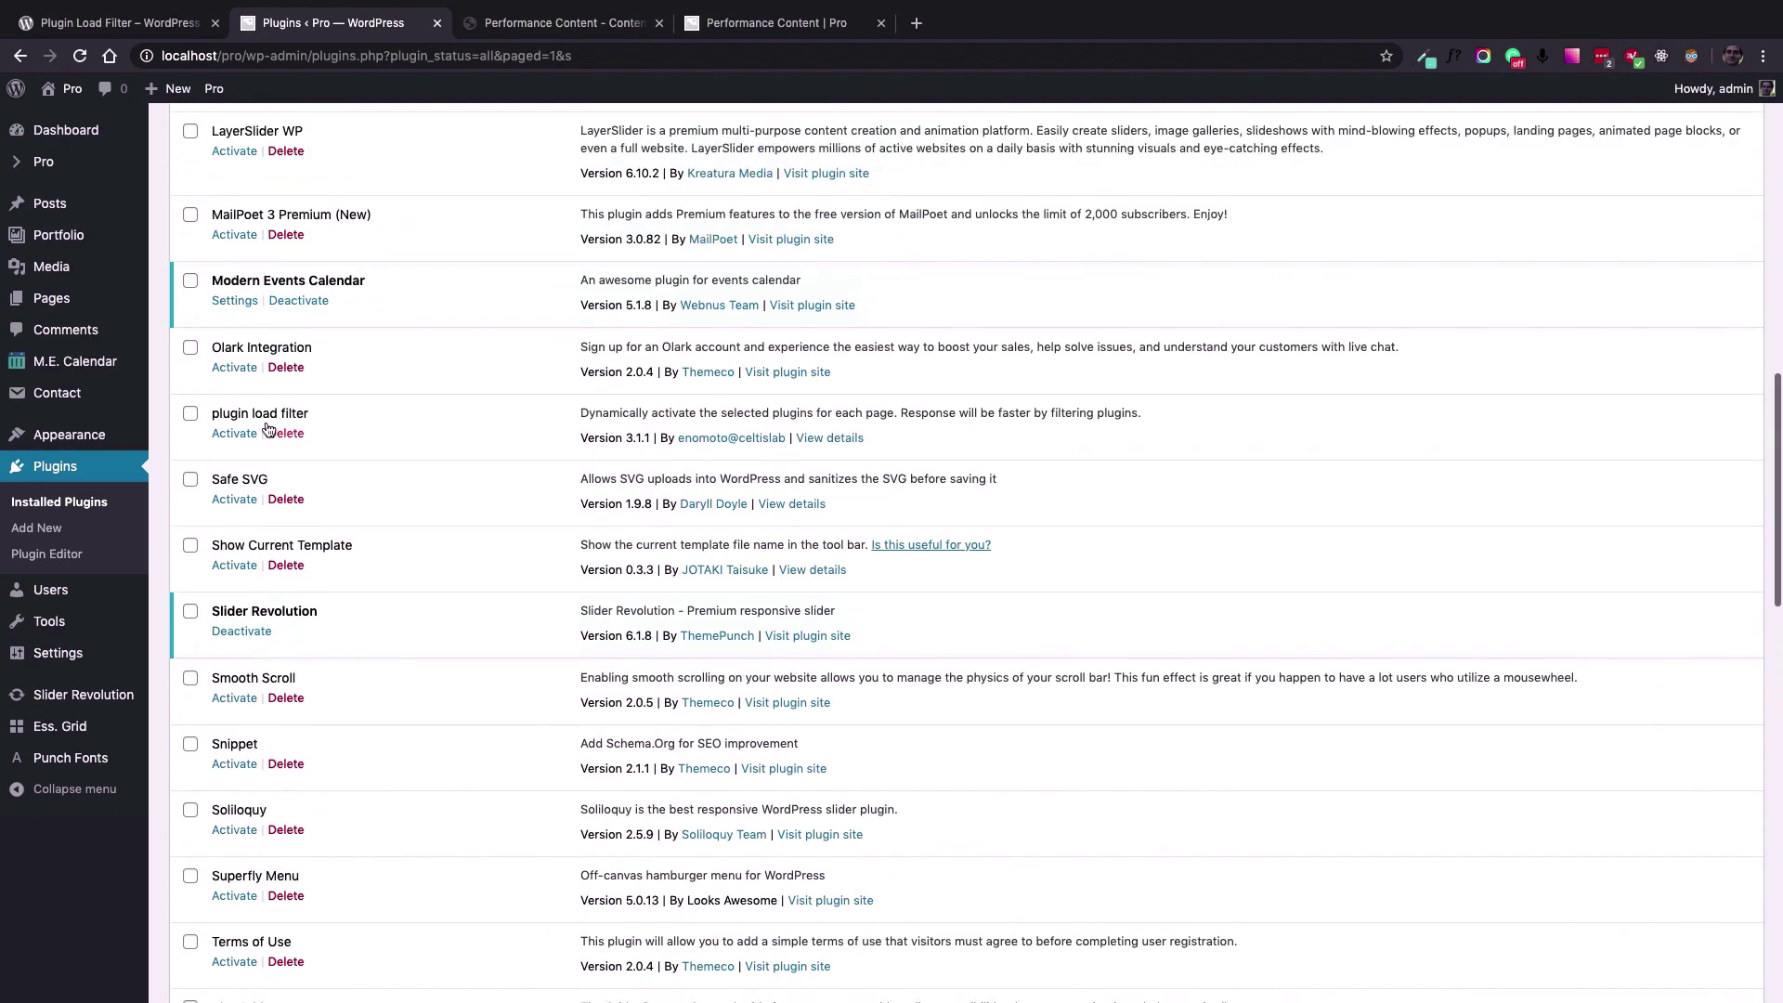
click(224, 434)
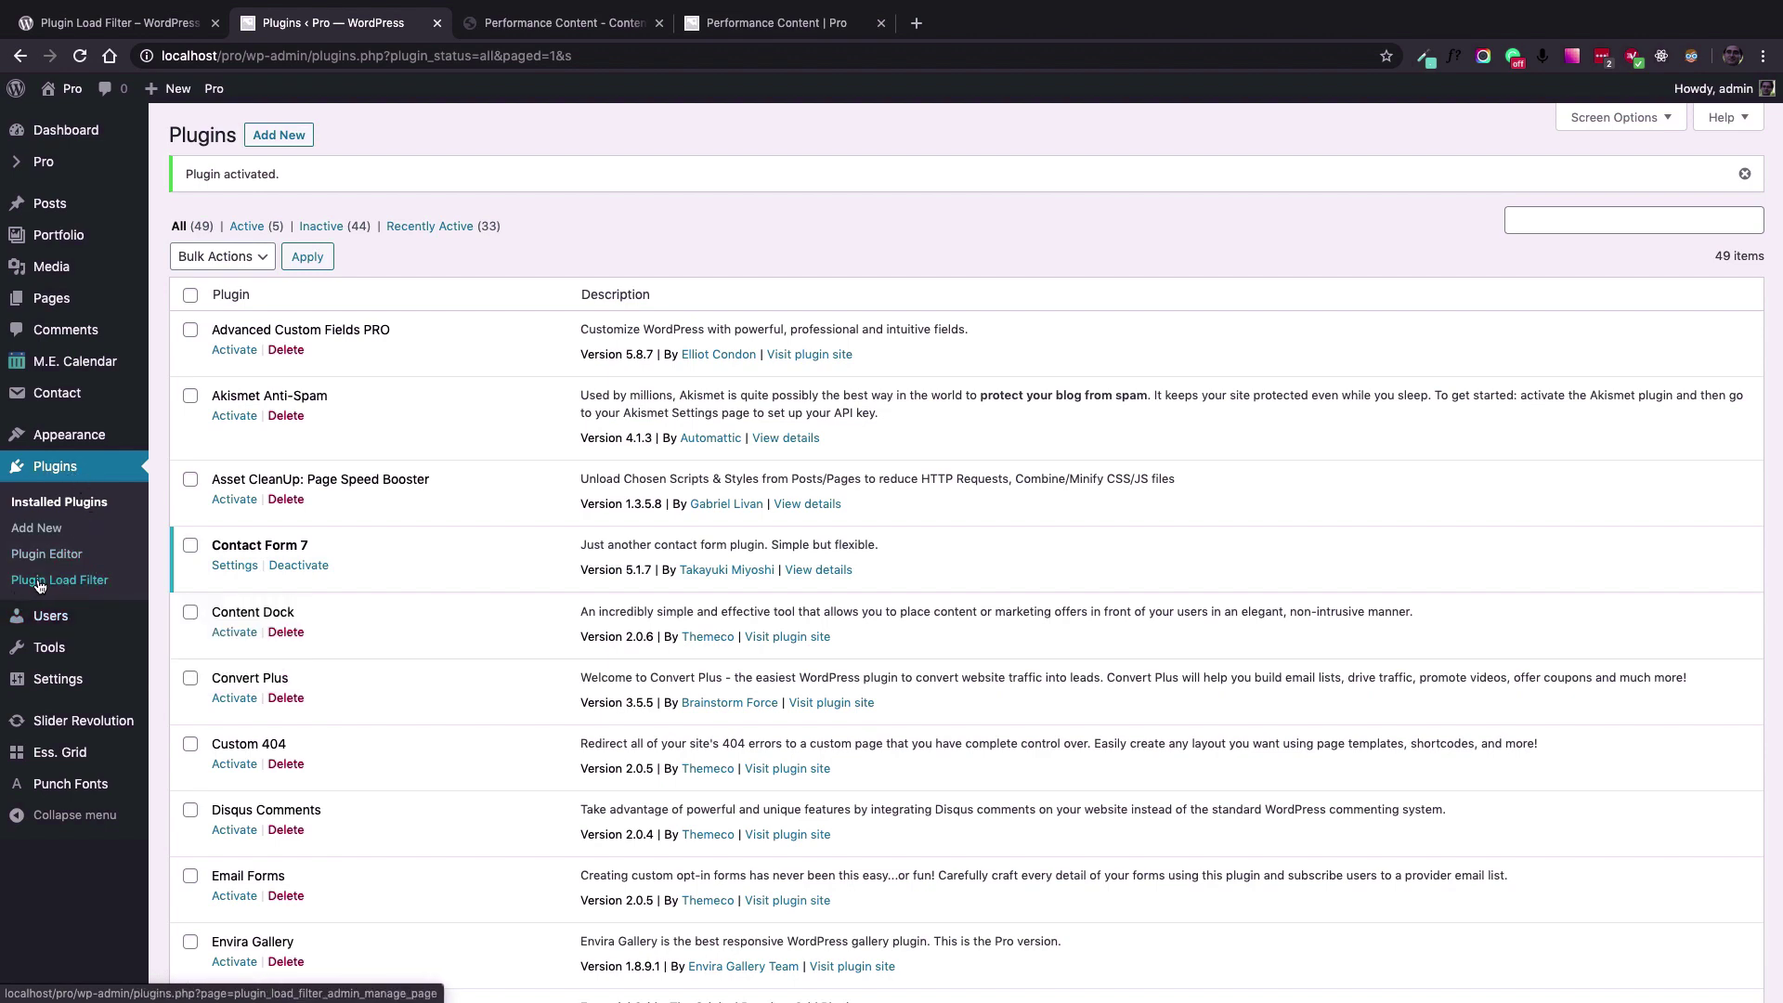
click(73, 582)
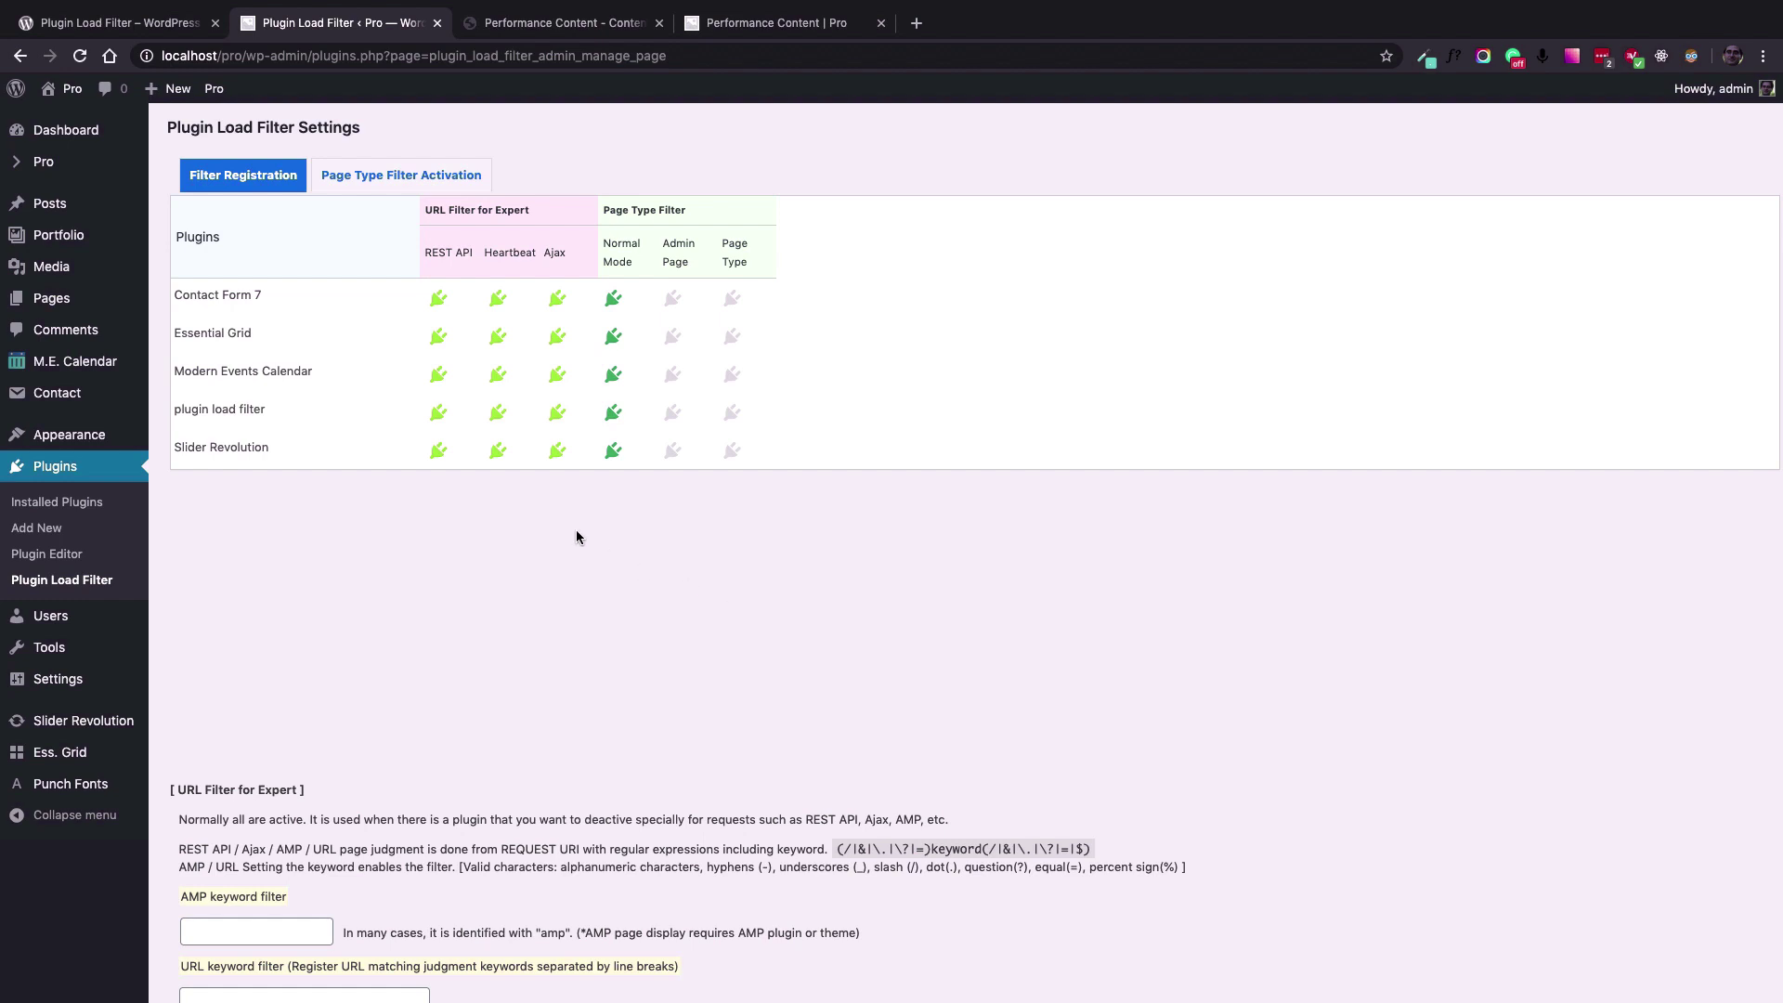
Highlight the Contact Form 7, Essential Grid, Modern Events Calendar, plugin load filter and Slider Revolution entries.
double_click(194, 299)
triple_click(193, 331)
triple_click(225, 371)
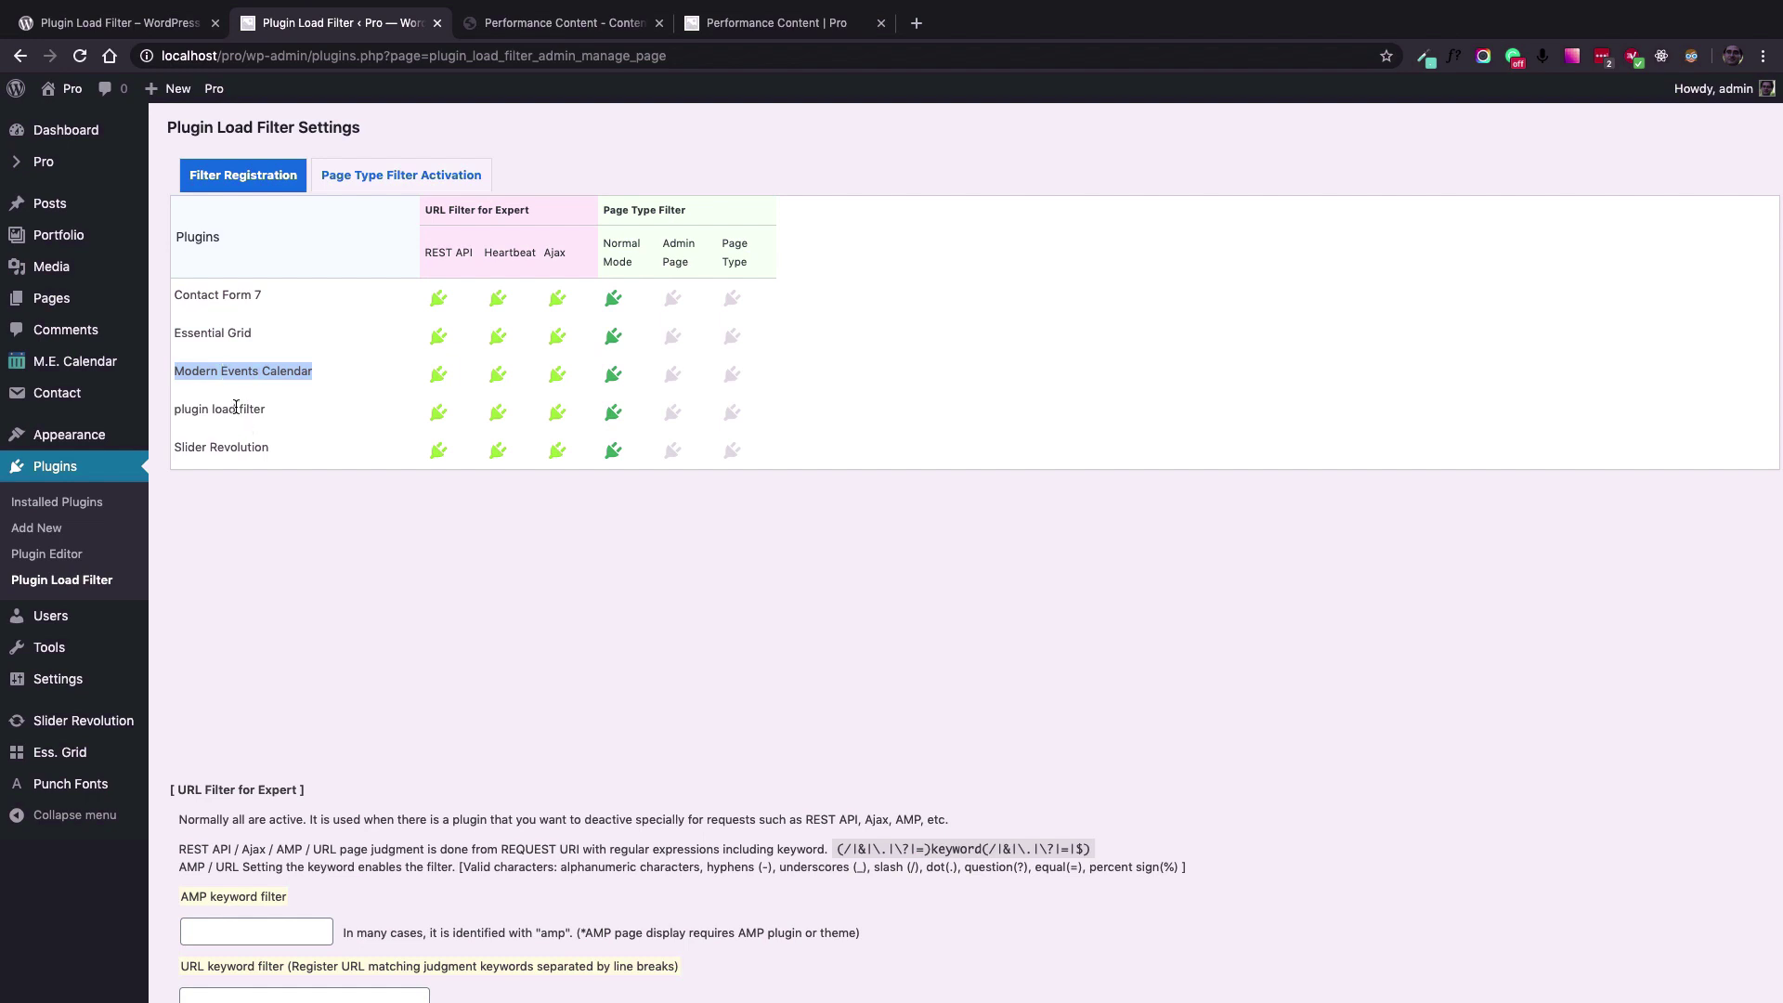
triple_click(236, 408)
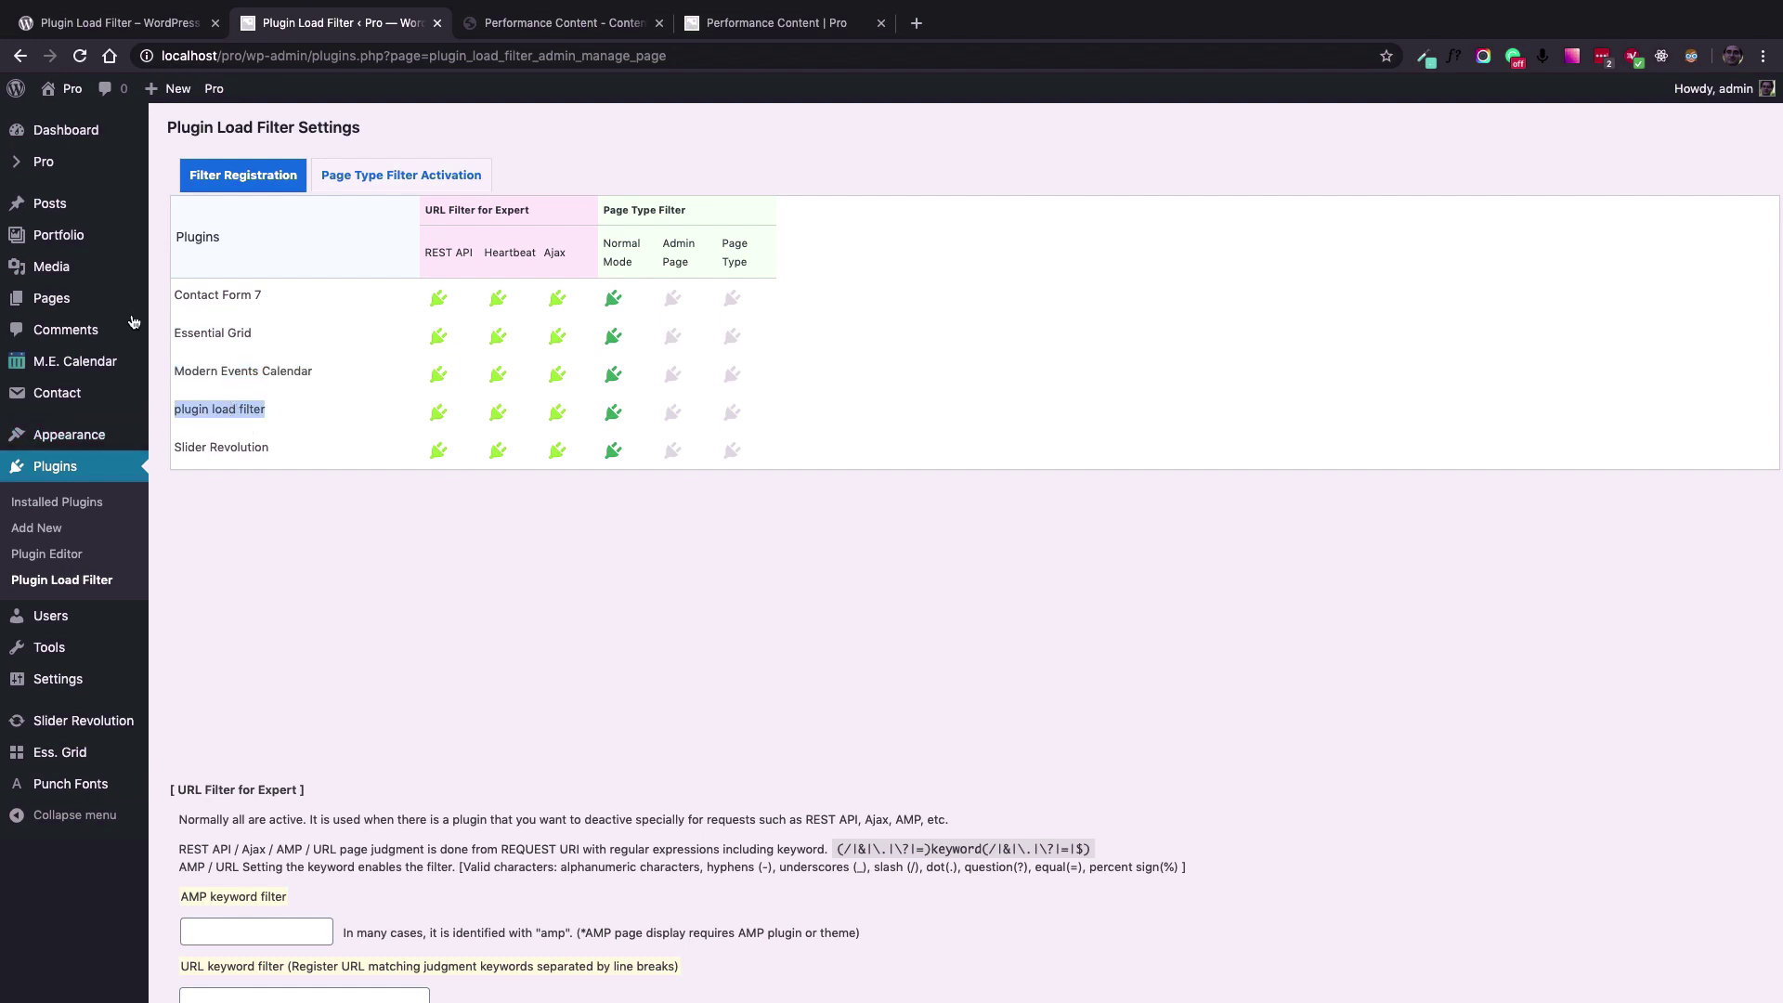
triple_click(228, 450)
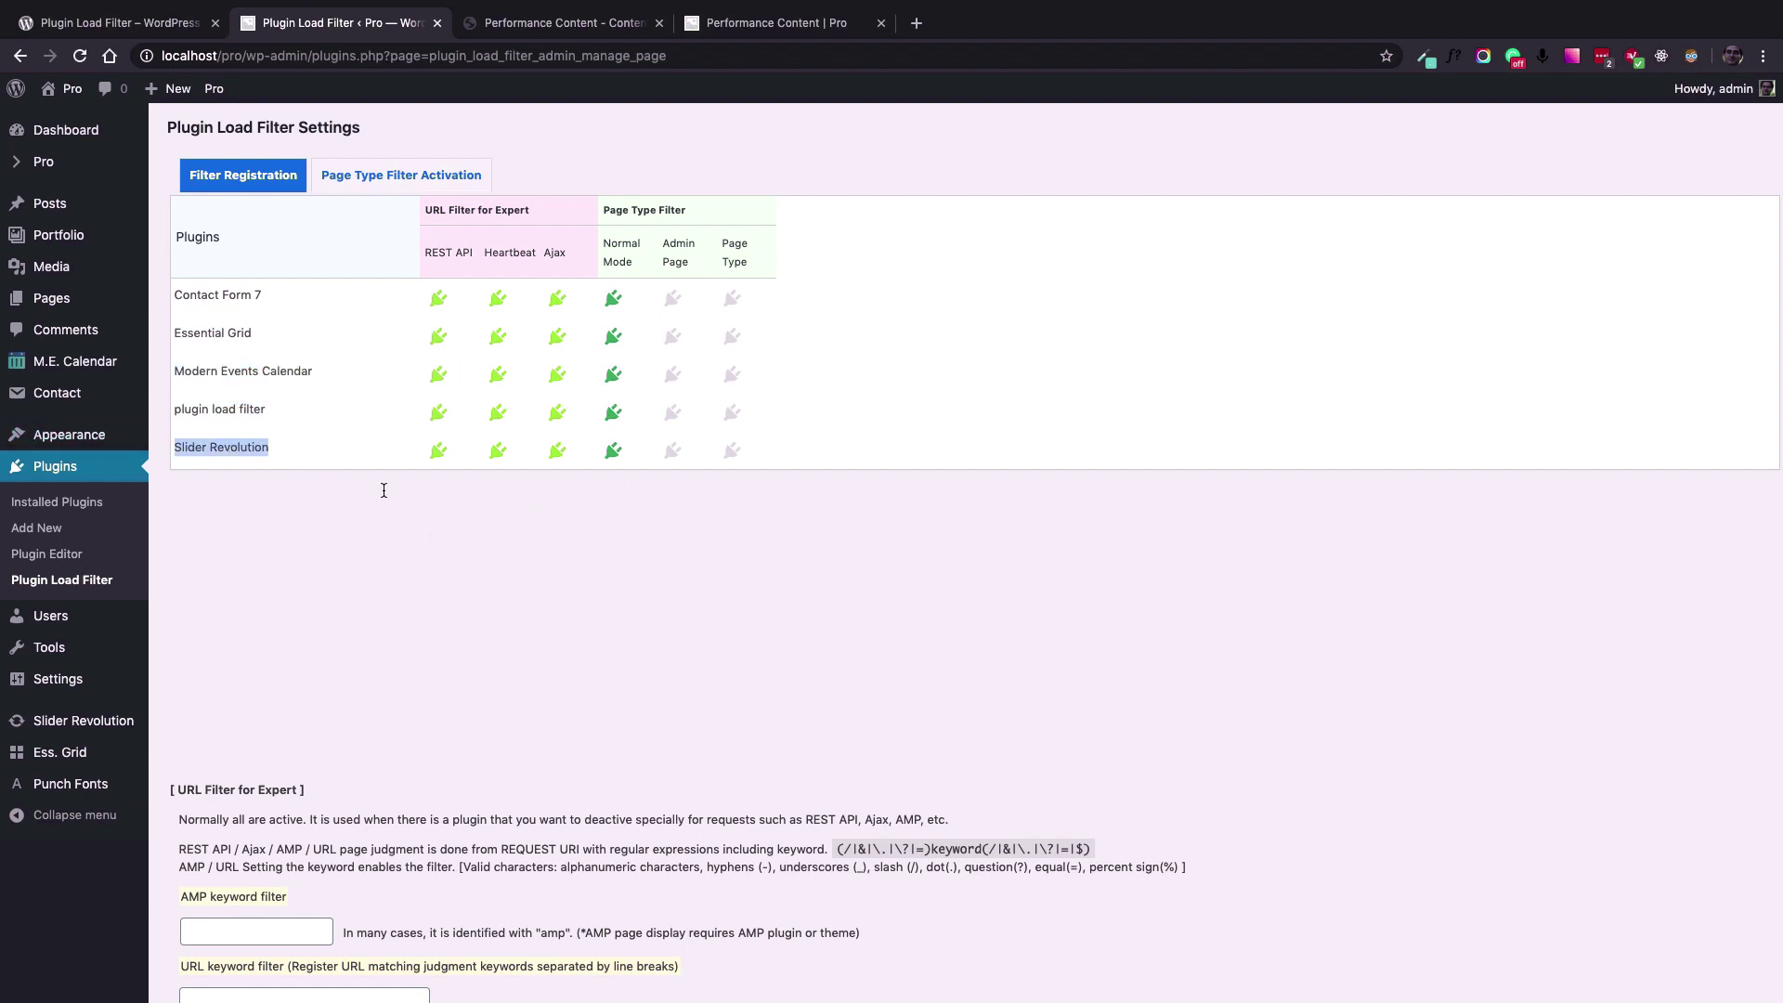
click(552, 592)
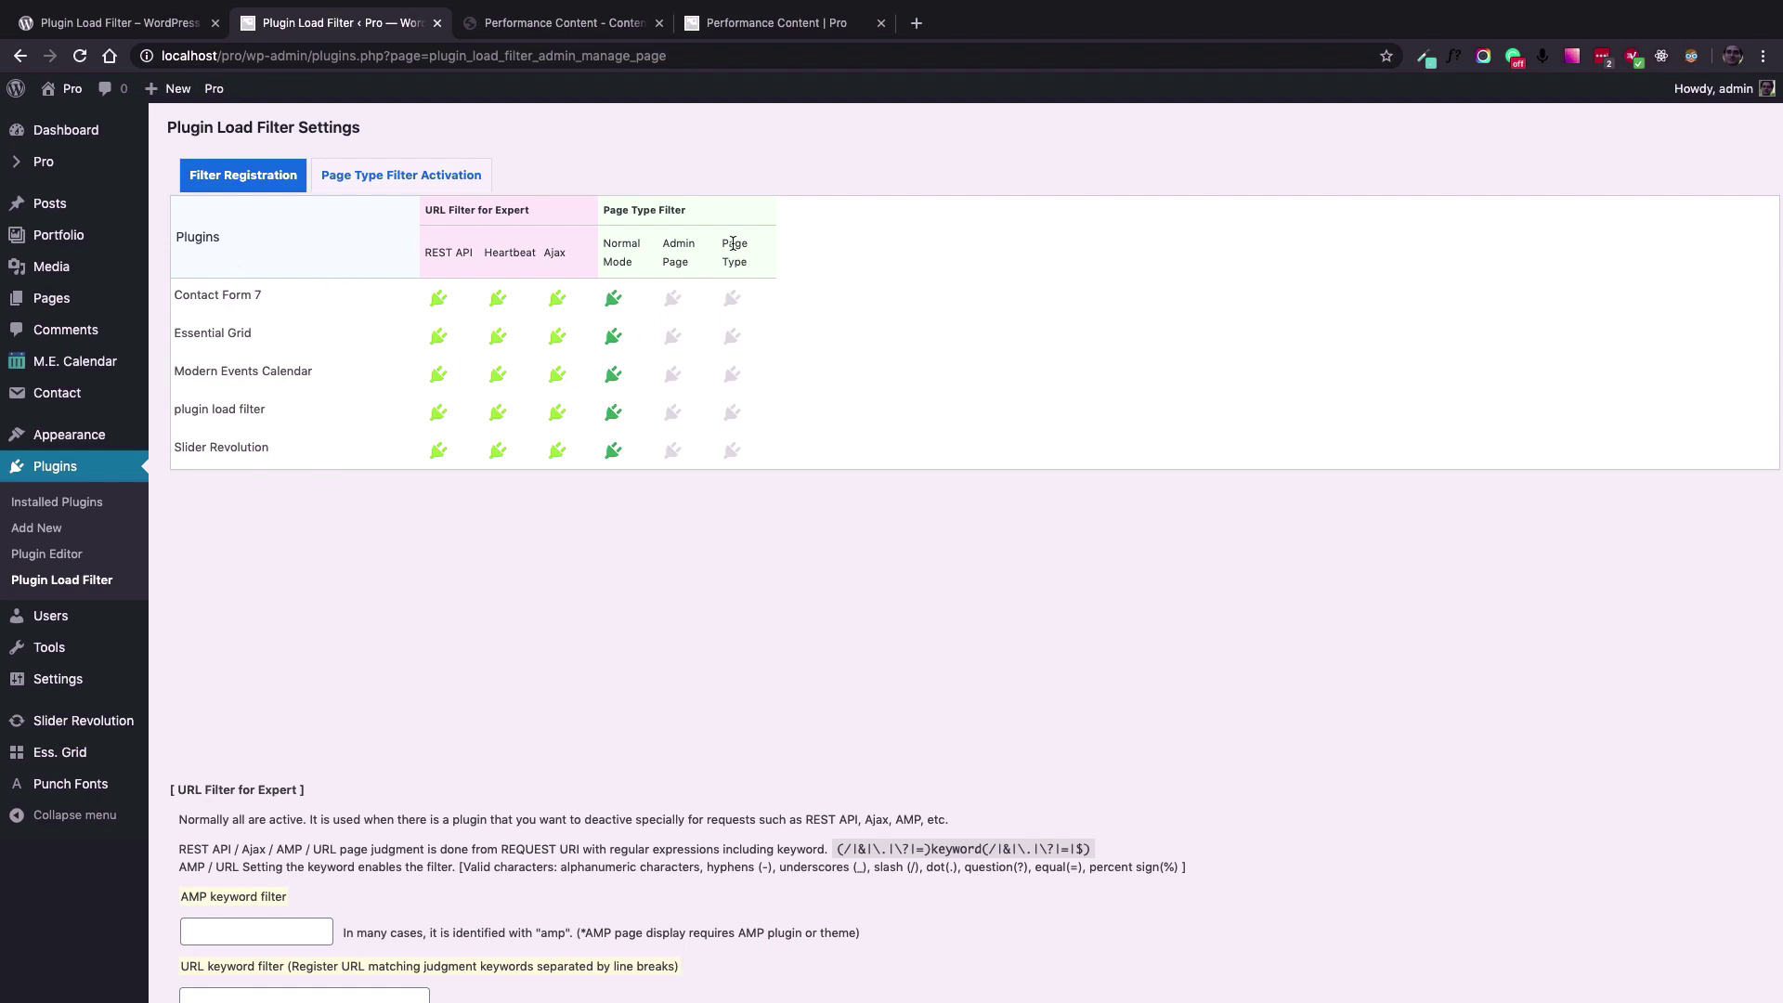
Switch the four plugins to Page Type filtering and save with Filter Entry.
click(732, 298)
click(732, 336)
click(733, 375)
click(731, 450)
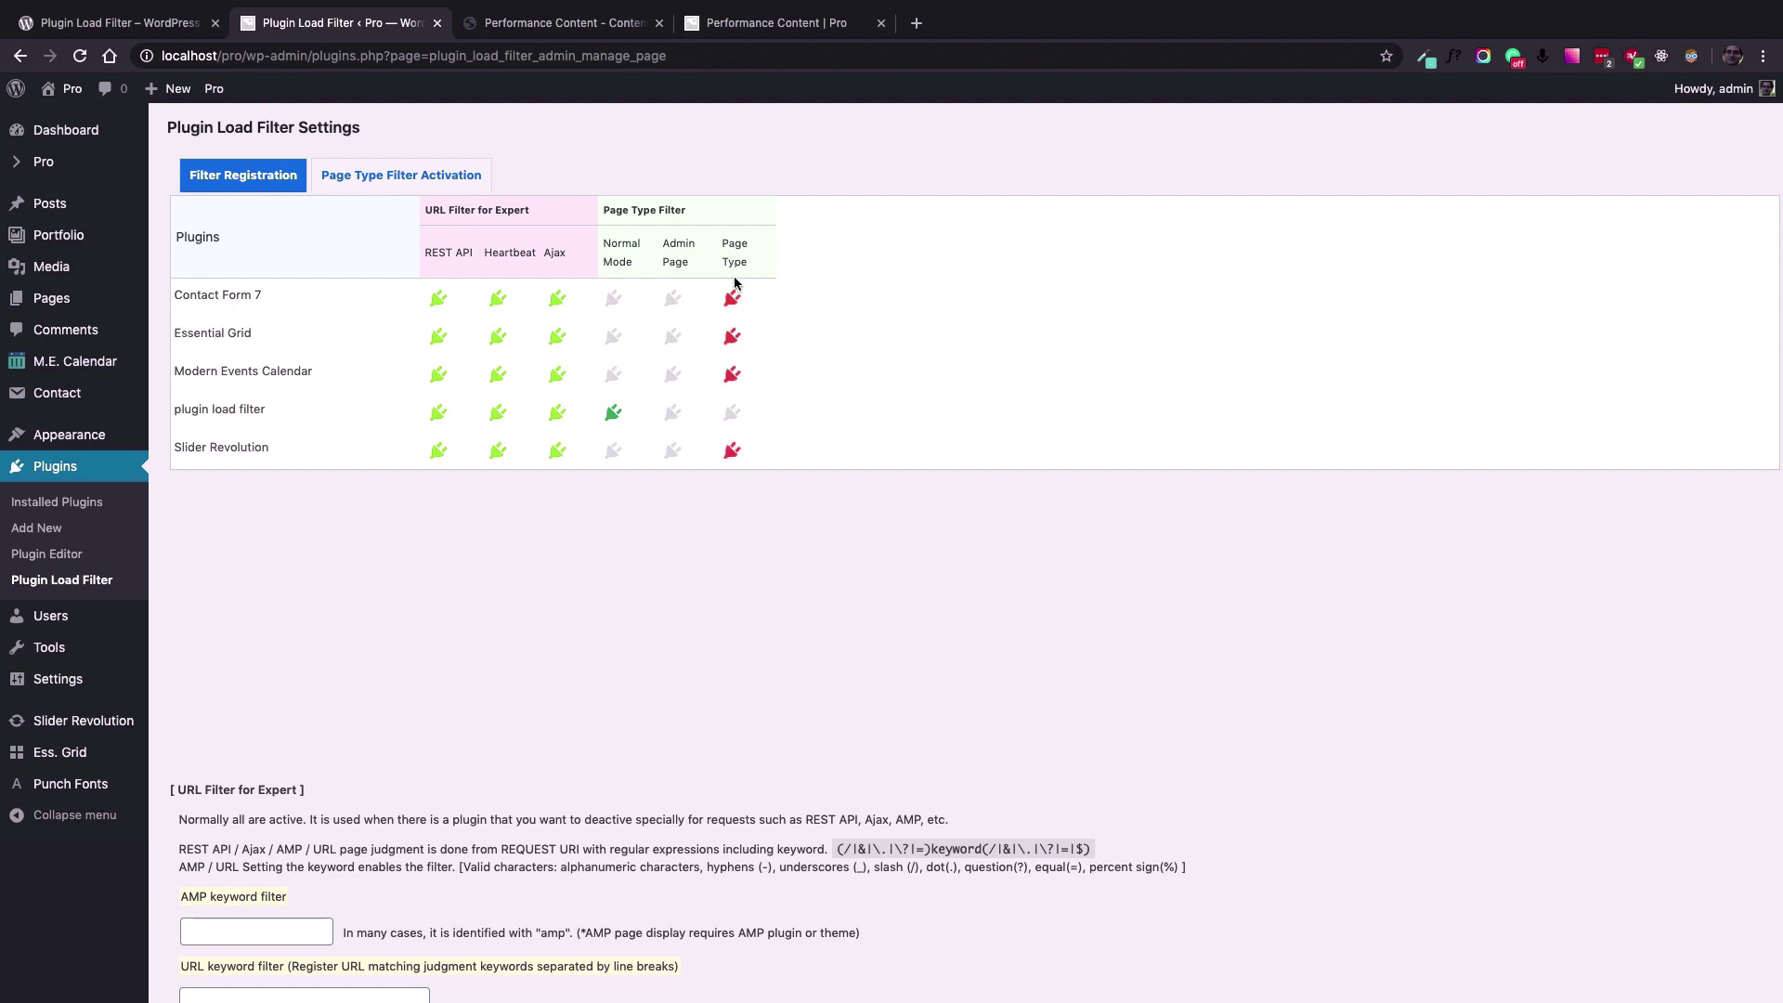
scroll(760, 538, down, 7)
click(275, 911)
scroll(732, 743, up, 7)
Save the Desktop, Mobile and Page activations for the four plugins on Page Type Filter Activation.
click(412, 182)
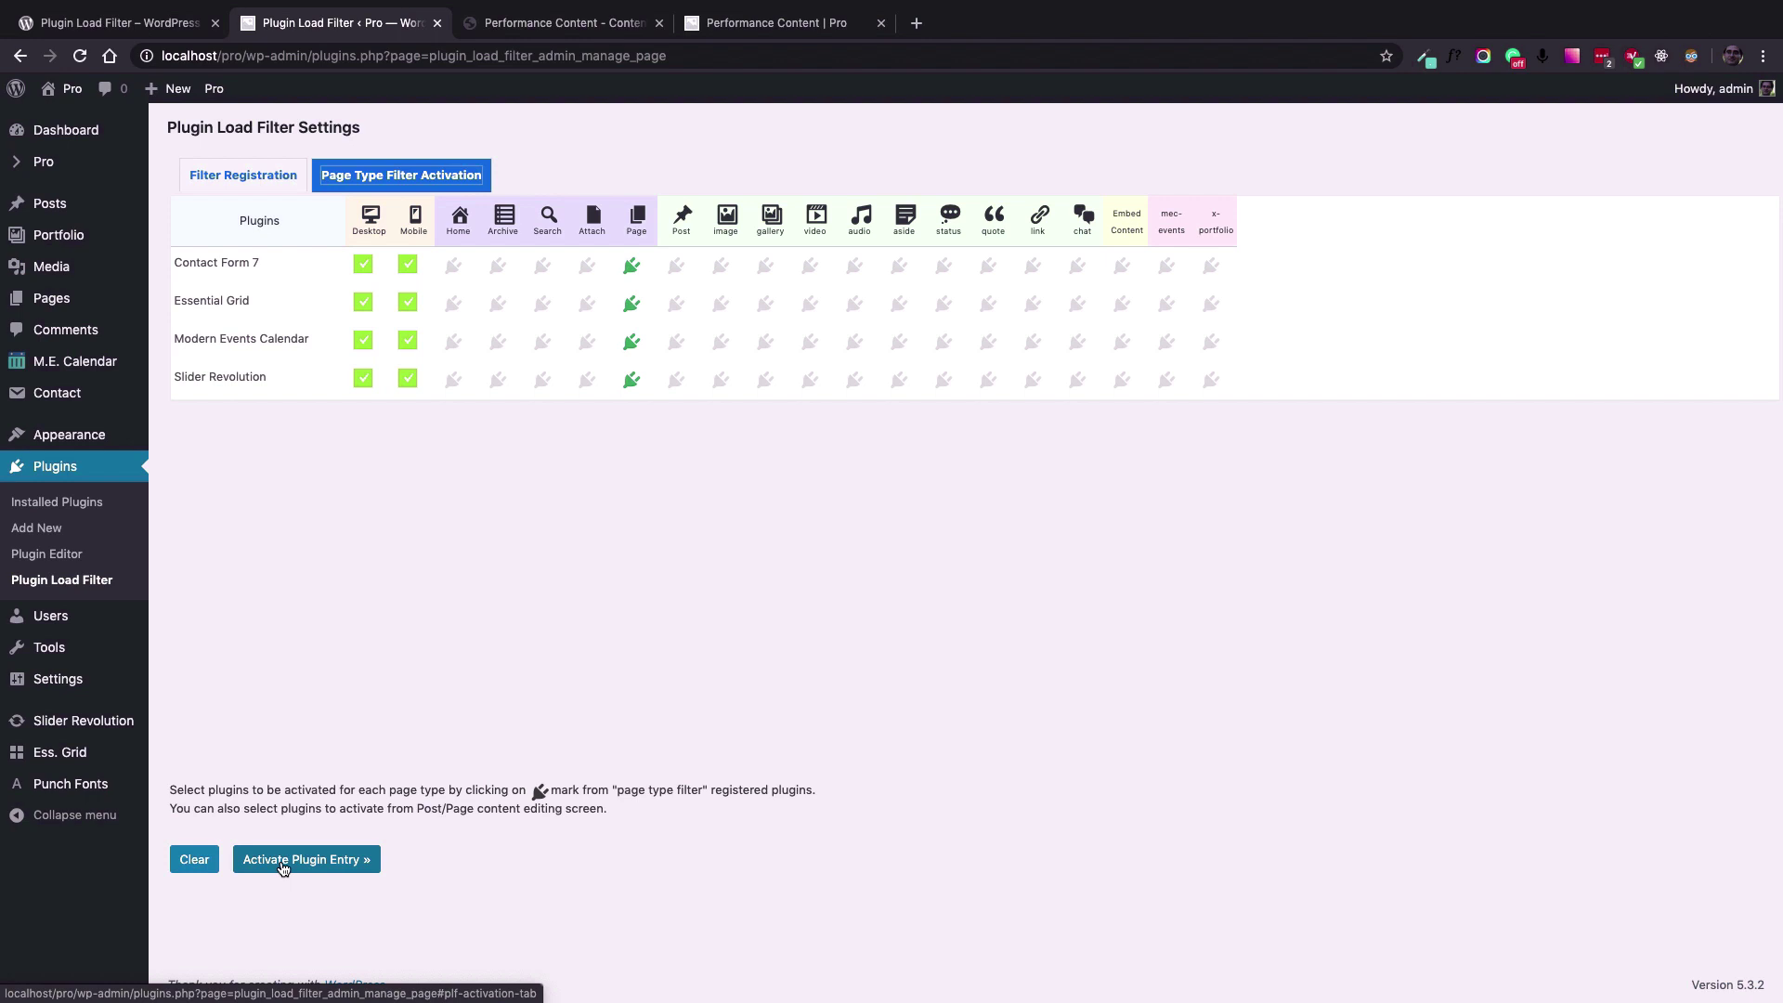
click(283, 861)
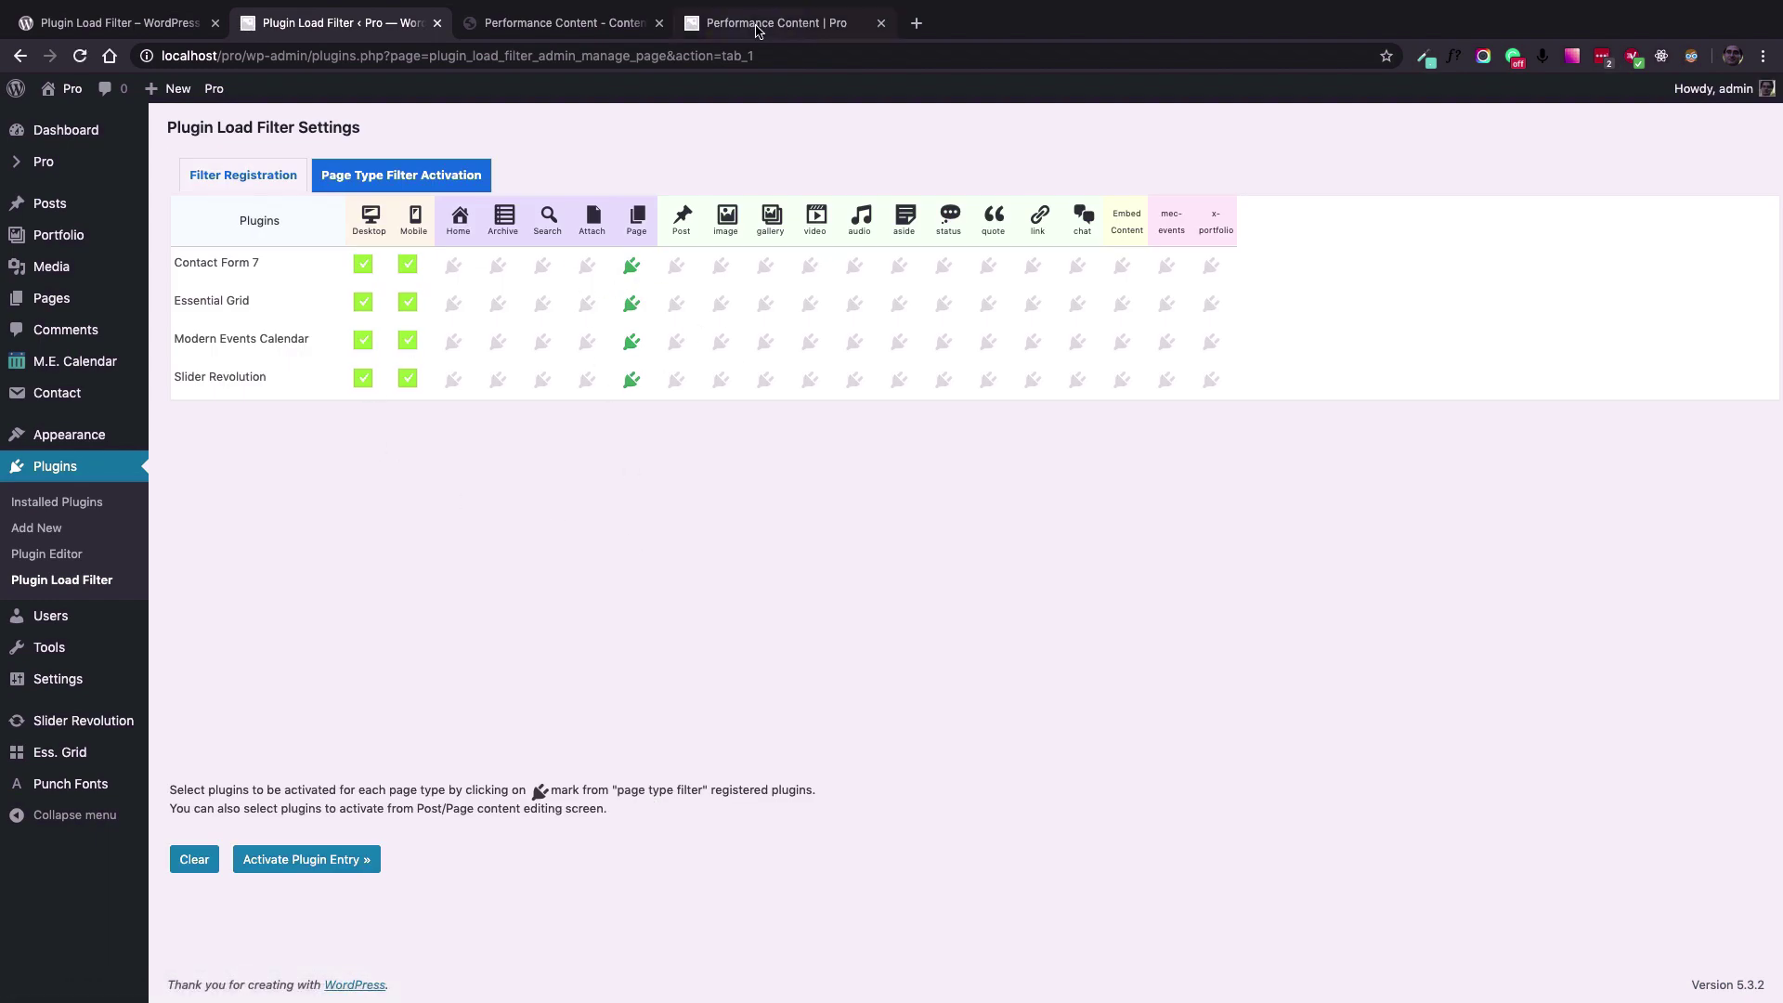
Reload Performance Content and confirm Sources' wp-content lists no plugin folders, then return to Plugin Load Filter.
click(756, 26)
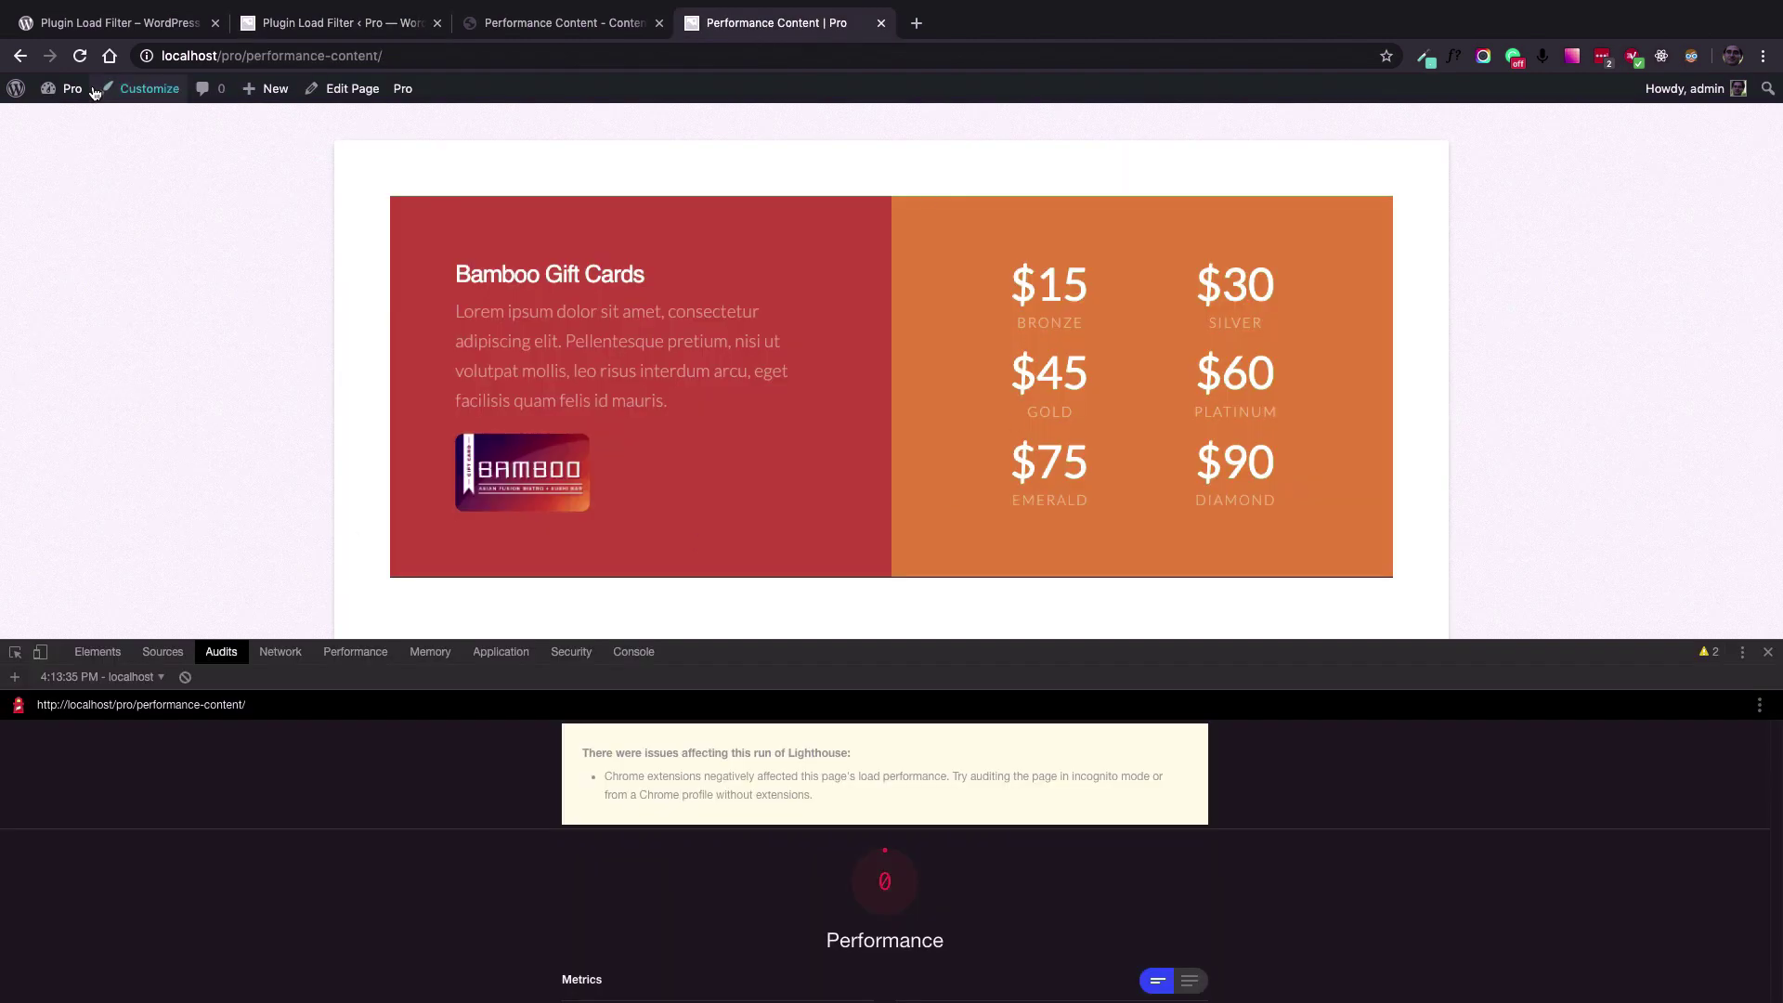
click(81, 57)
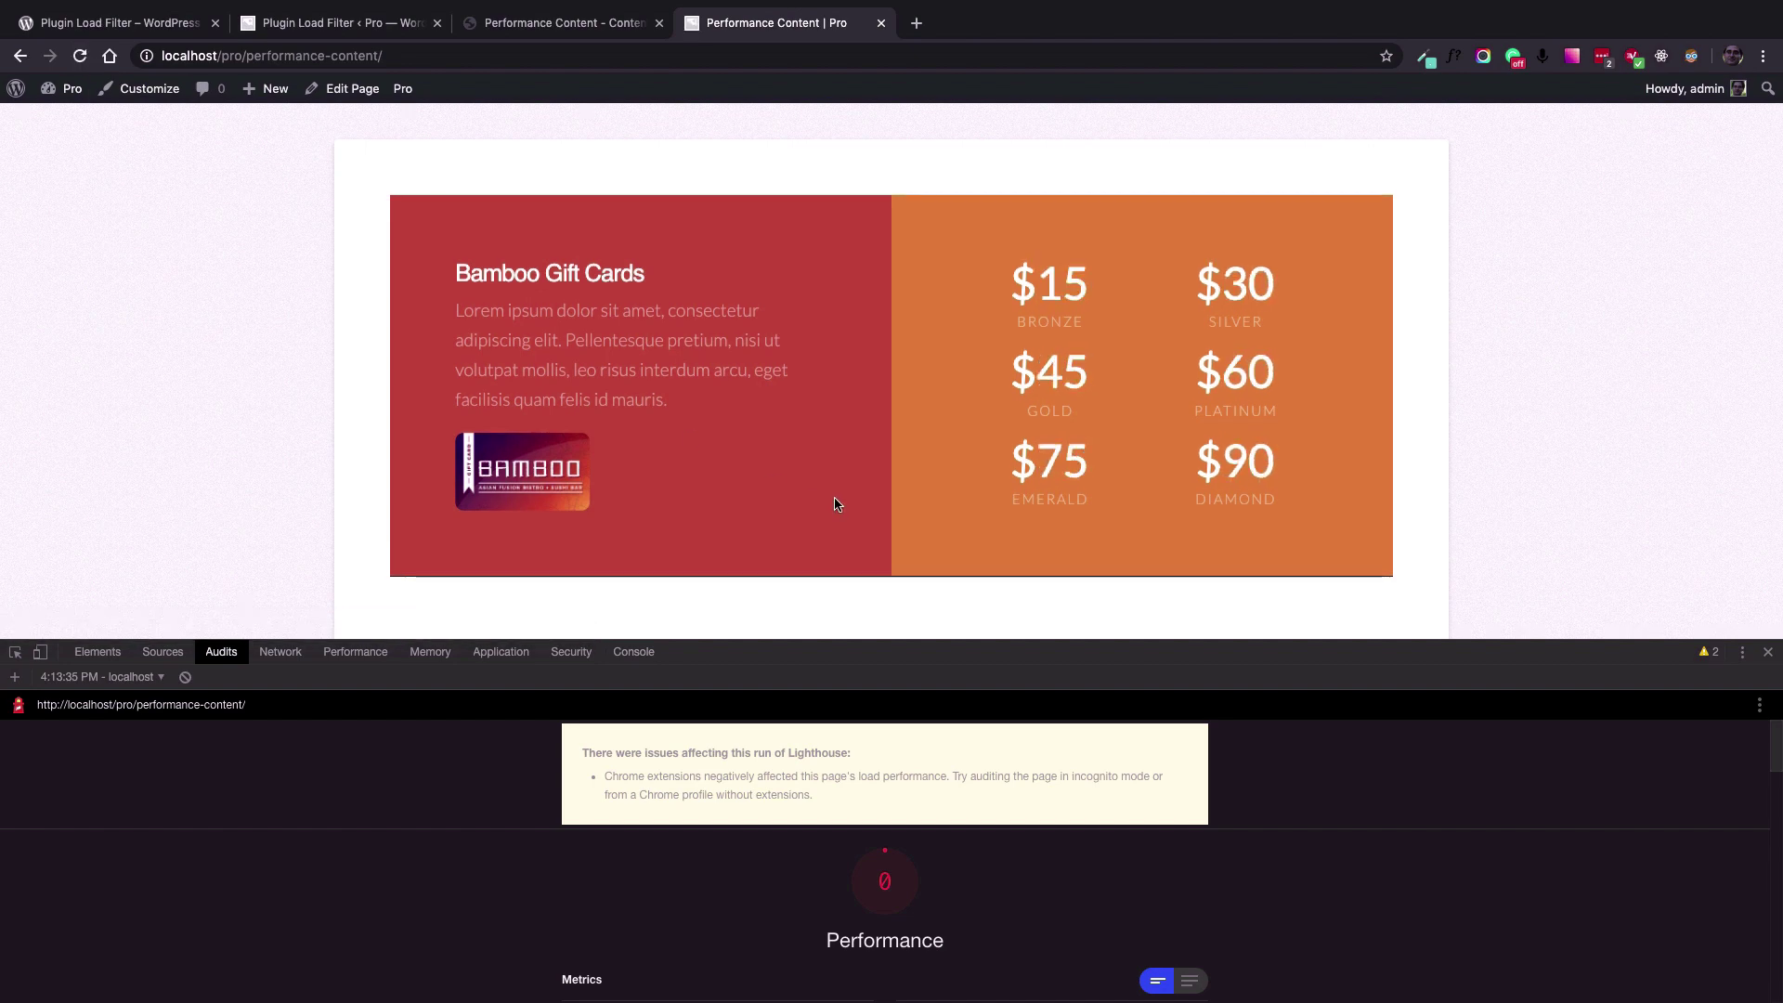
click(162, 651)
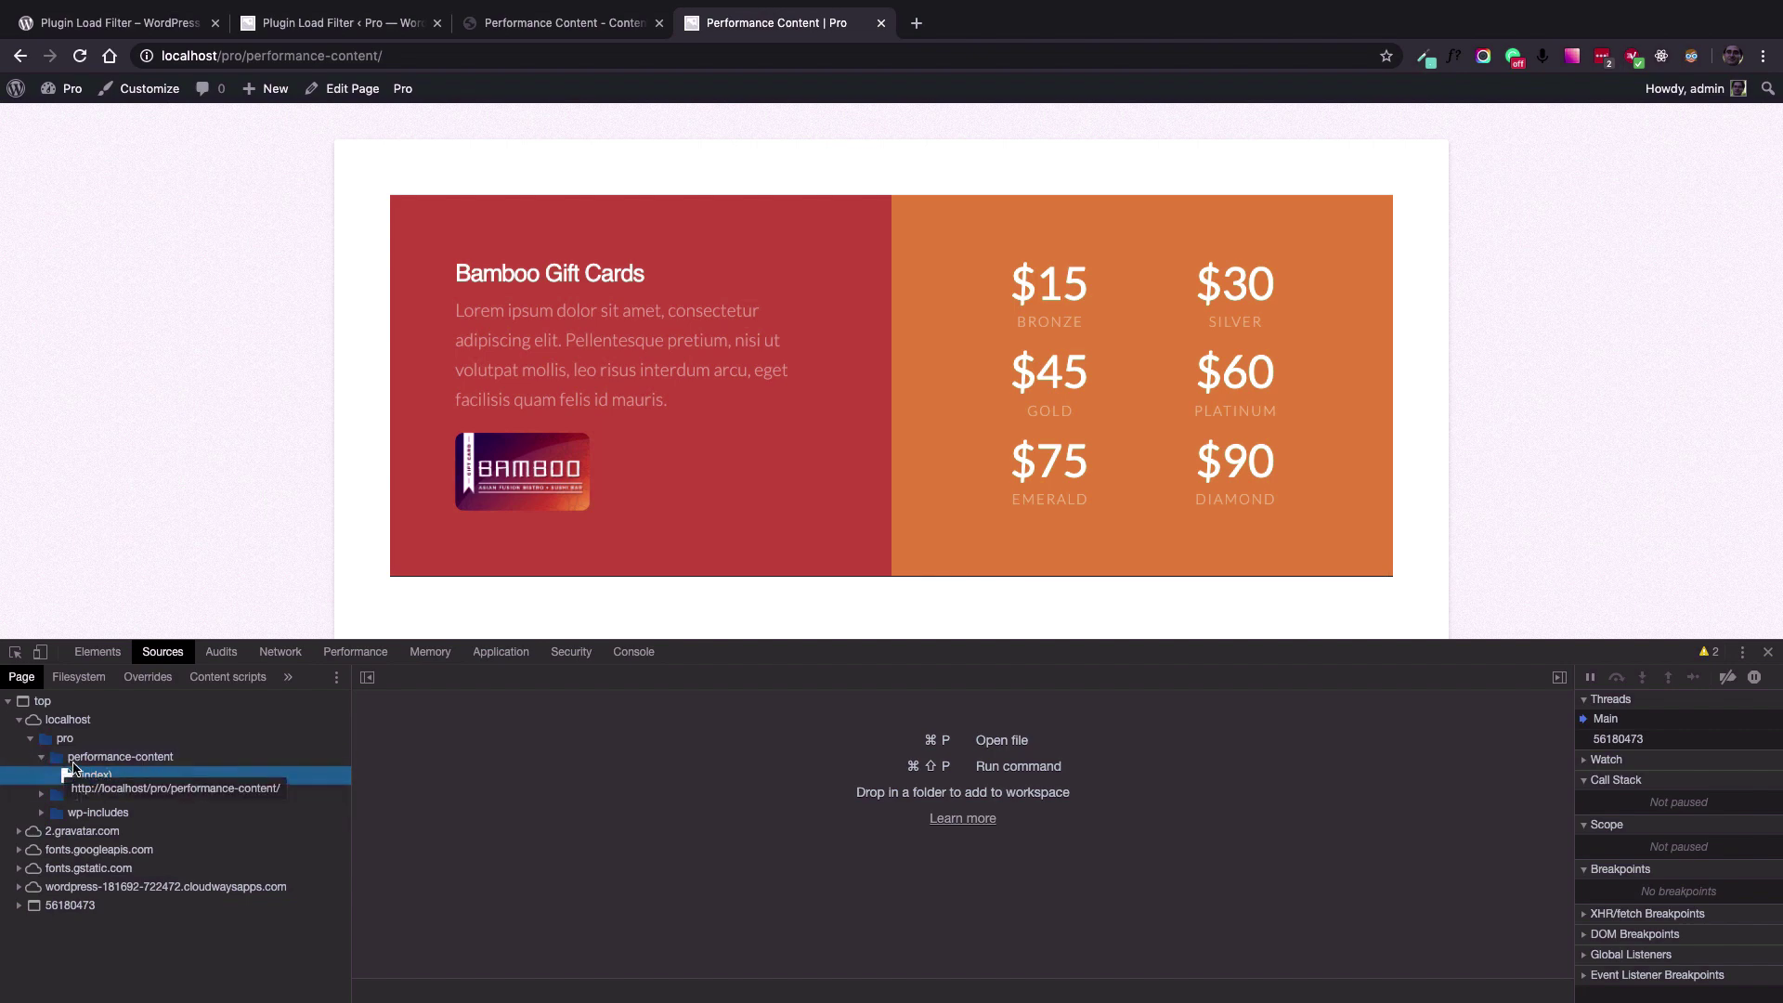
click(42, 795)
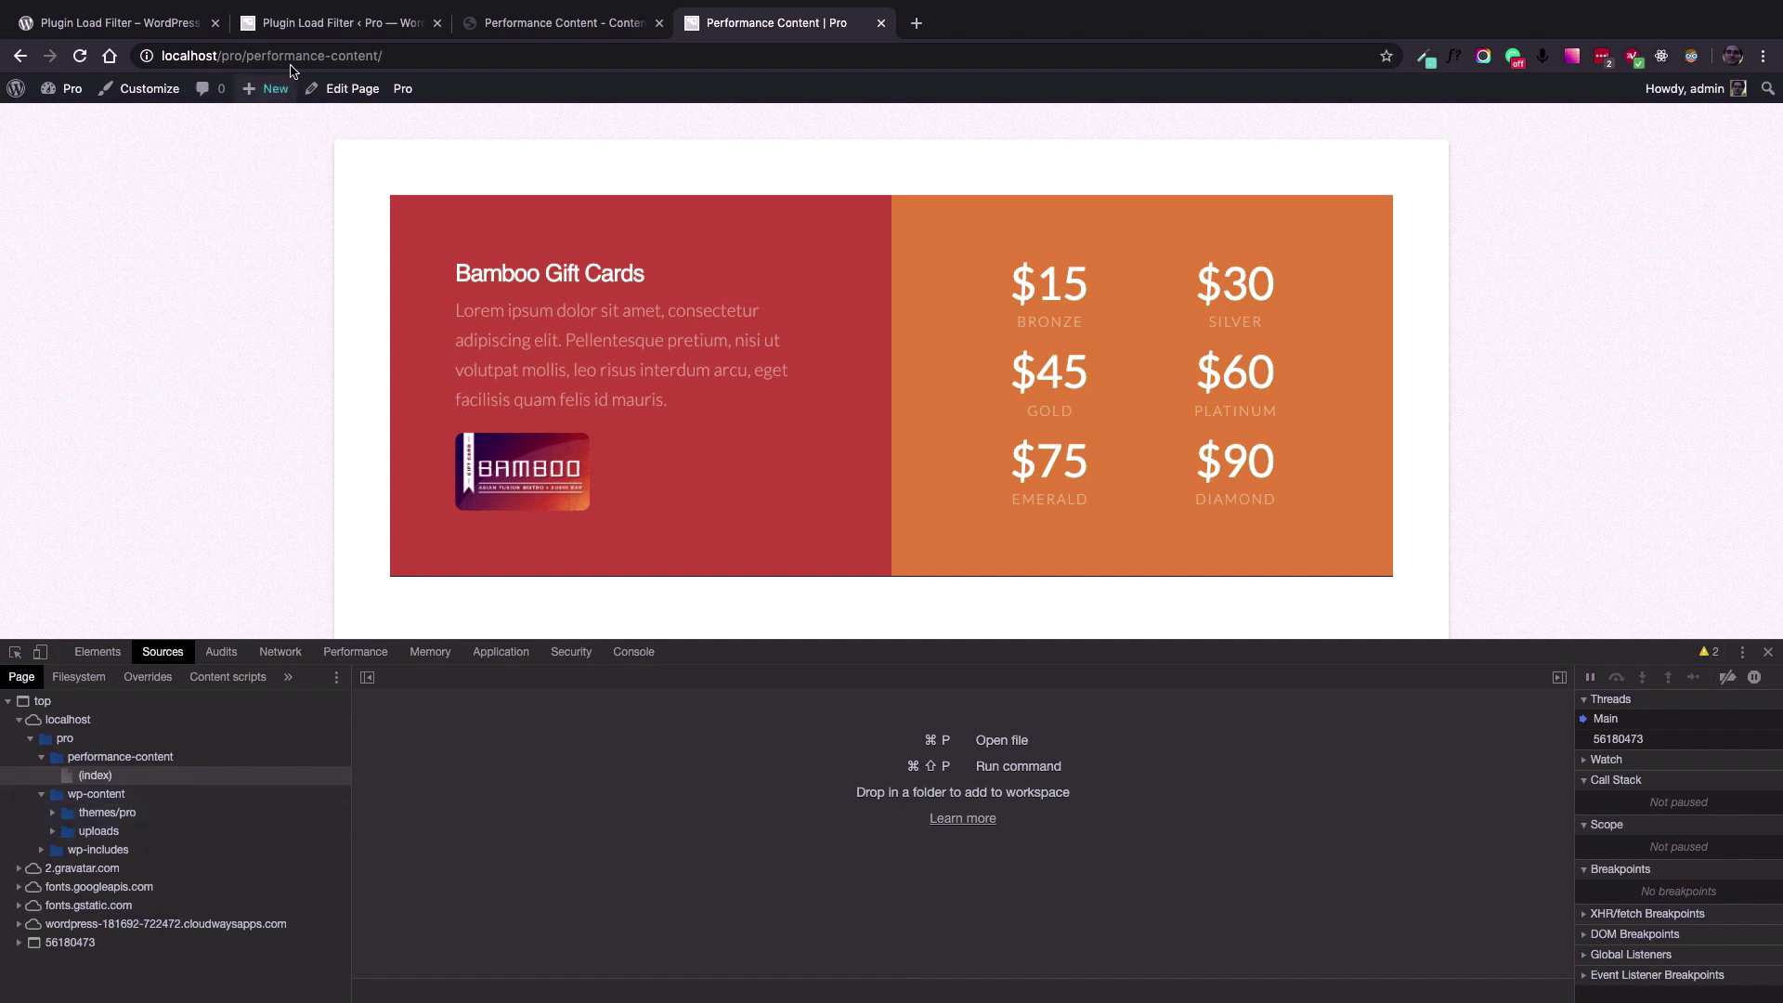
click(312, 28)
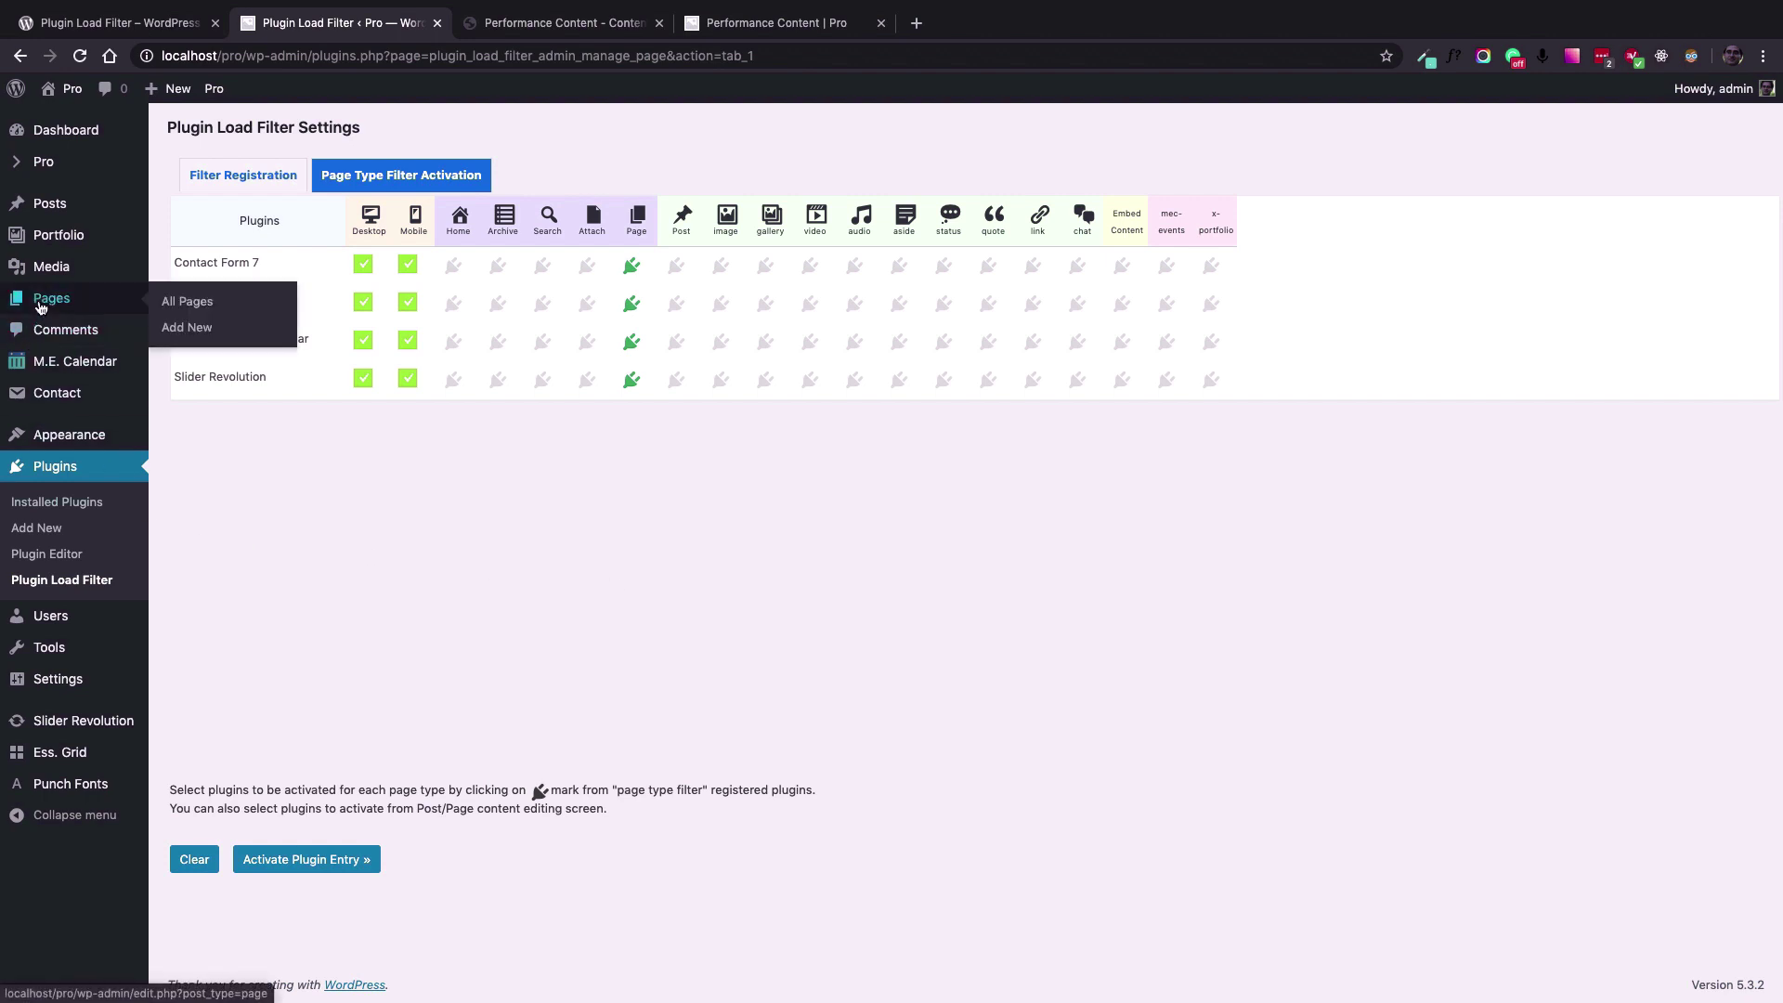
Edit Performance Content from All Pages and show its Document settings with Page Filter Plugin.
click(41, 306)
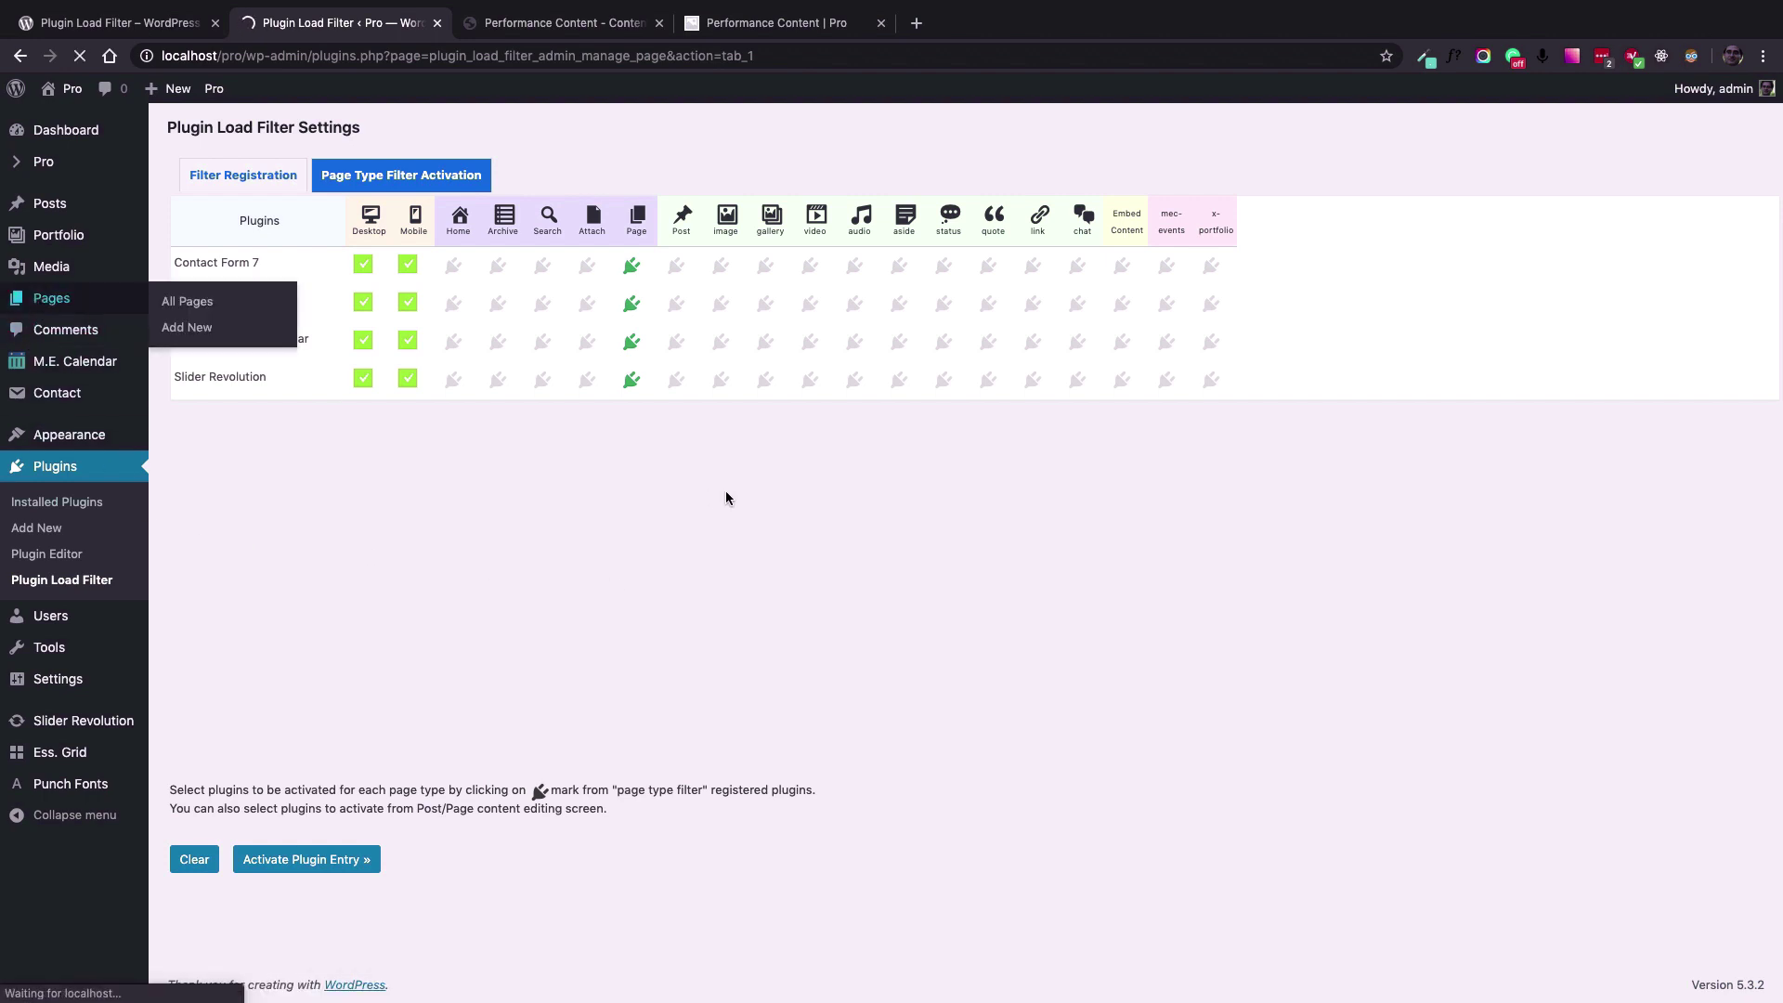
scroll(628, 266, down, 15)
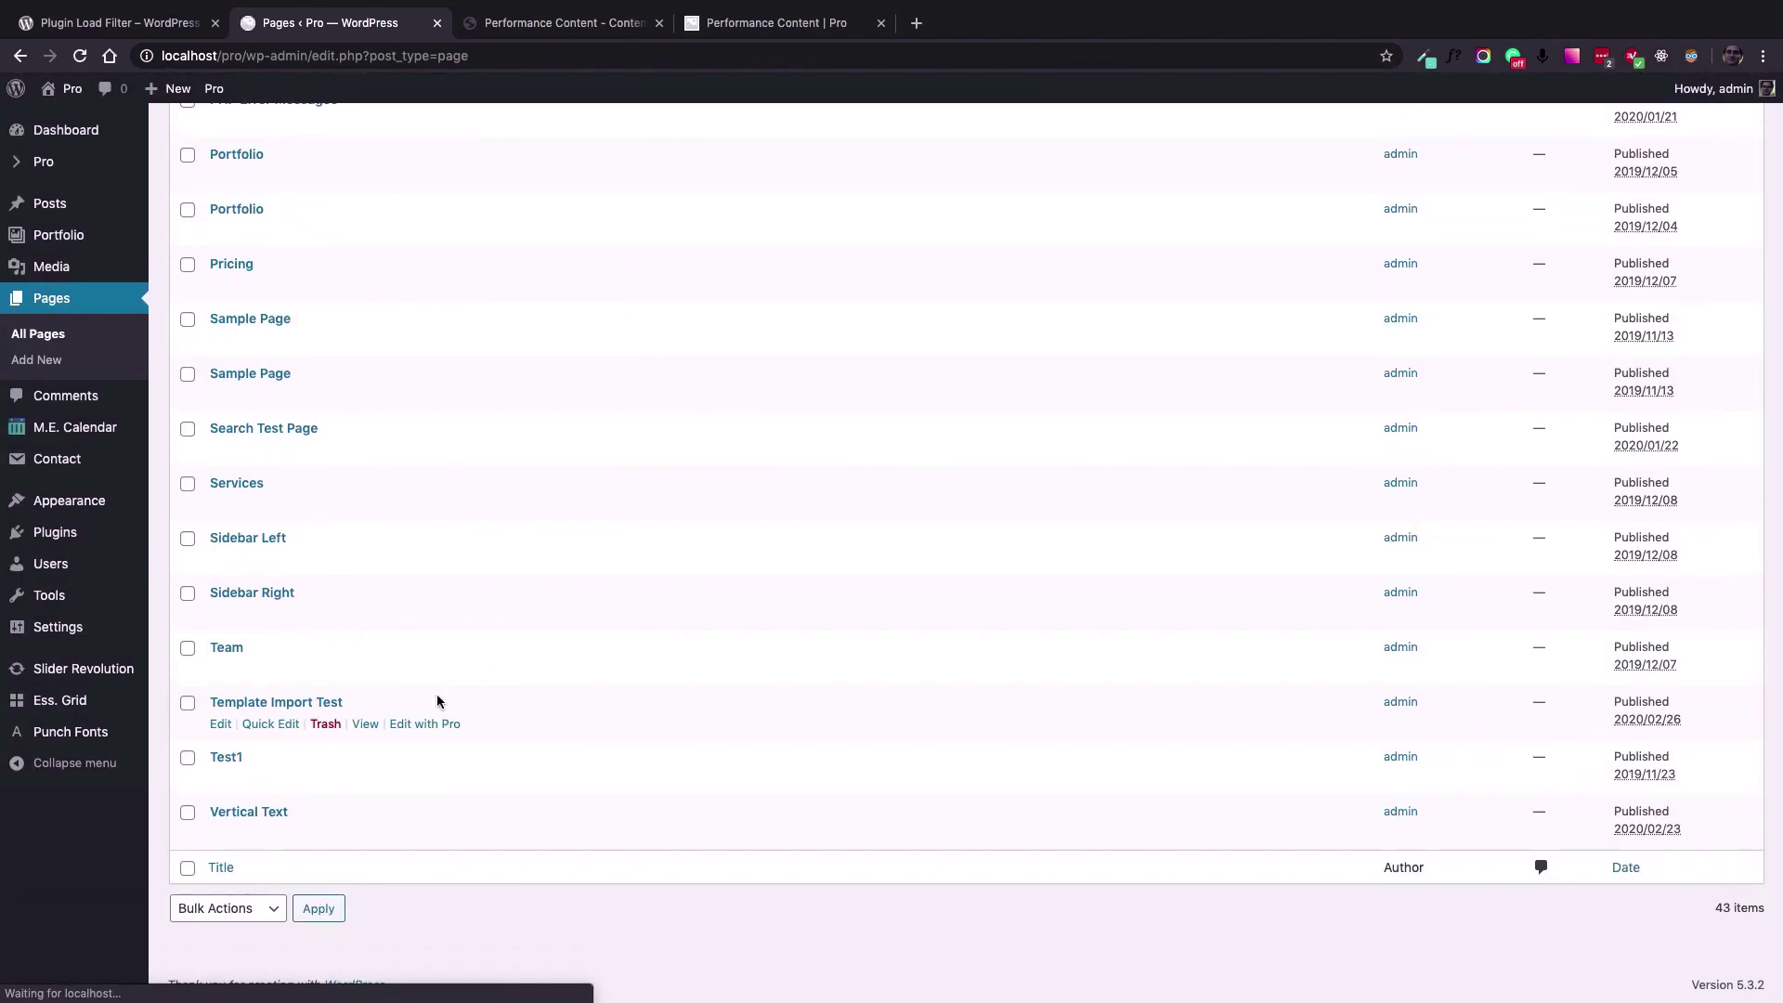
scroll(437, 701, up, 5)
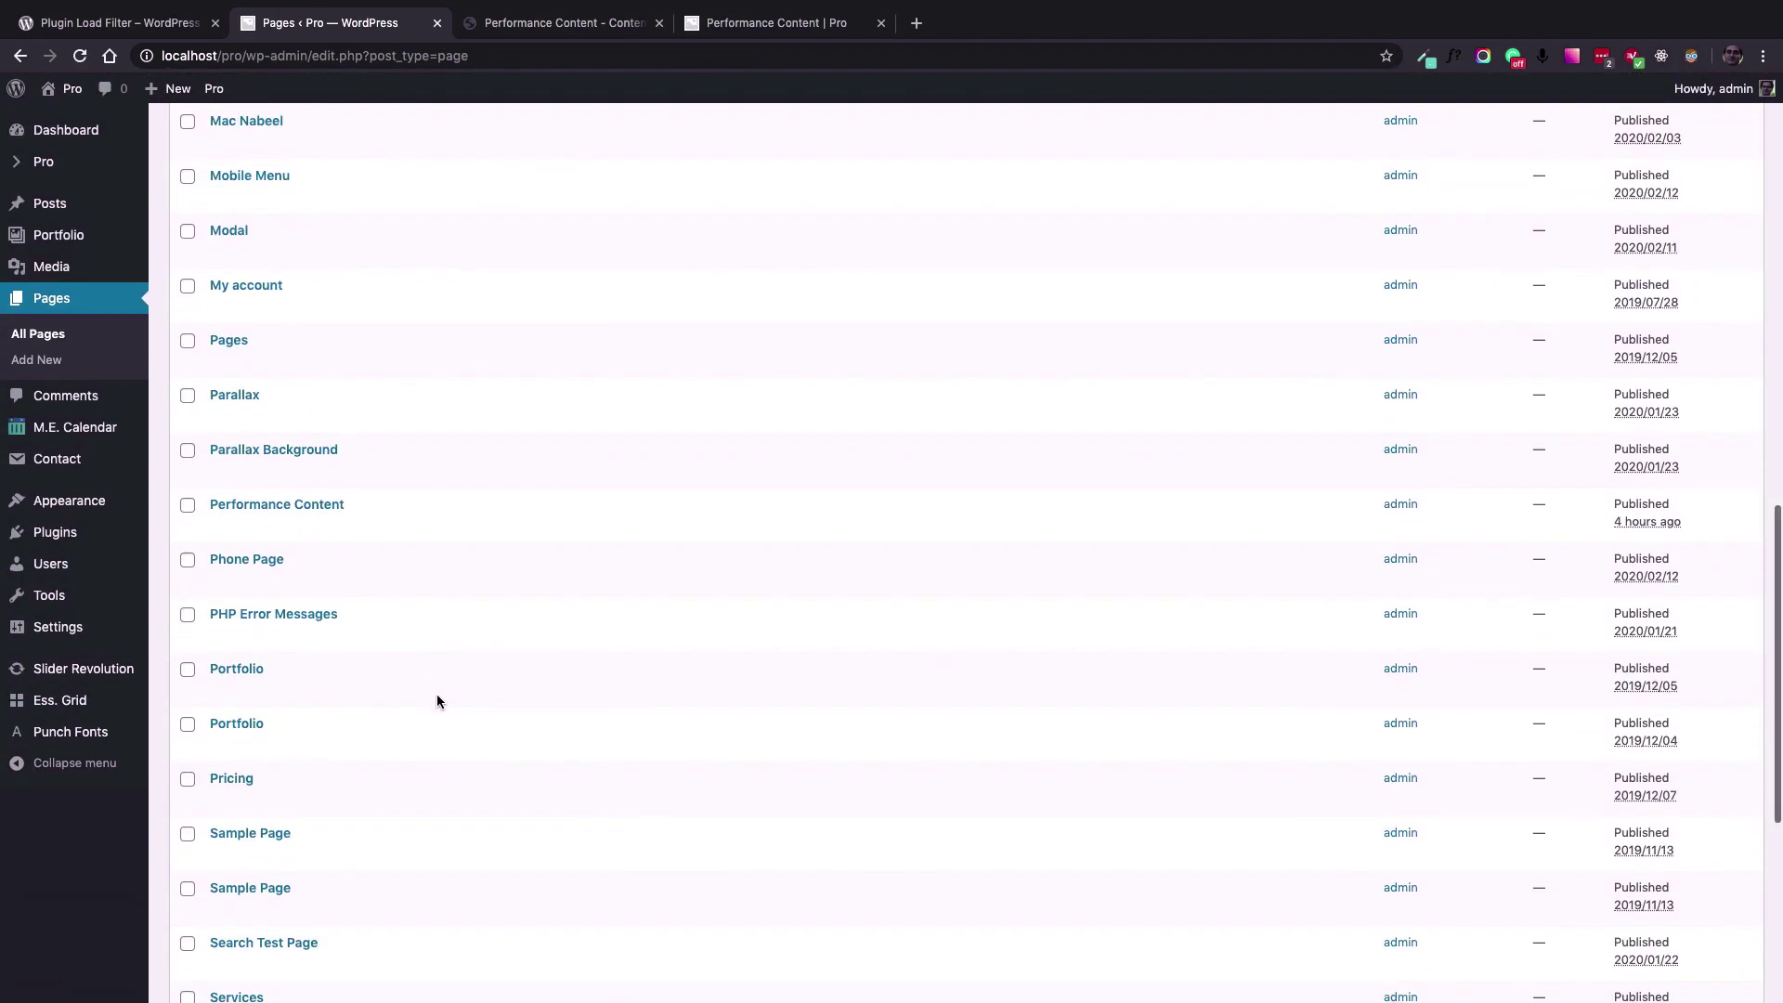
click(306, 504)
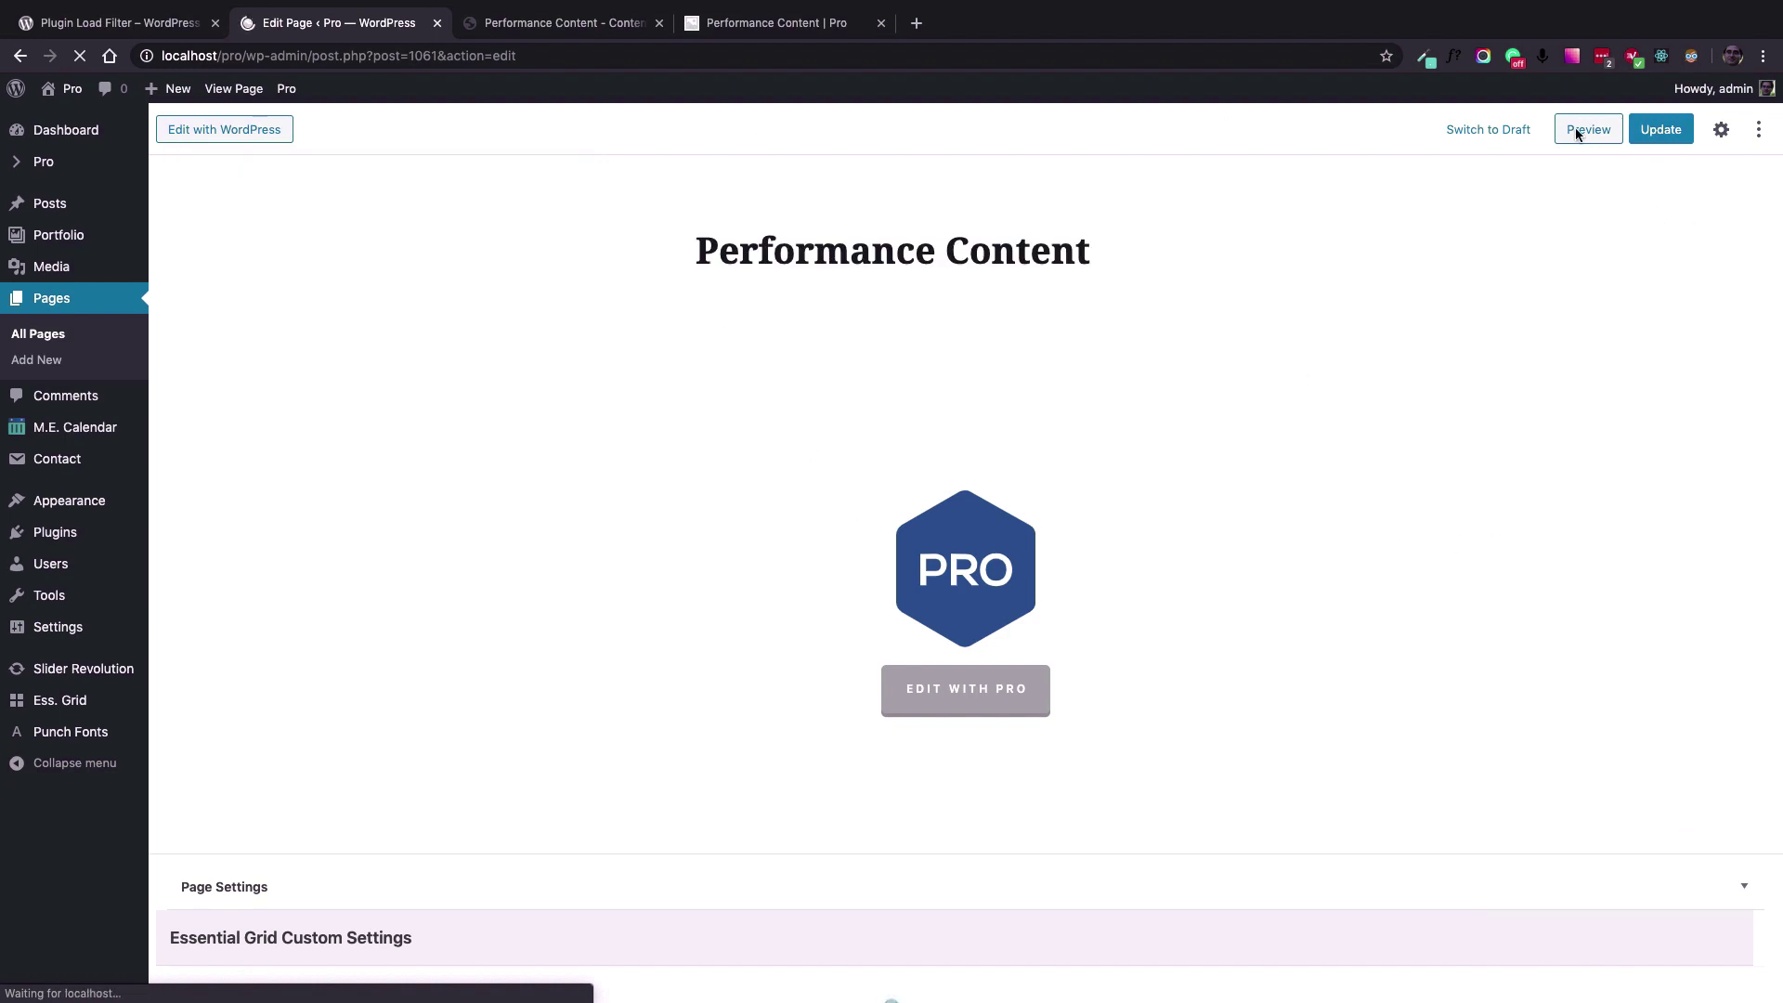
click(1718, 136)
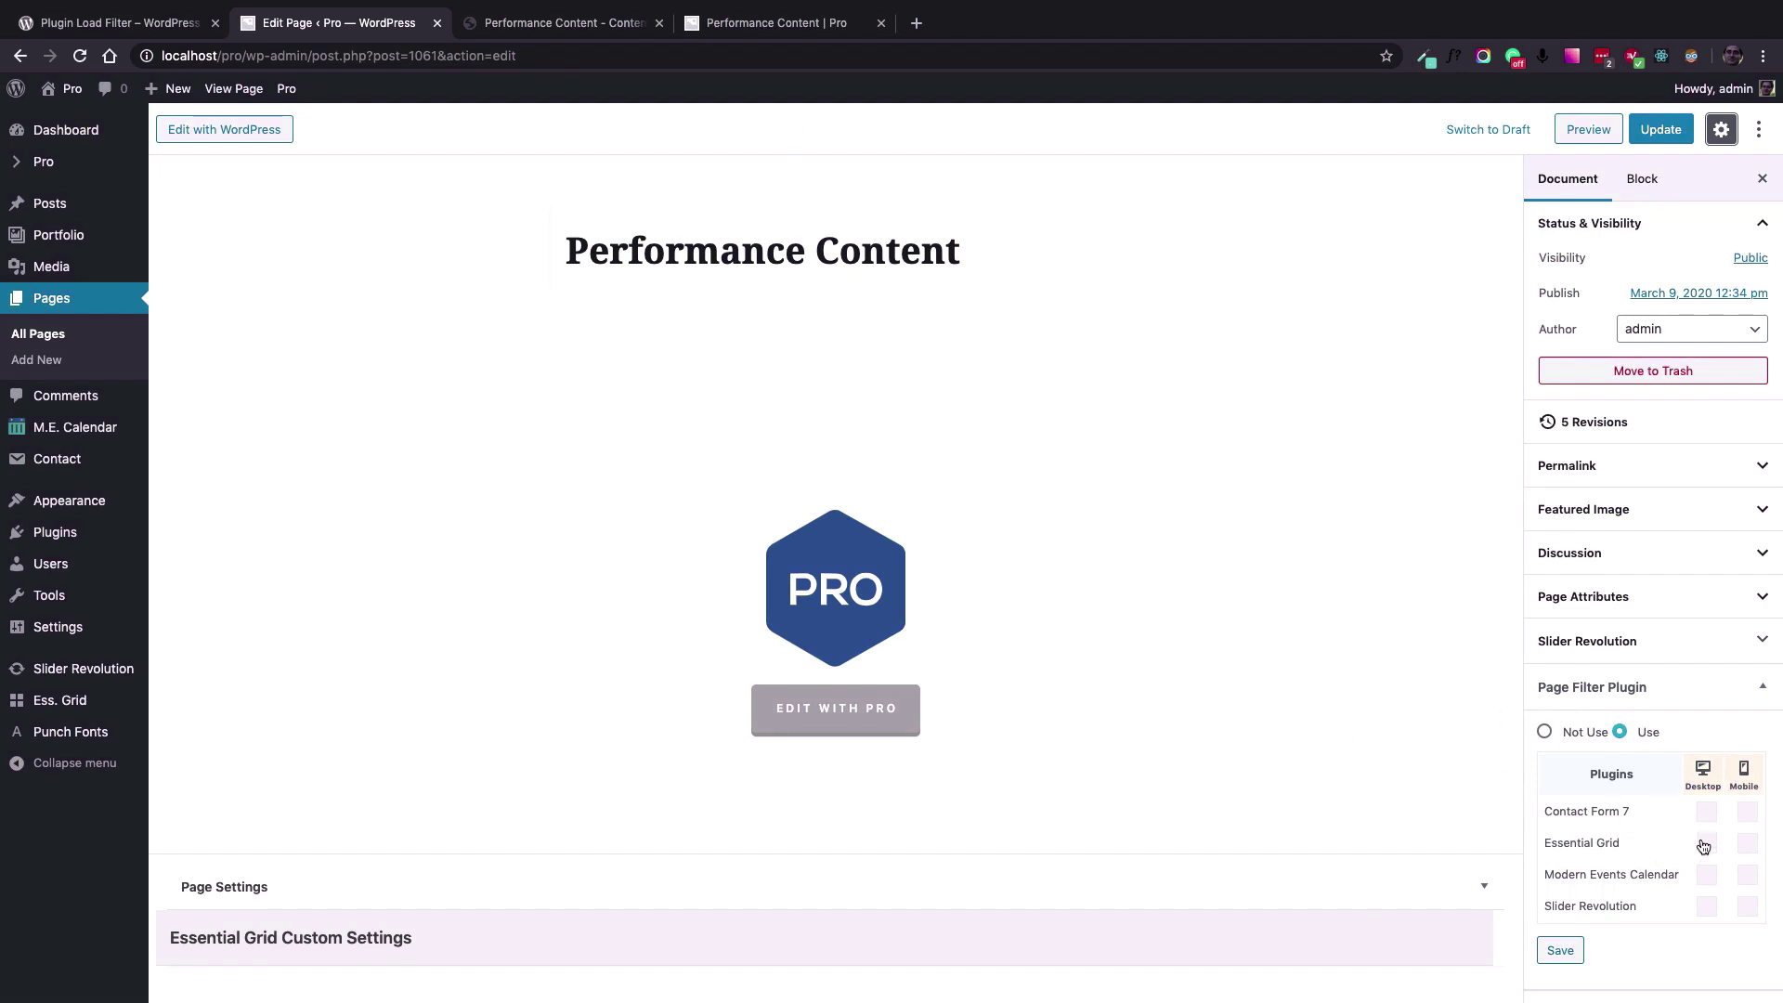
Enable Contact Form 7 on desktop for the Performance Content page, then save and update the page.
click(1706, 812)
click(1559, 952)
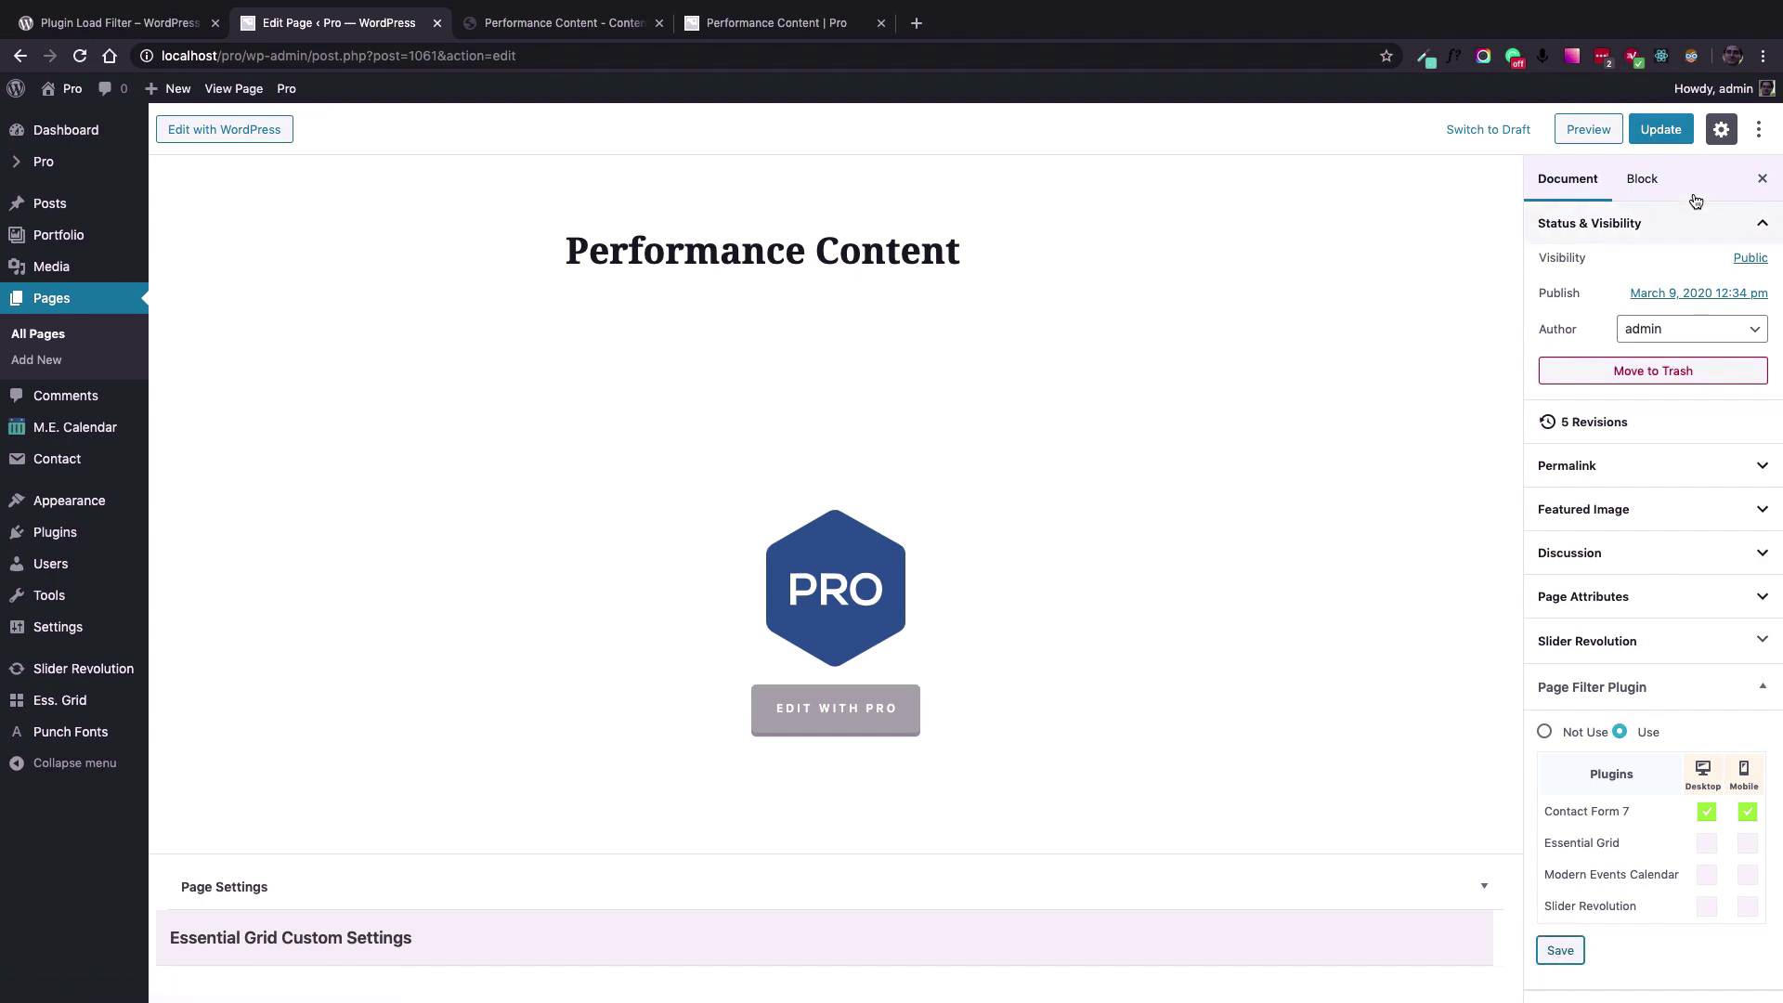
click(1662, 130)
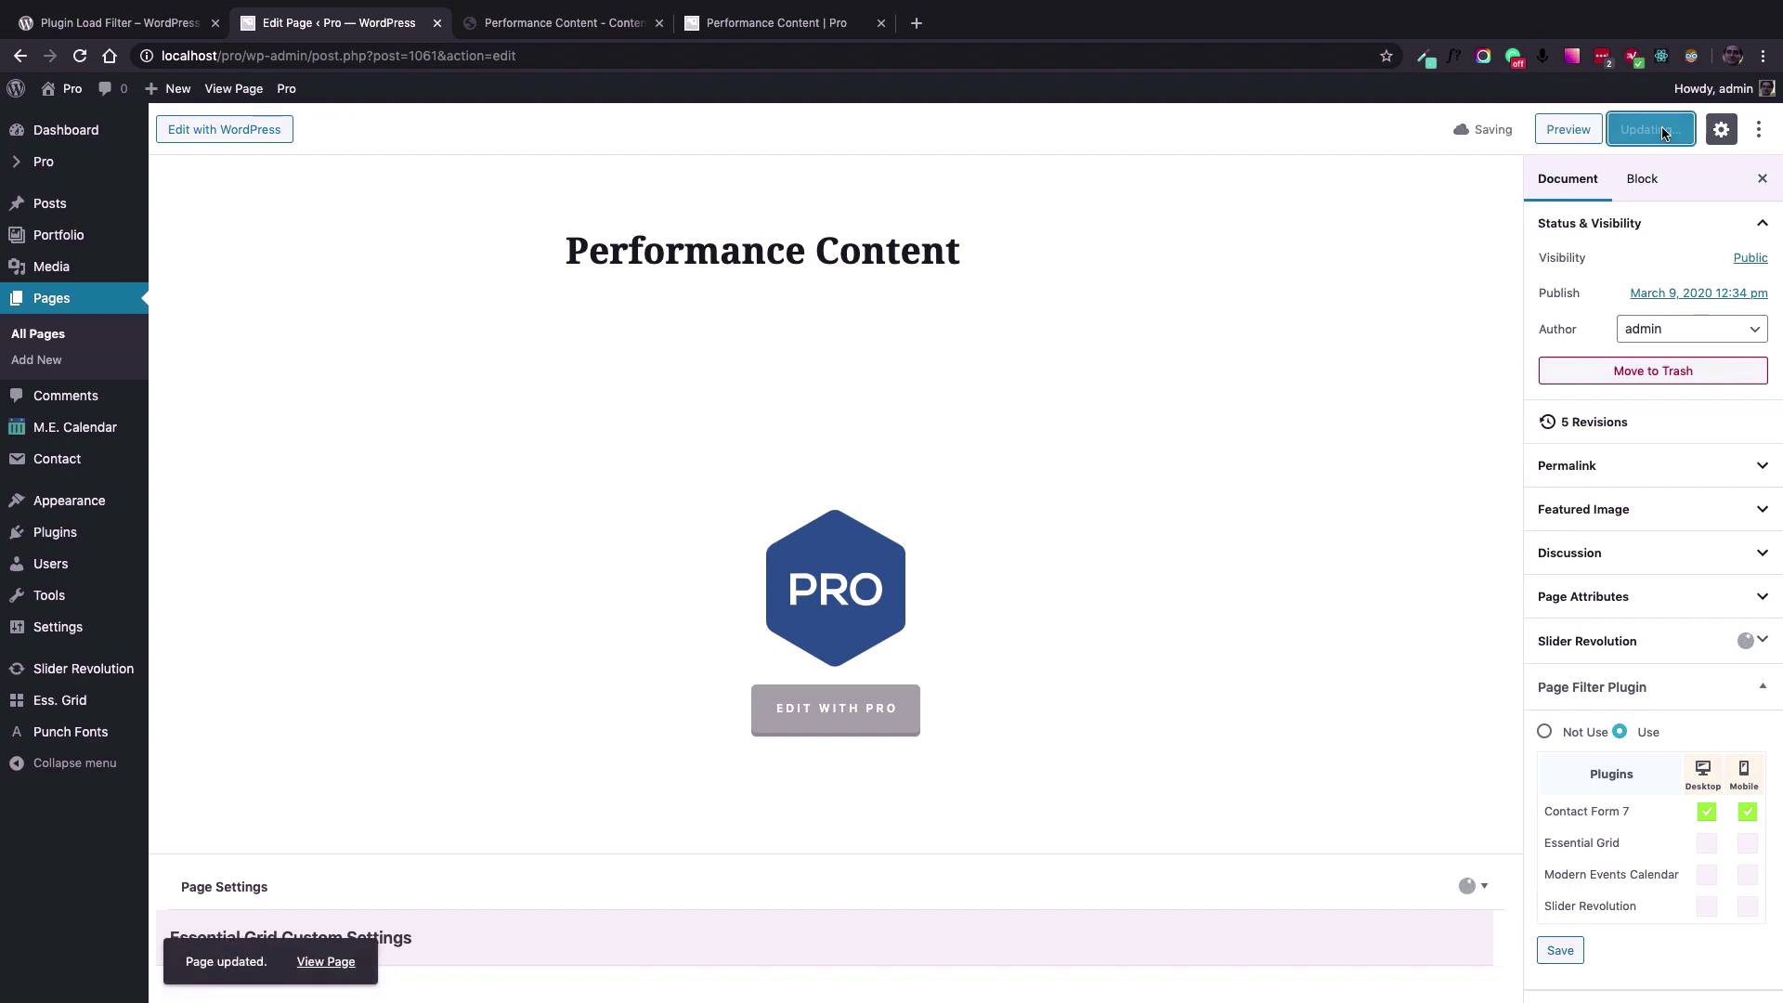
Reload the live page and find contact-form-7/includes/js/scripts.js still loading under wp-content in Sources.
click(790, 23)
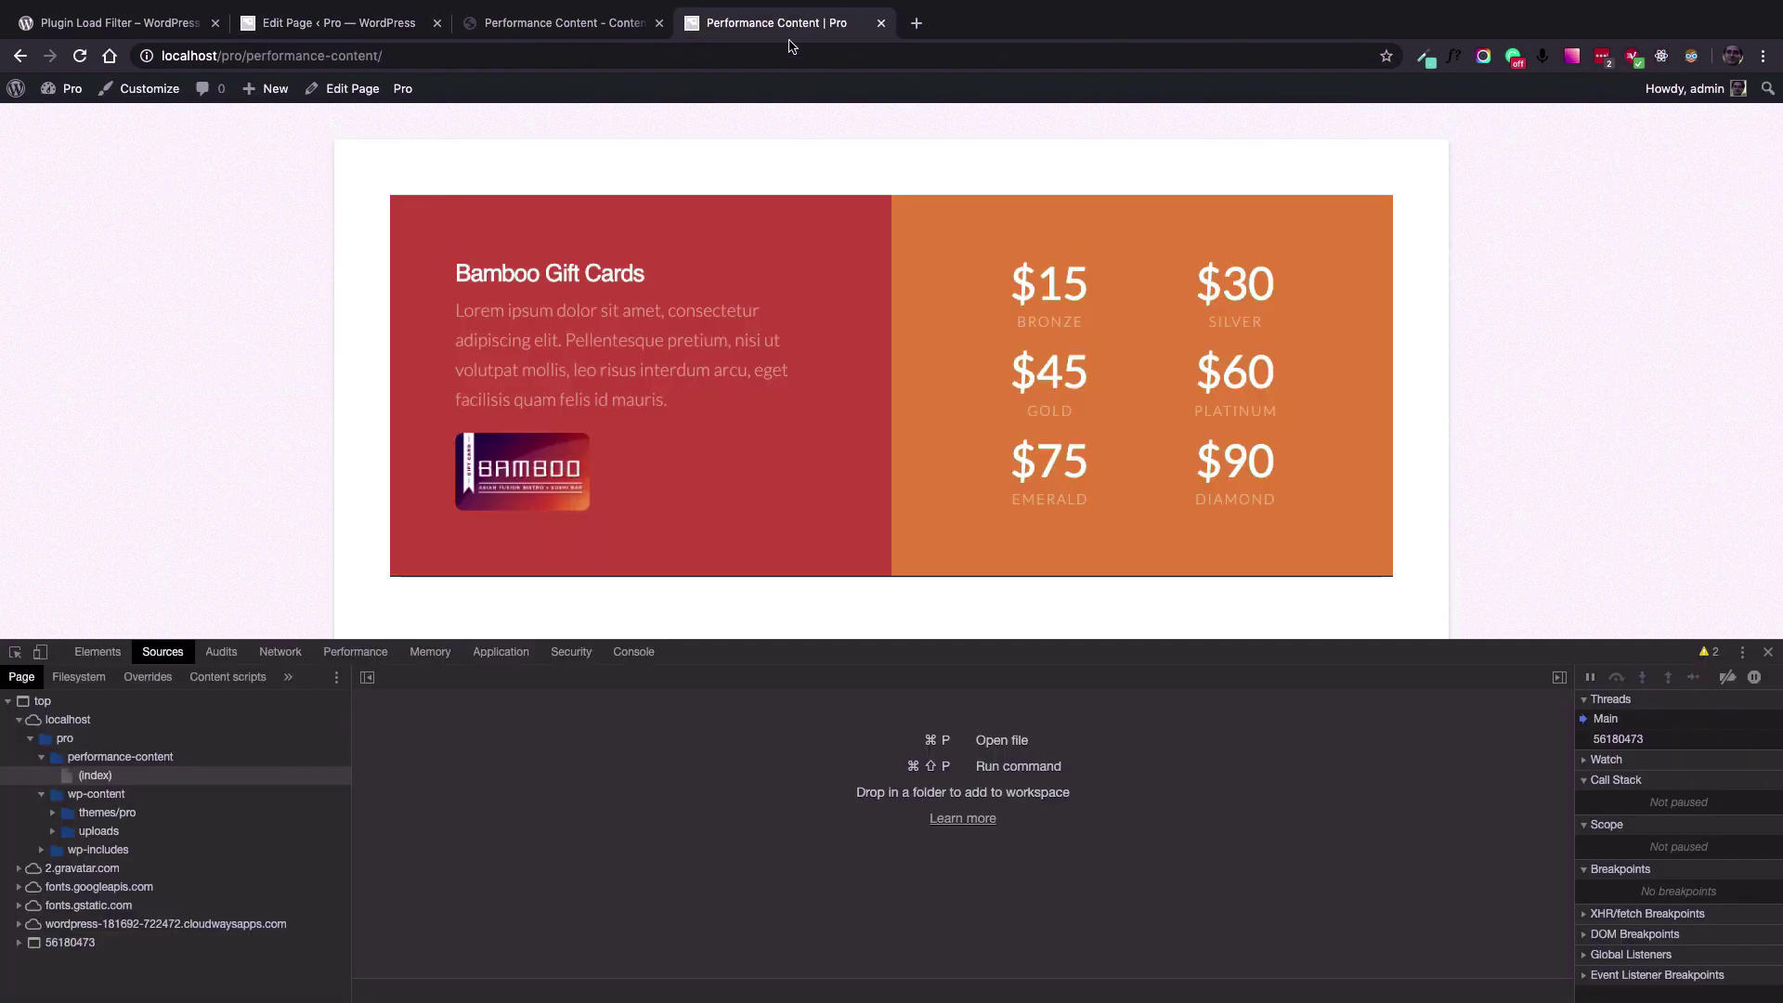
click(81, 56)
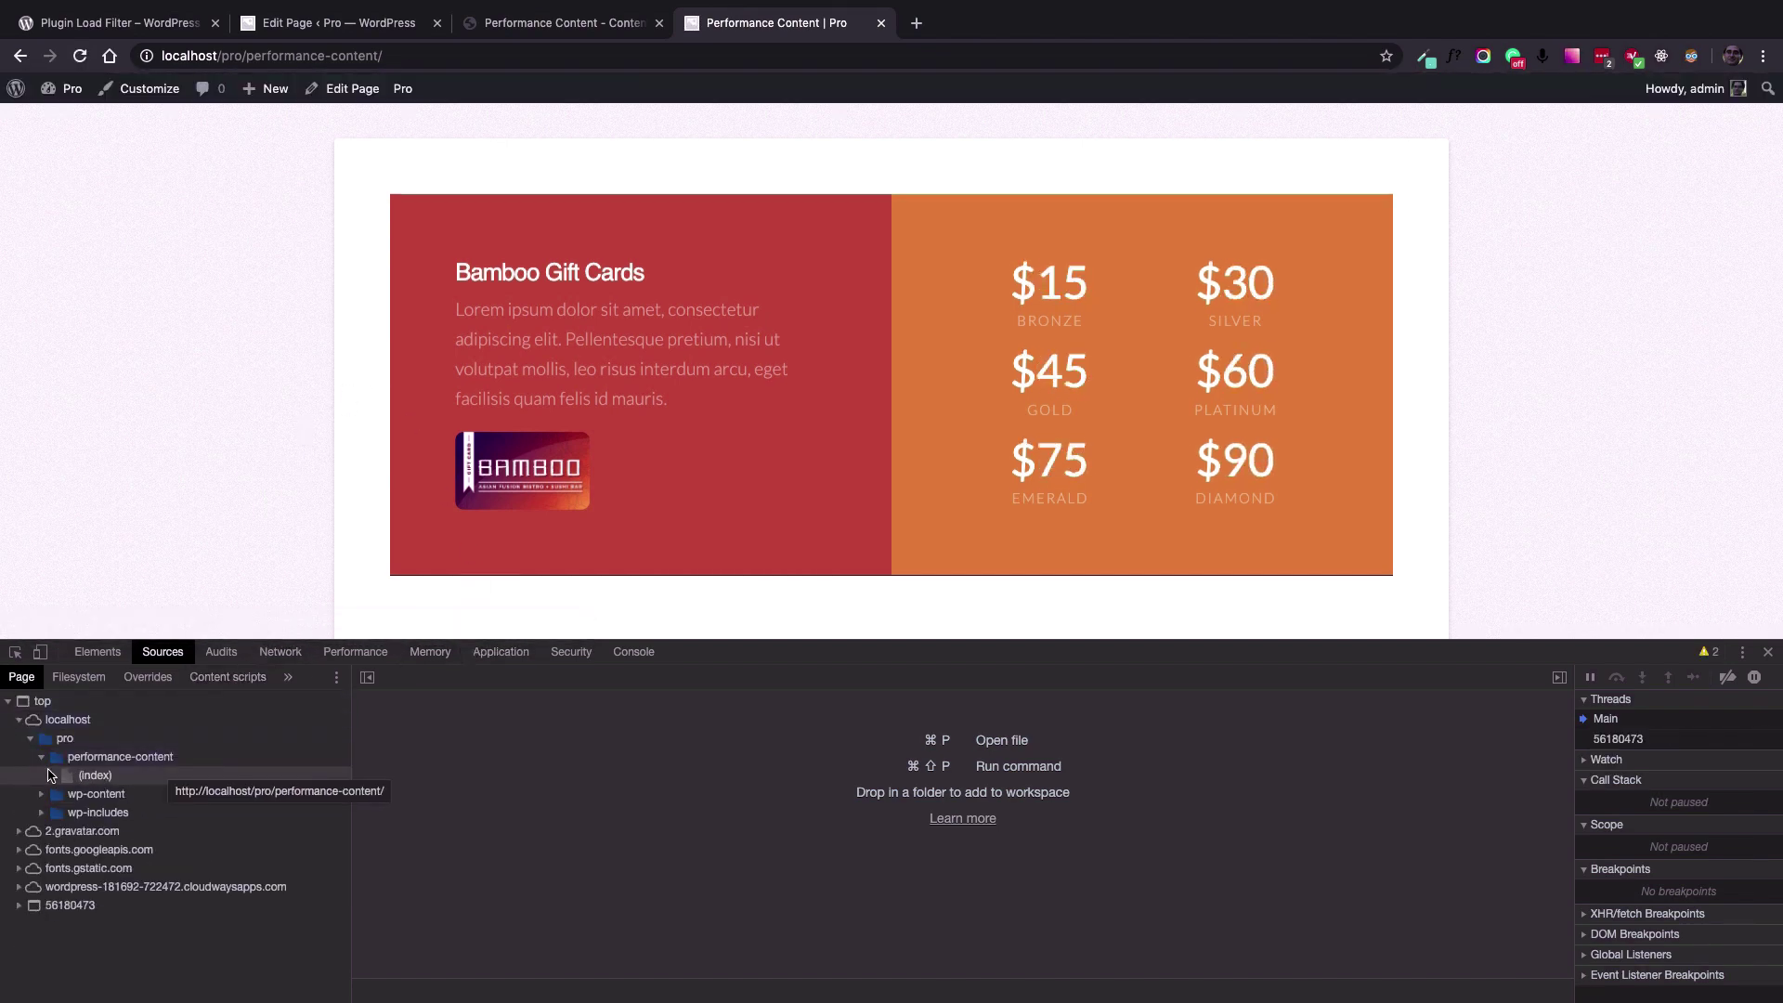
click(41, 795)
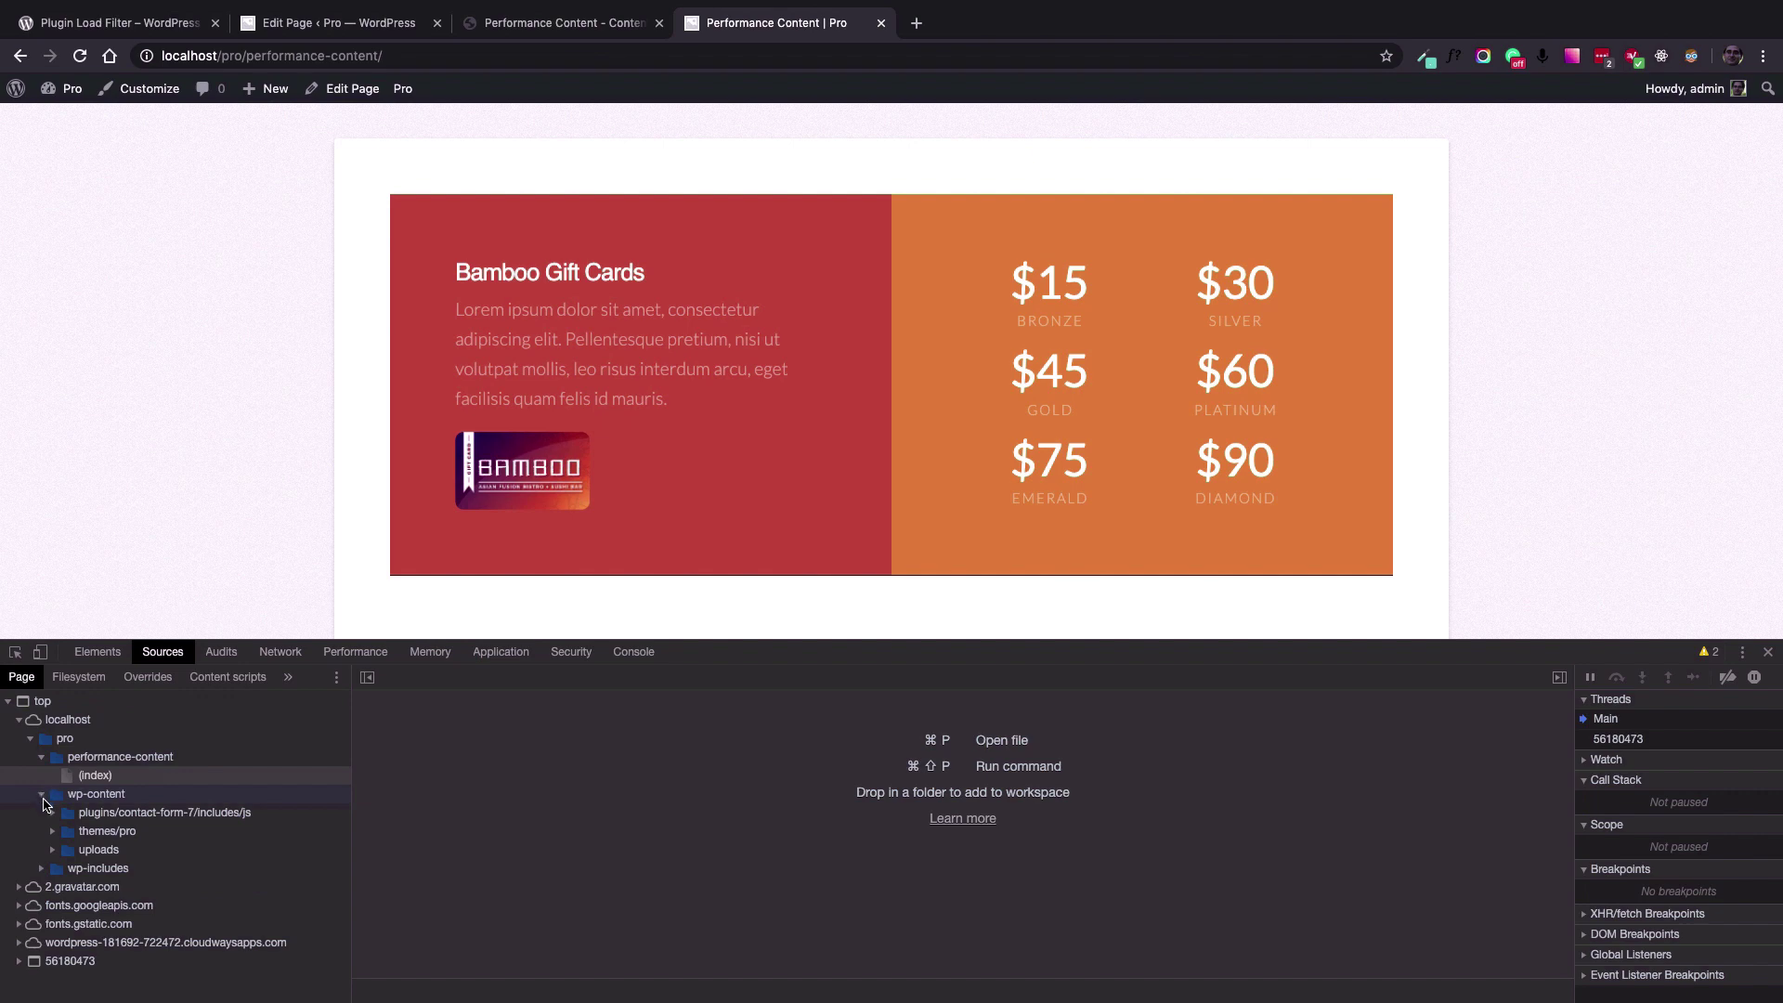
click(55, 815)
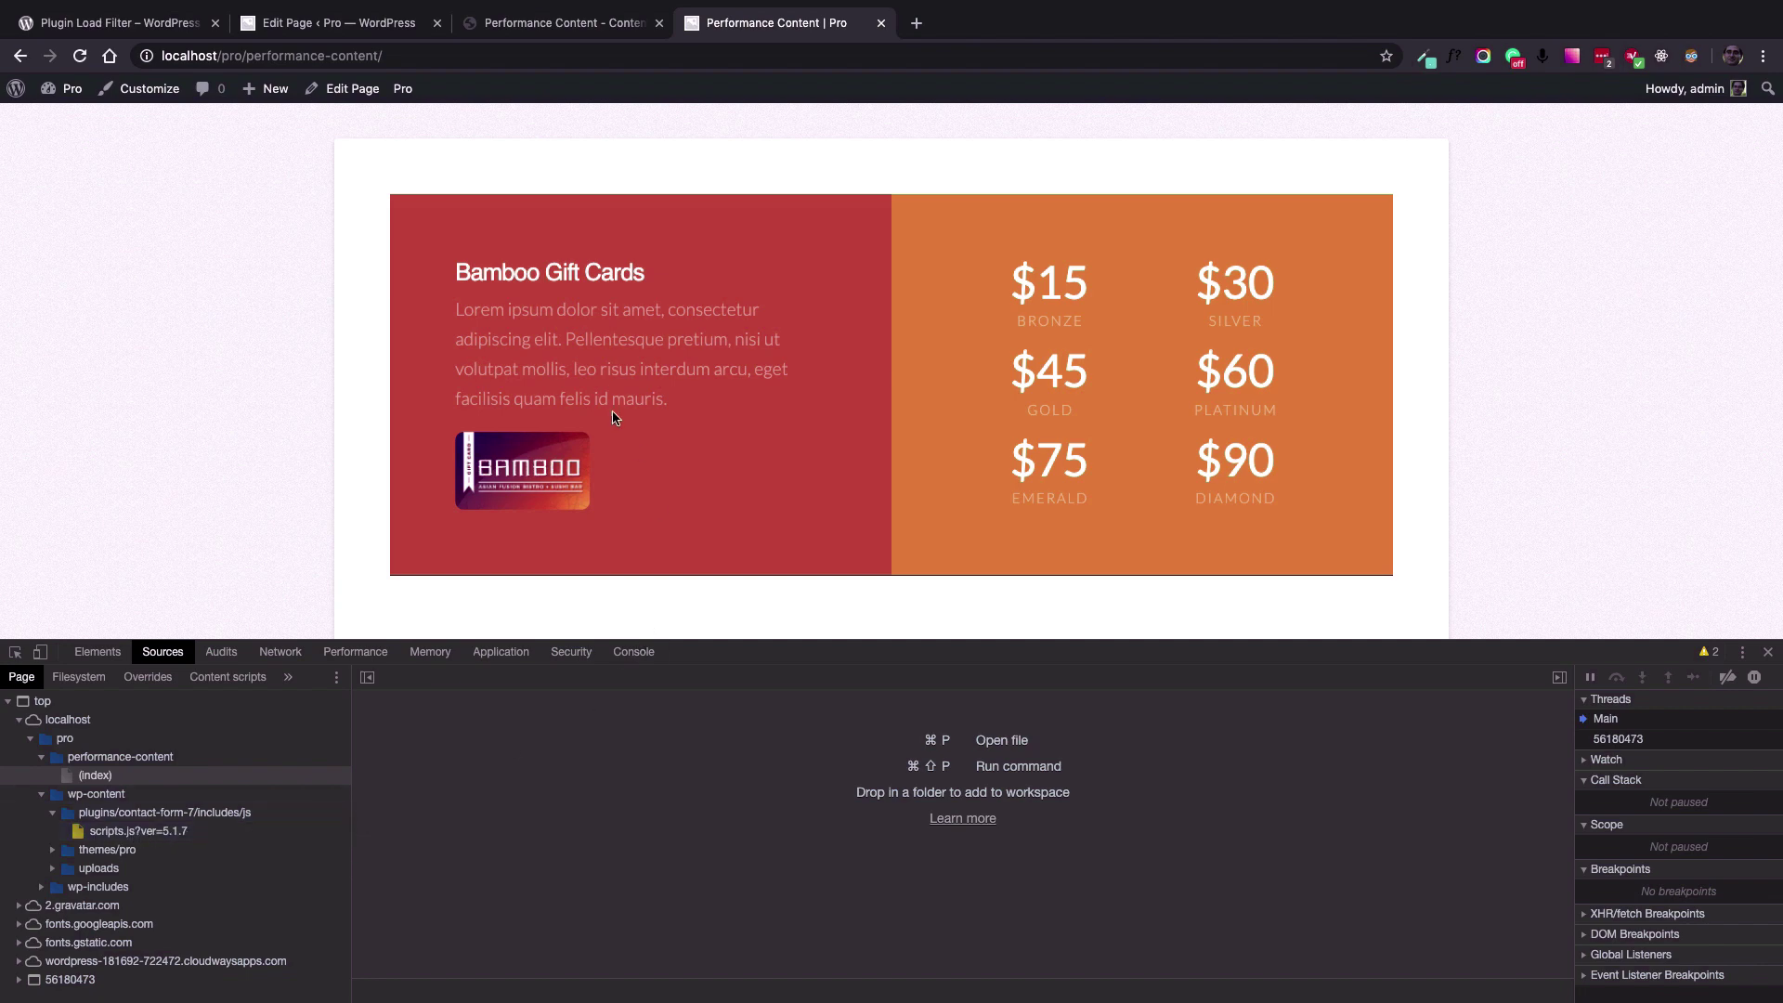
scroll(610, 397, down, 10)
scroll(610, 397, up, 5)
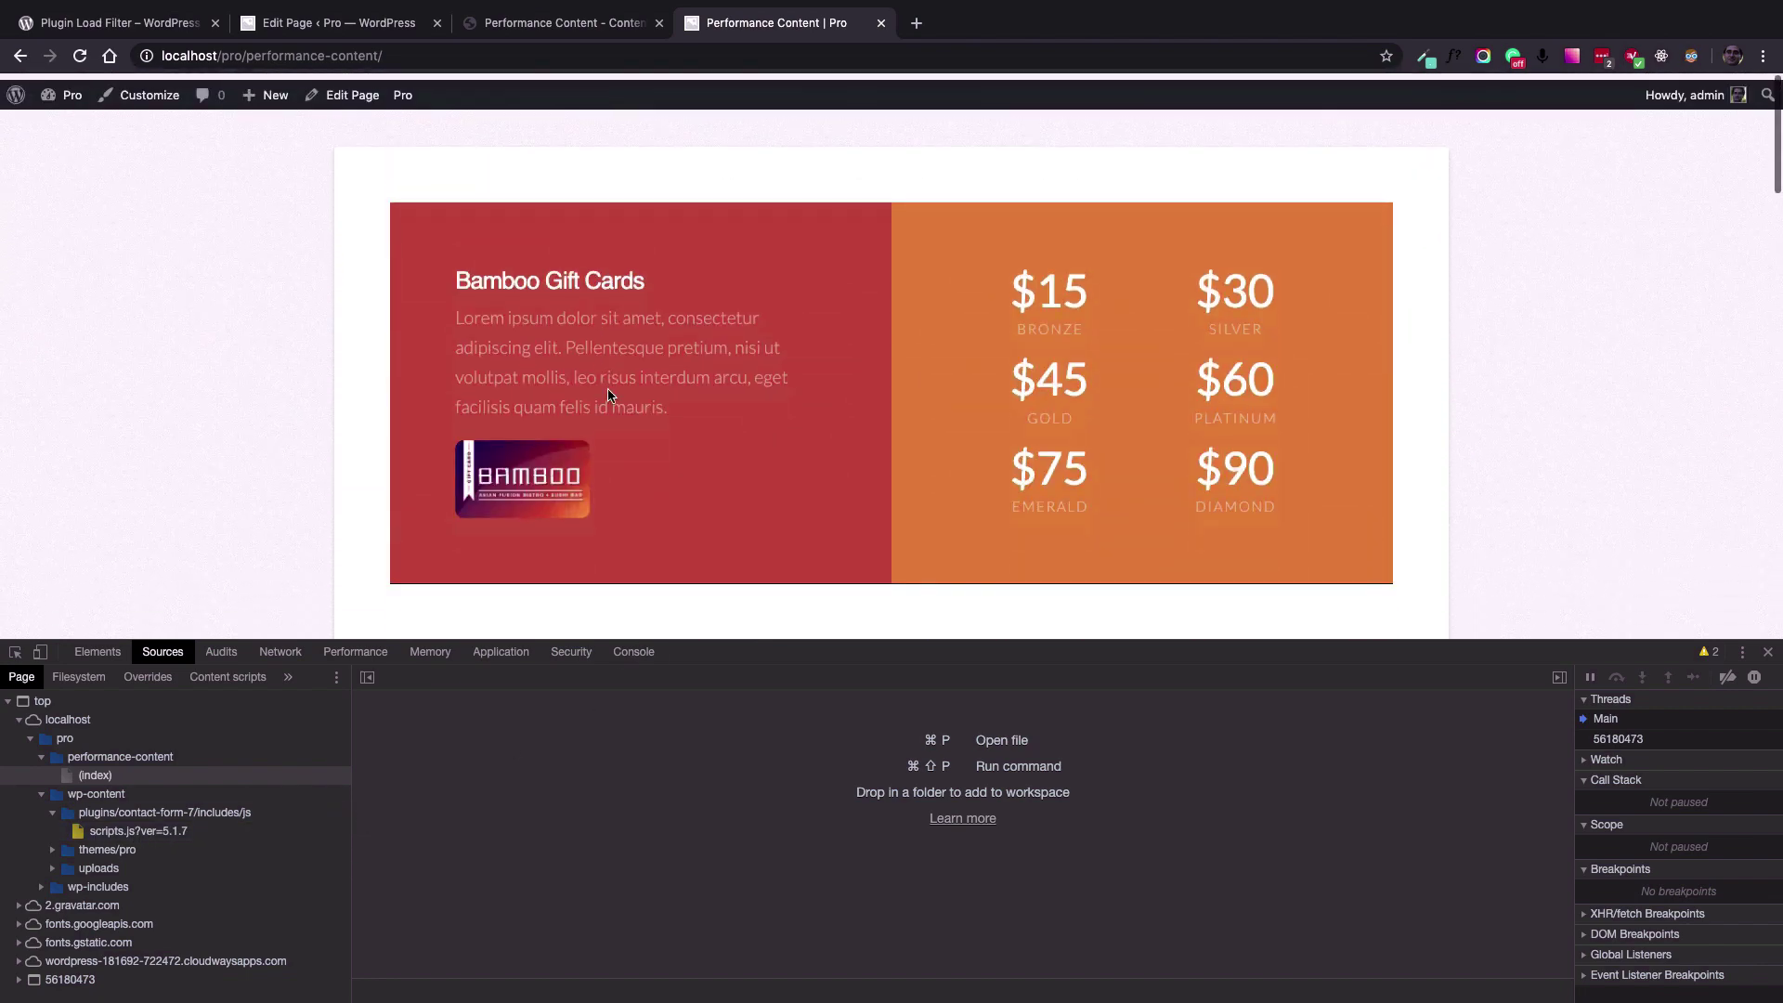
scroll(610, 398, down, 8)
scroll(608, 395, down, 2)
scroll(608, 396, up, 10)
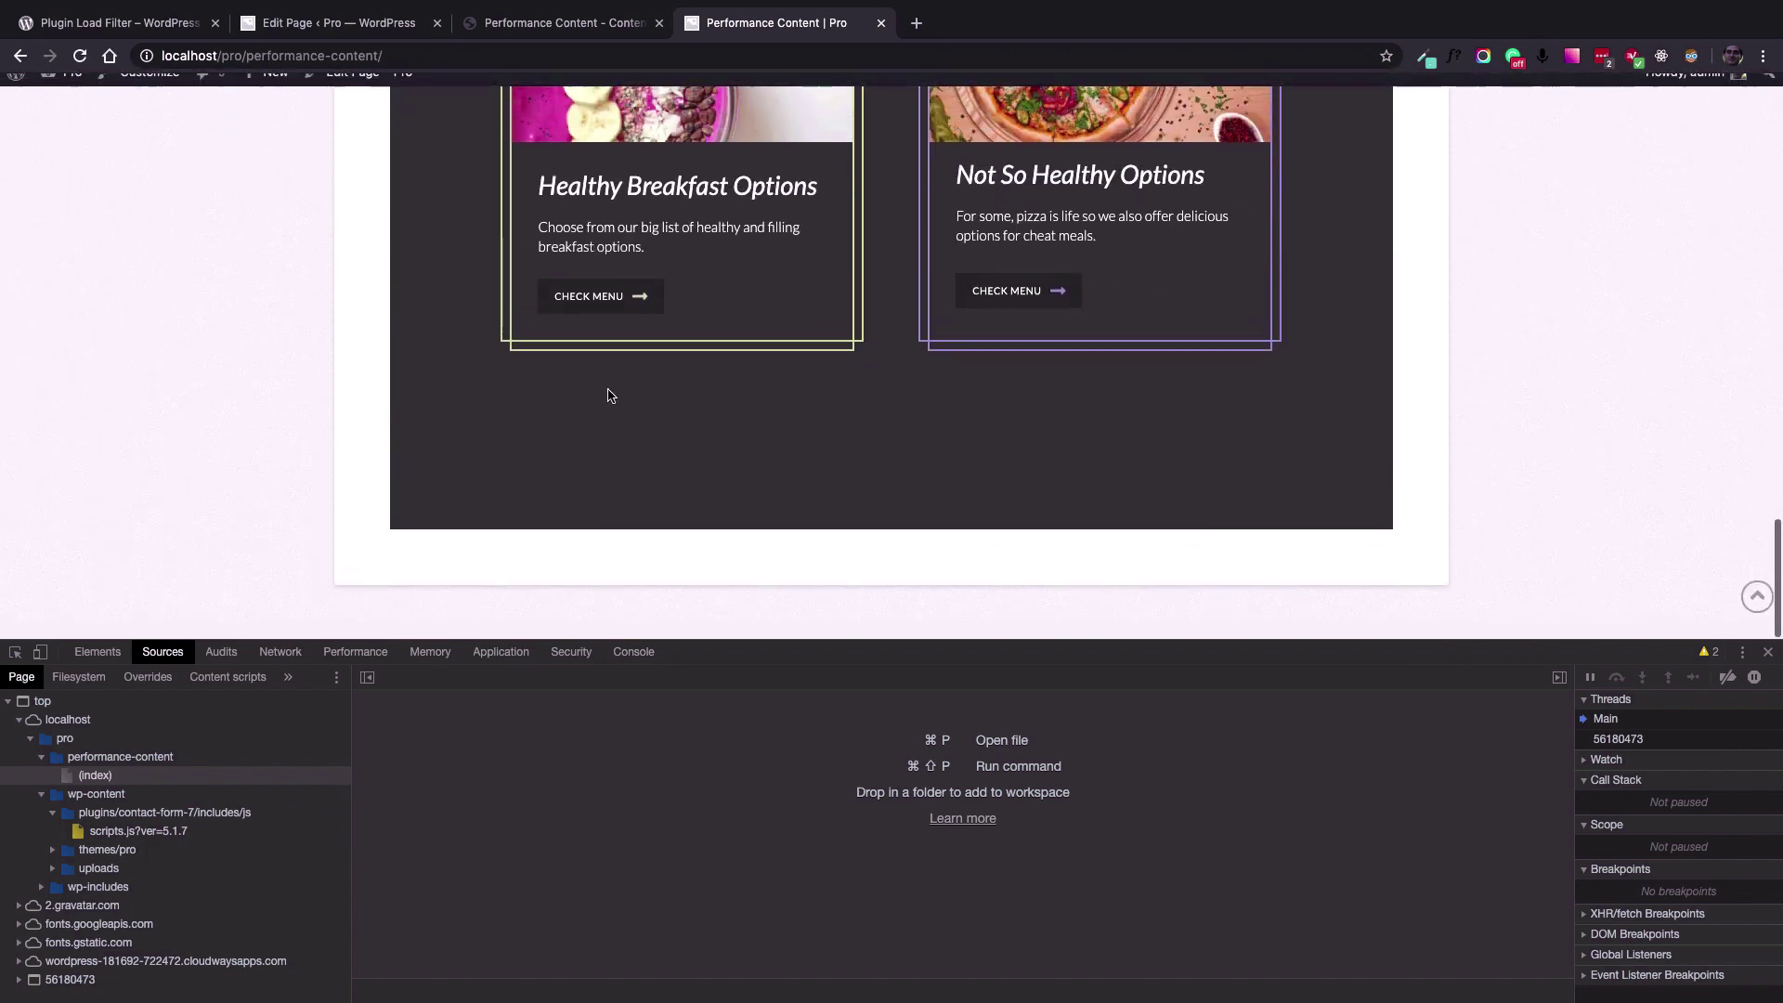
scroll(608, 390, down, 5)
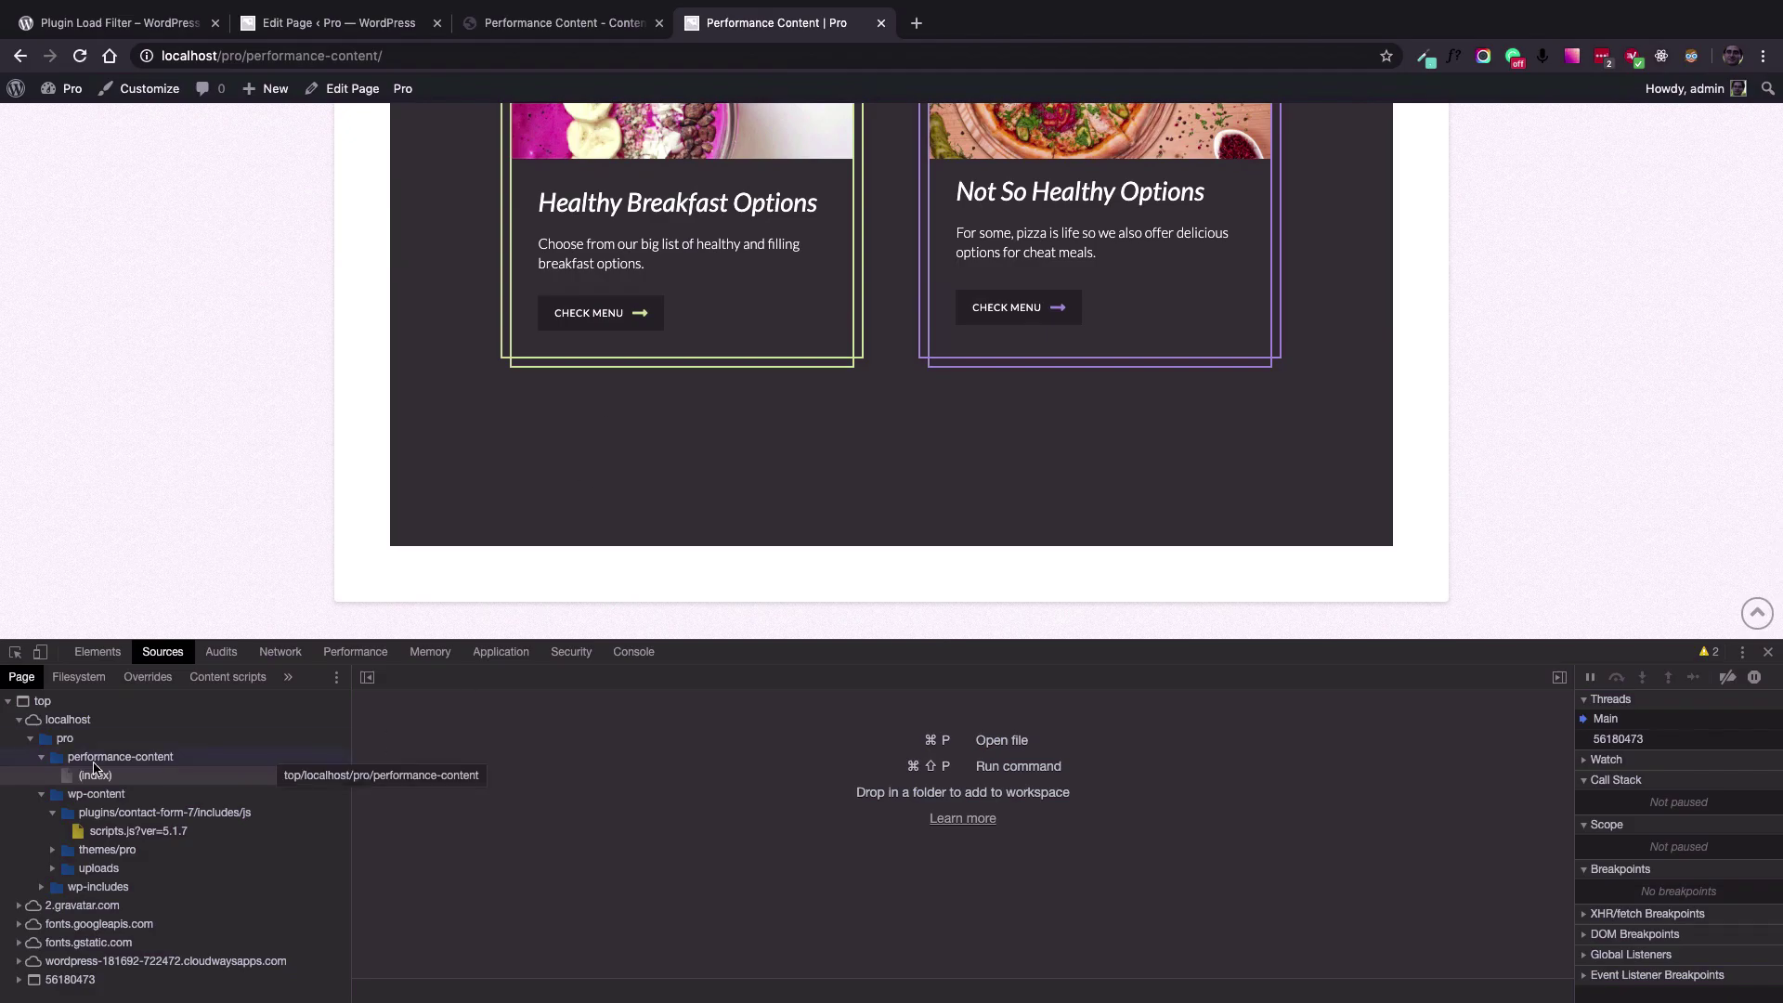
Uncheck Contact Form 7 for Desktop and Mobile in Page Filter Plugin, then save and update the page.
click(526, 28)
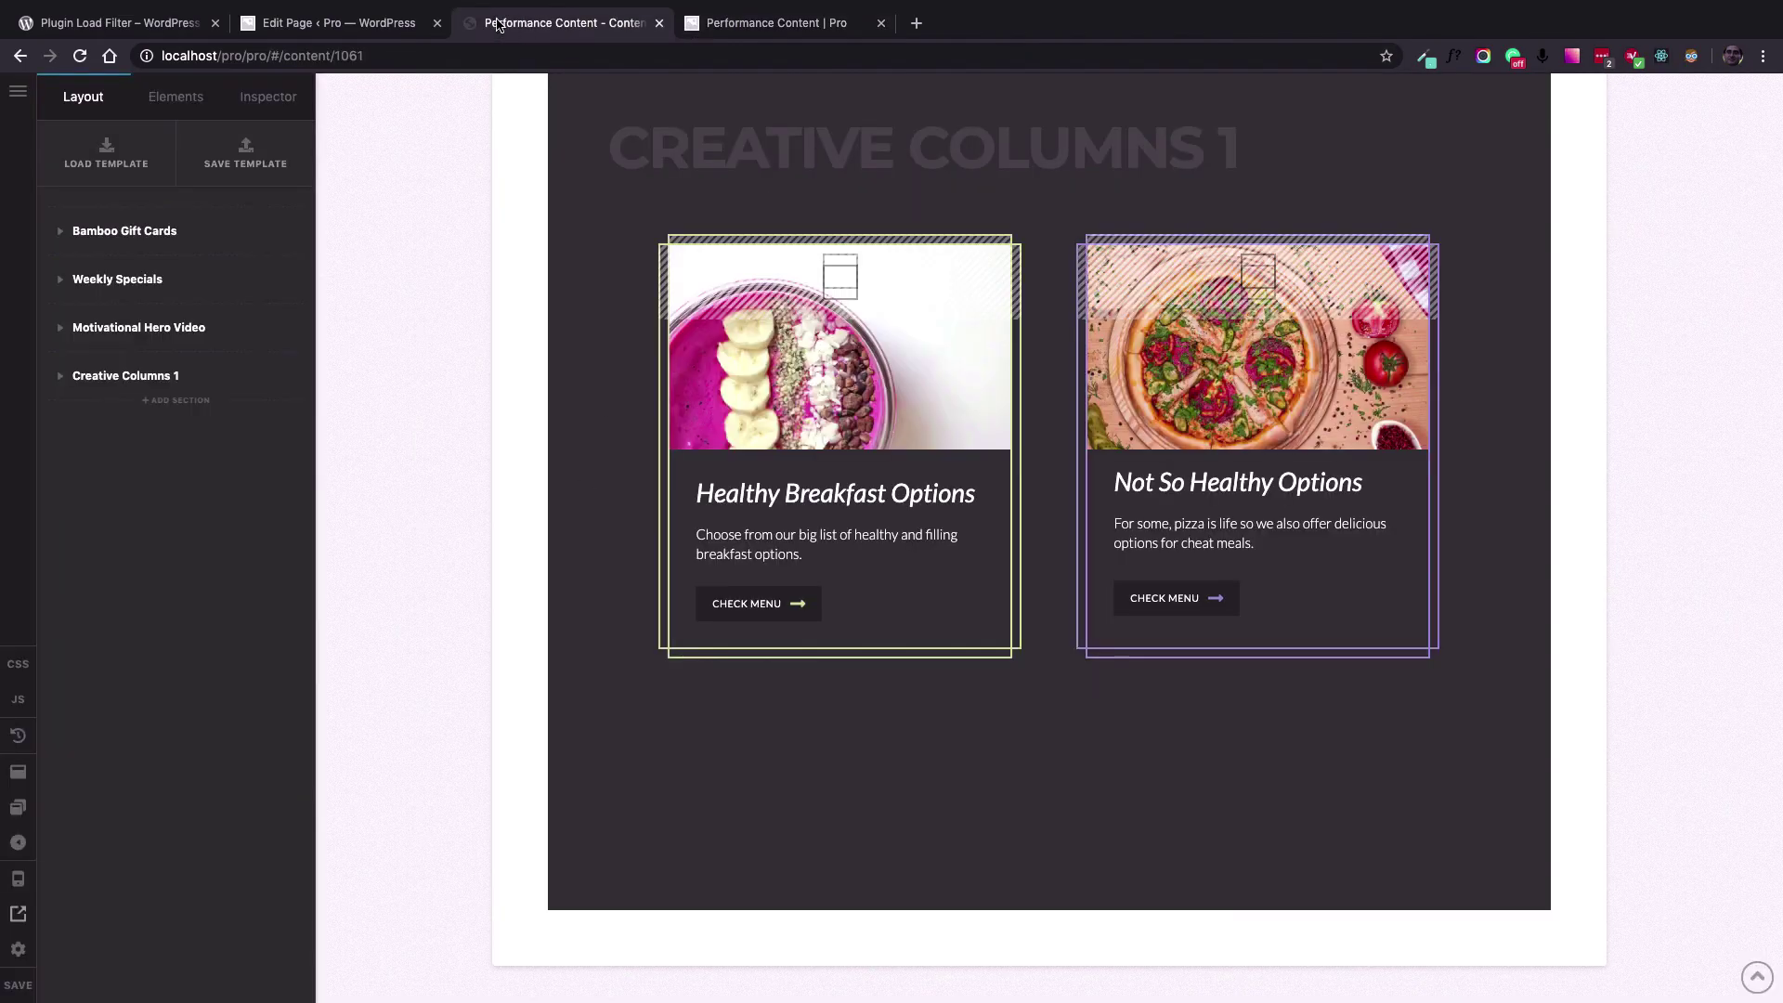
click(341, 28)
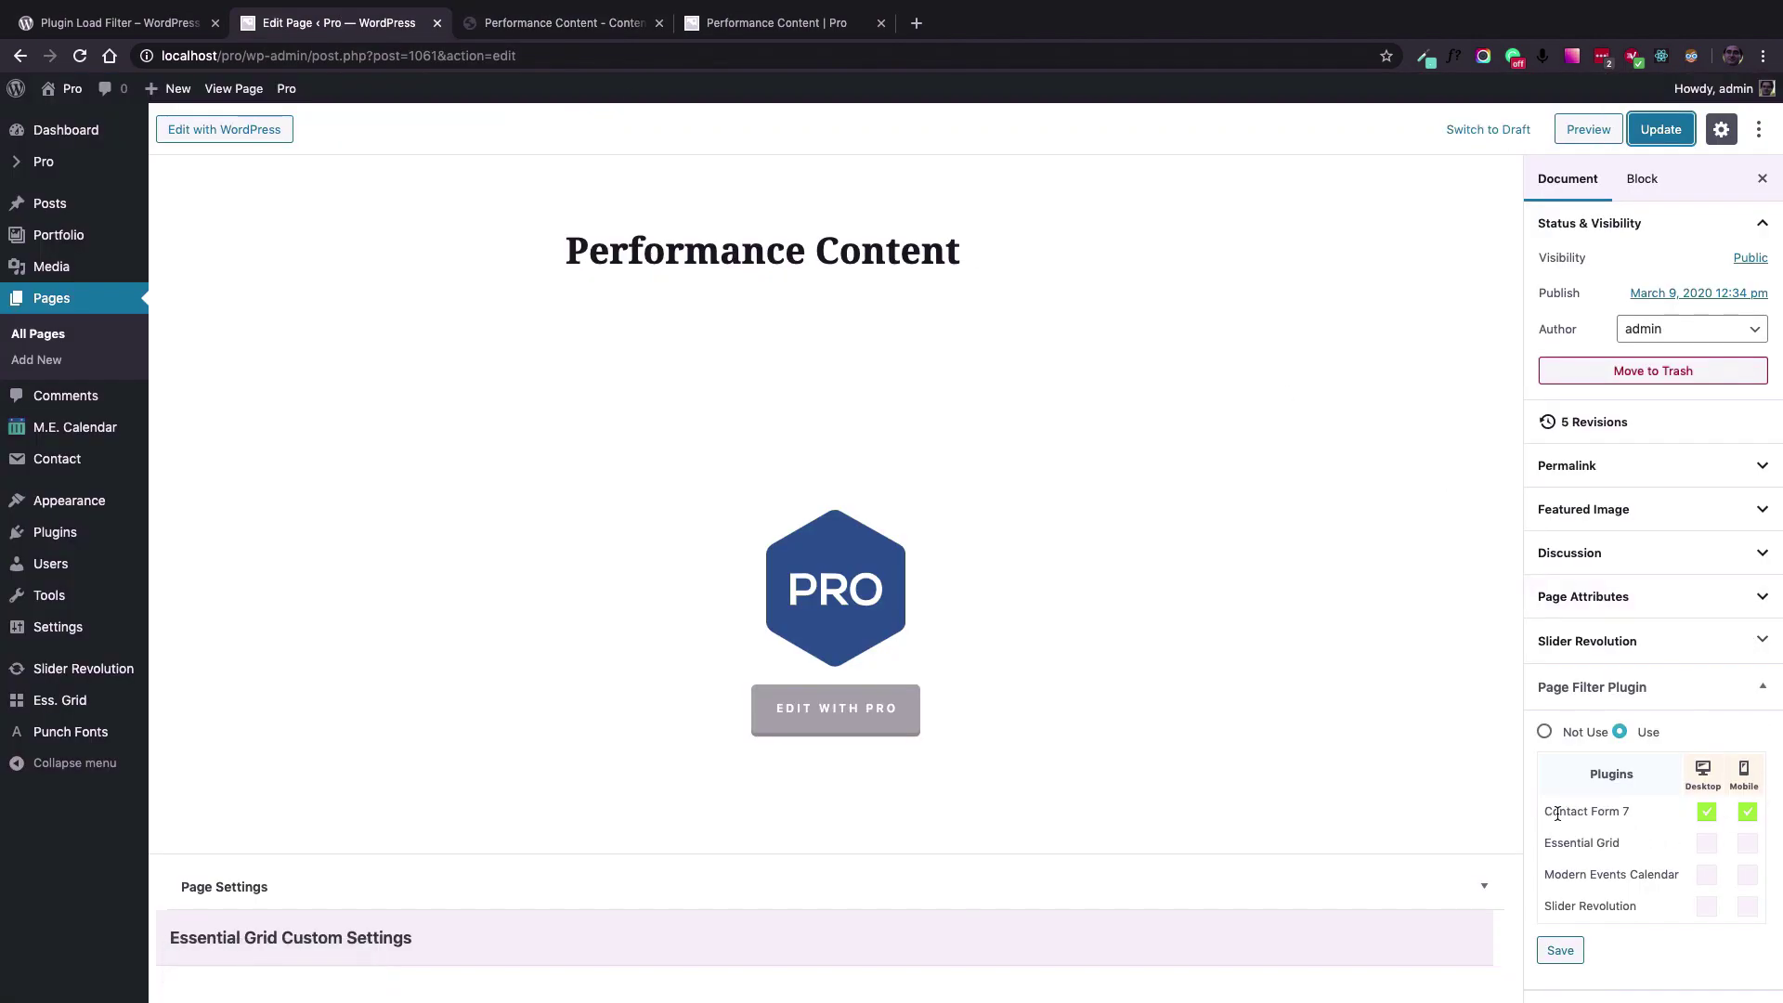
click(1707, 811)
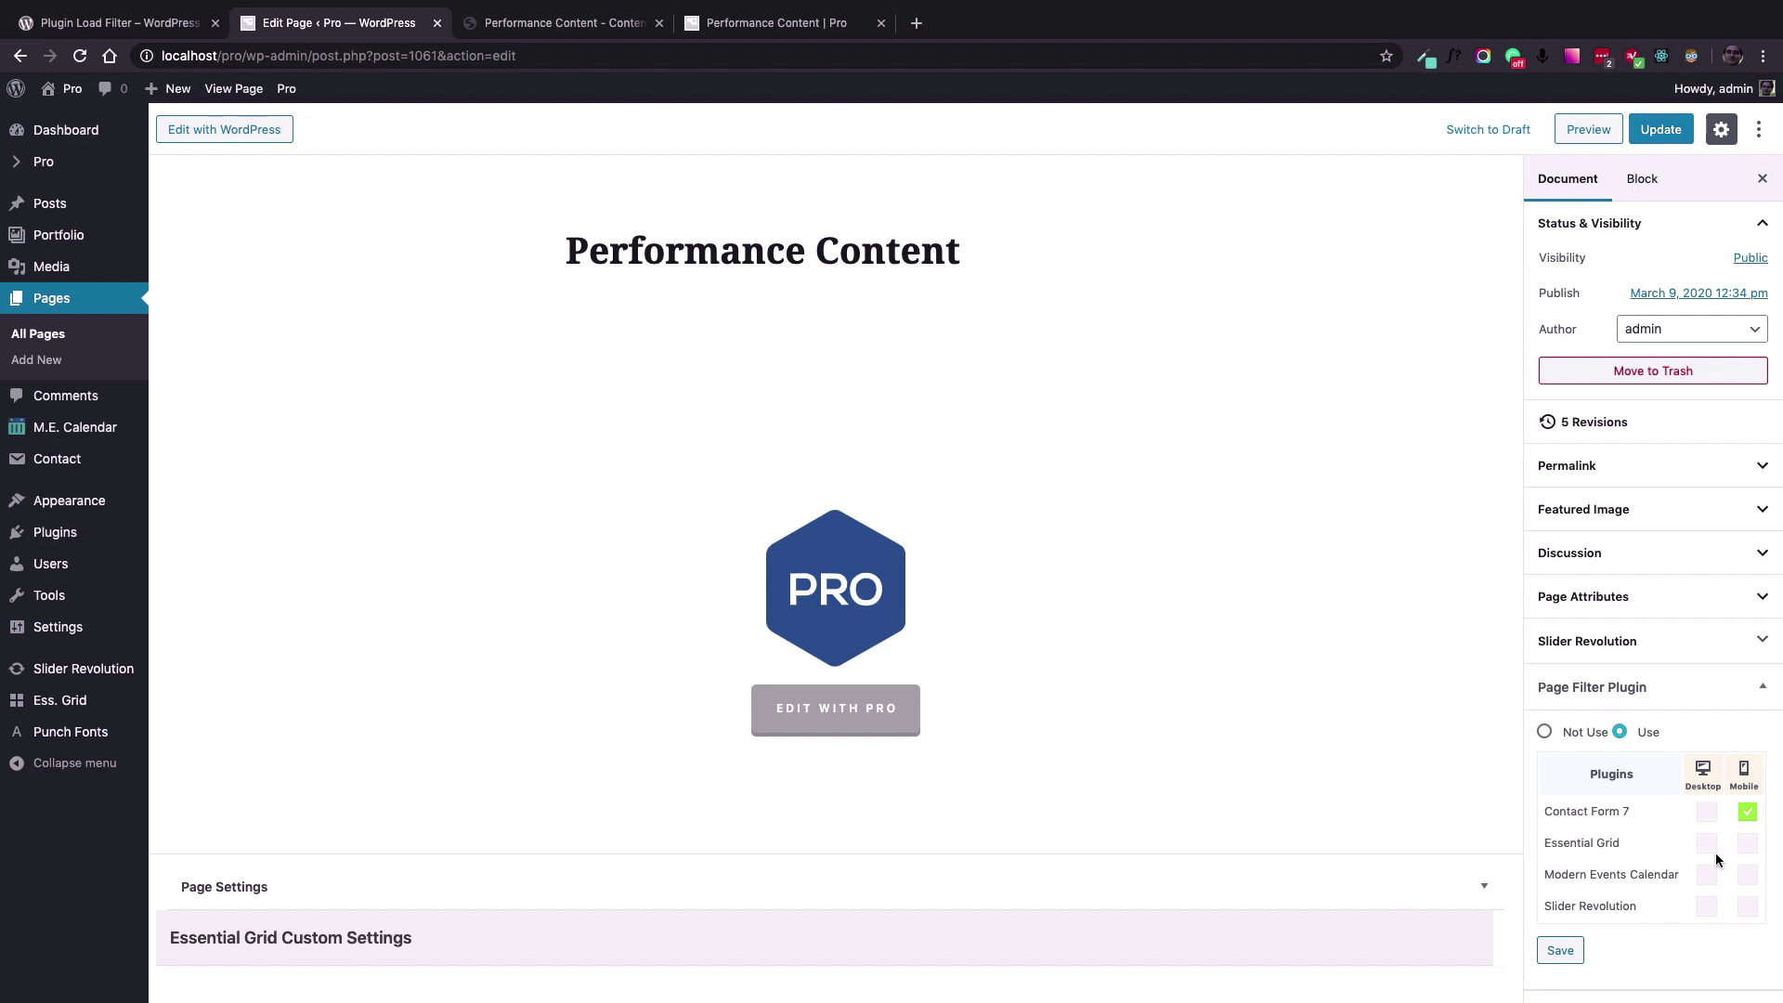
click(1746, 812)
click(1560, 956)
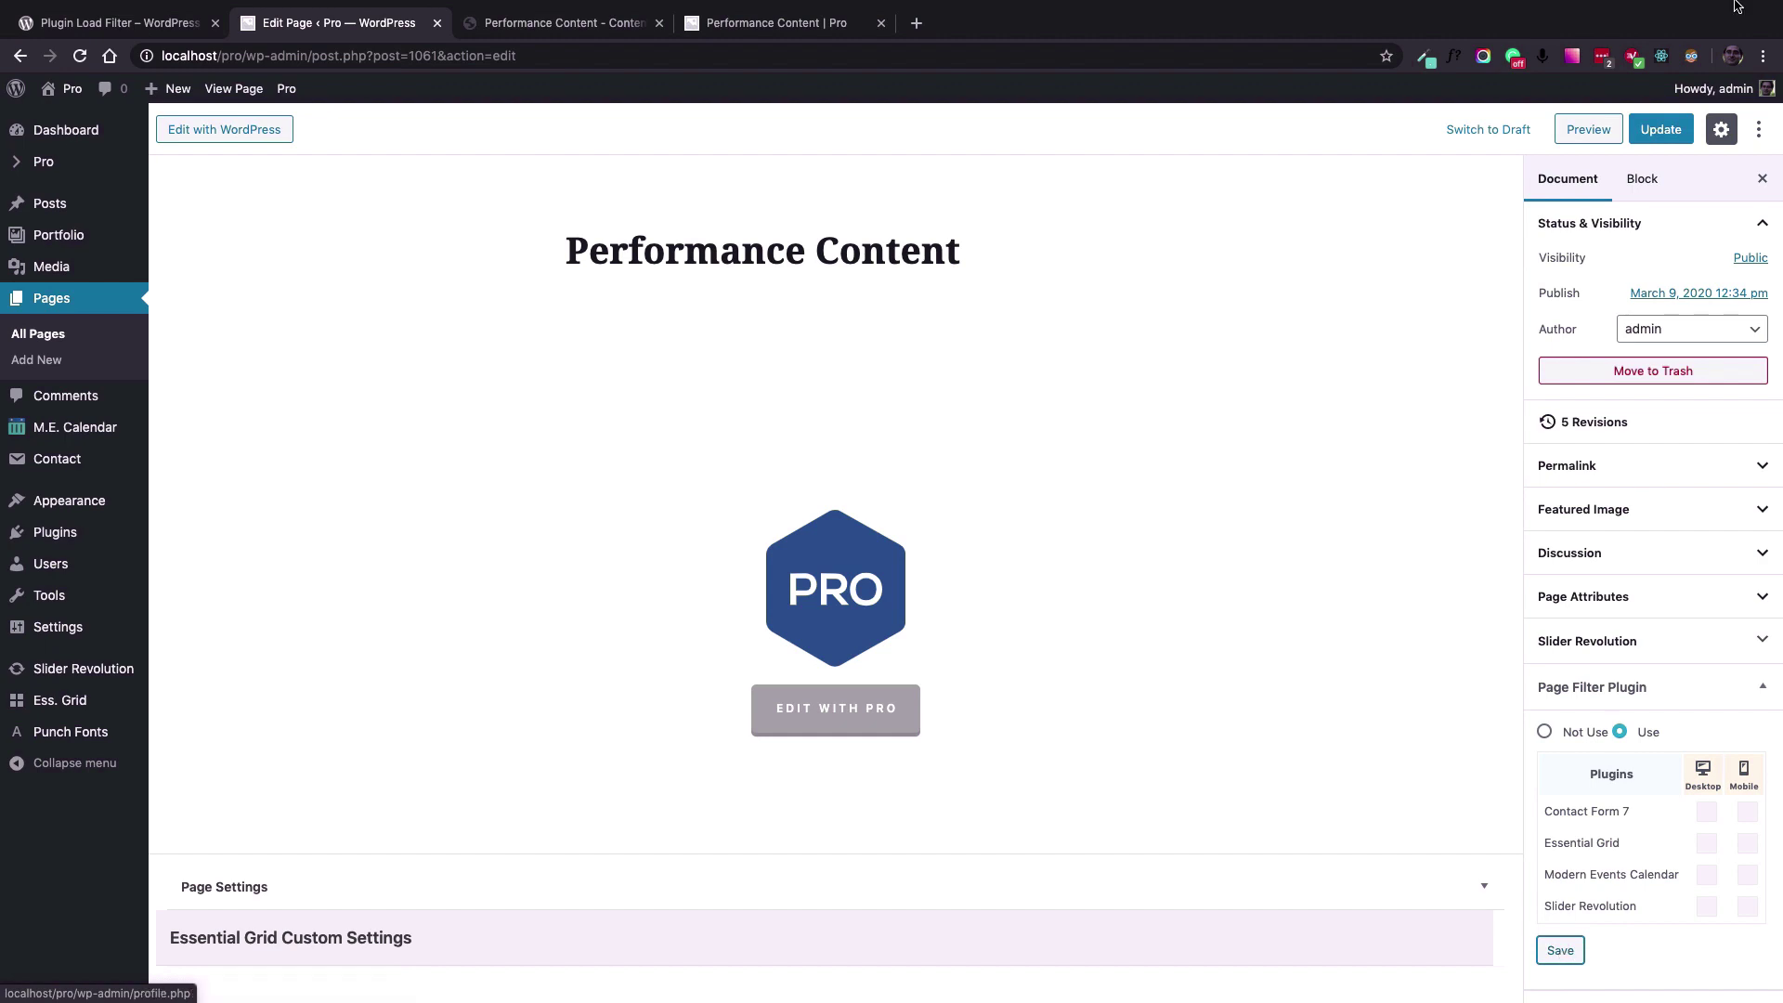
click(1662, 131)
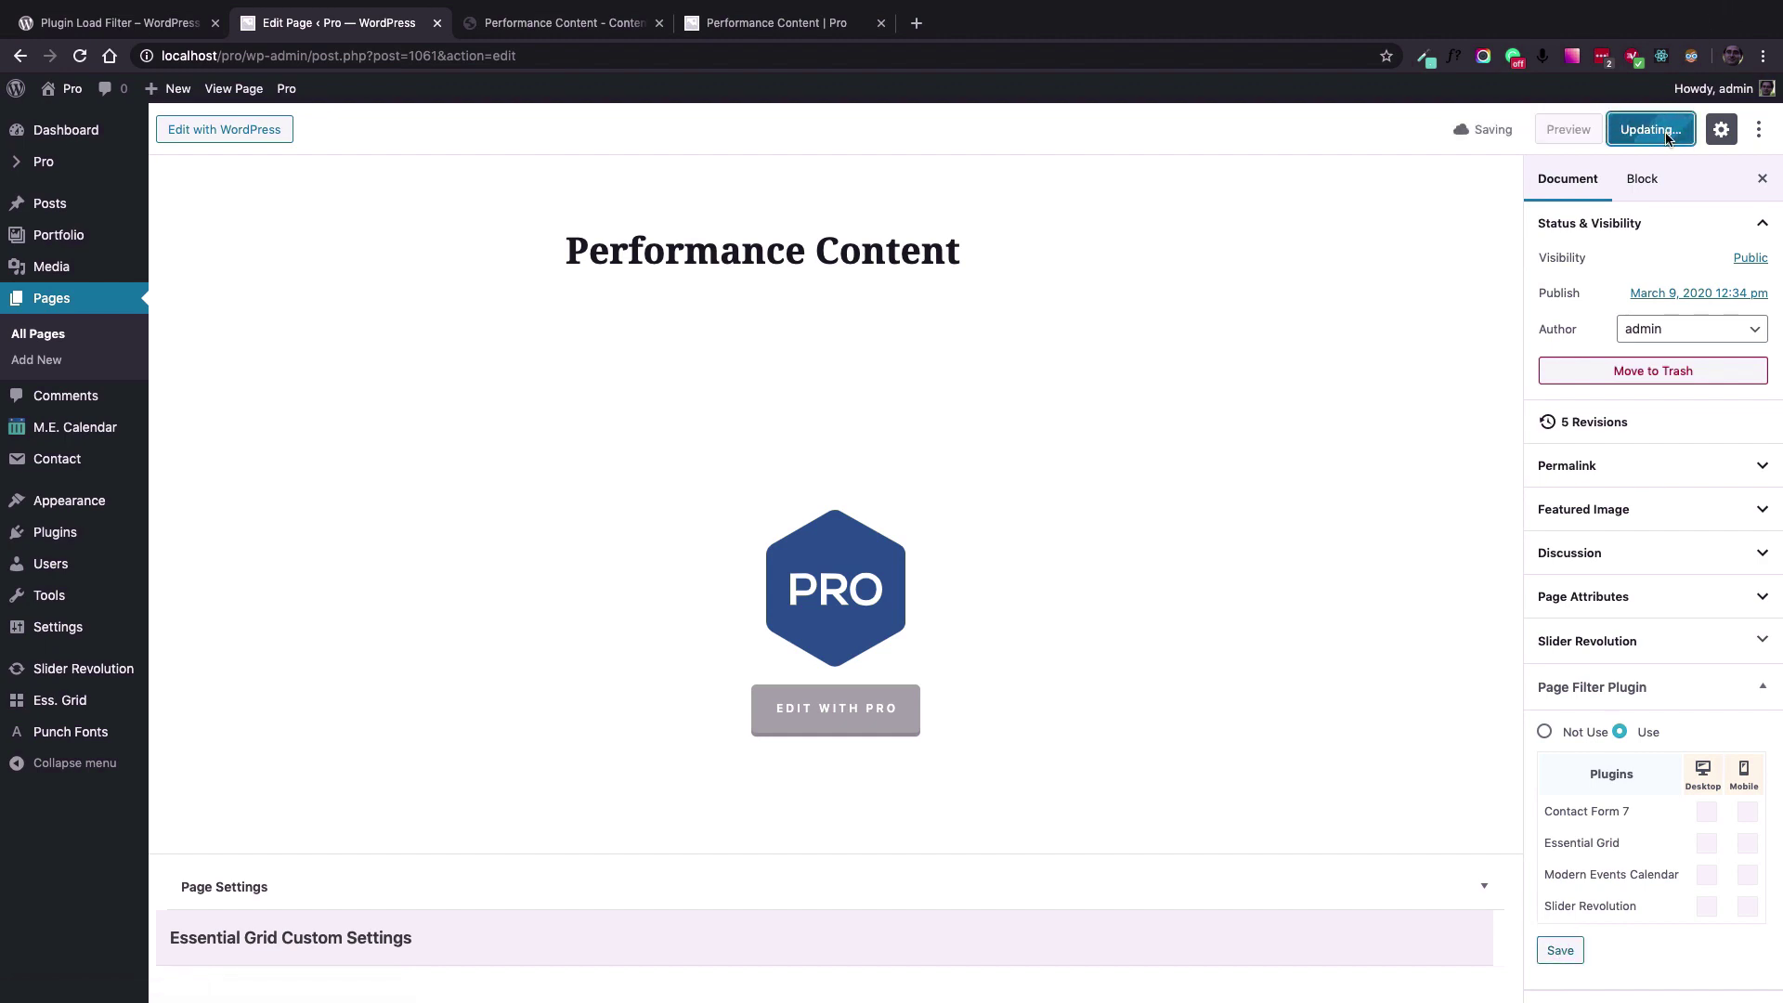
Reload the live Performance Content page so the new plugin filter takes effect.
click(557, 23)
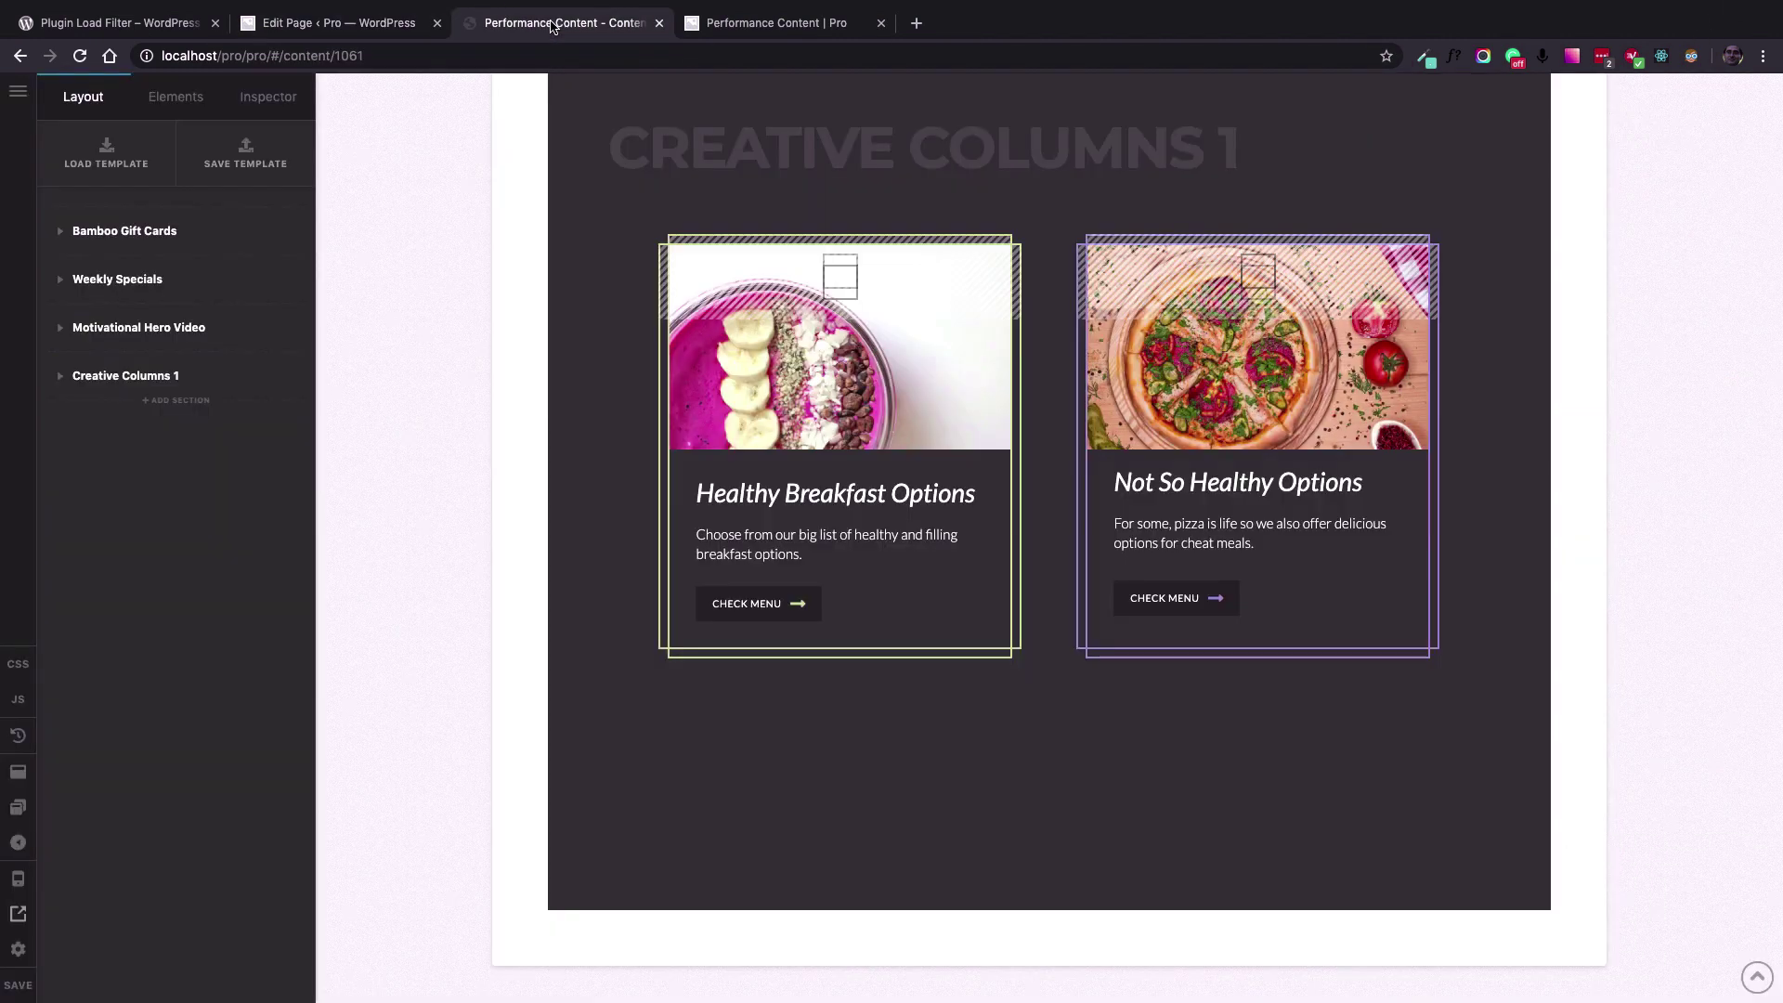
click(783, 24)
click(80, 57)
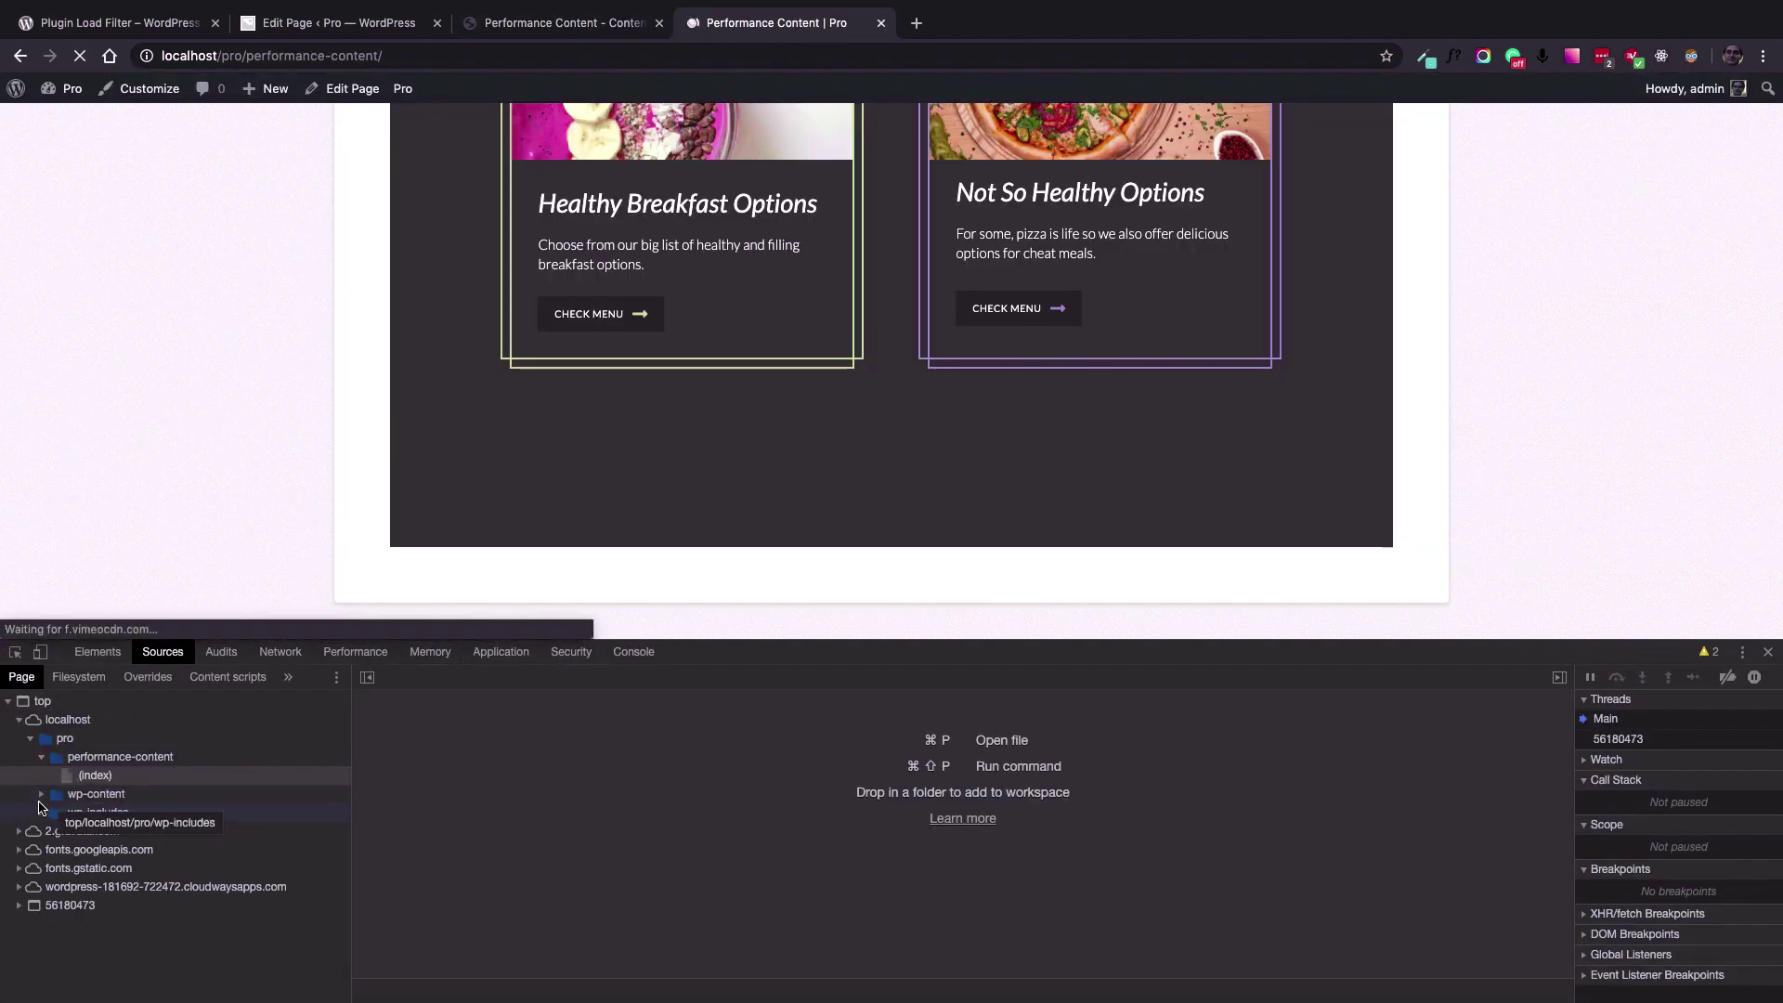
Check that wp-content has no Contact Form 7 scripts, then clear old audits and run a new Lighthouse report.
click(72, 796)
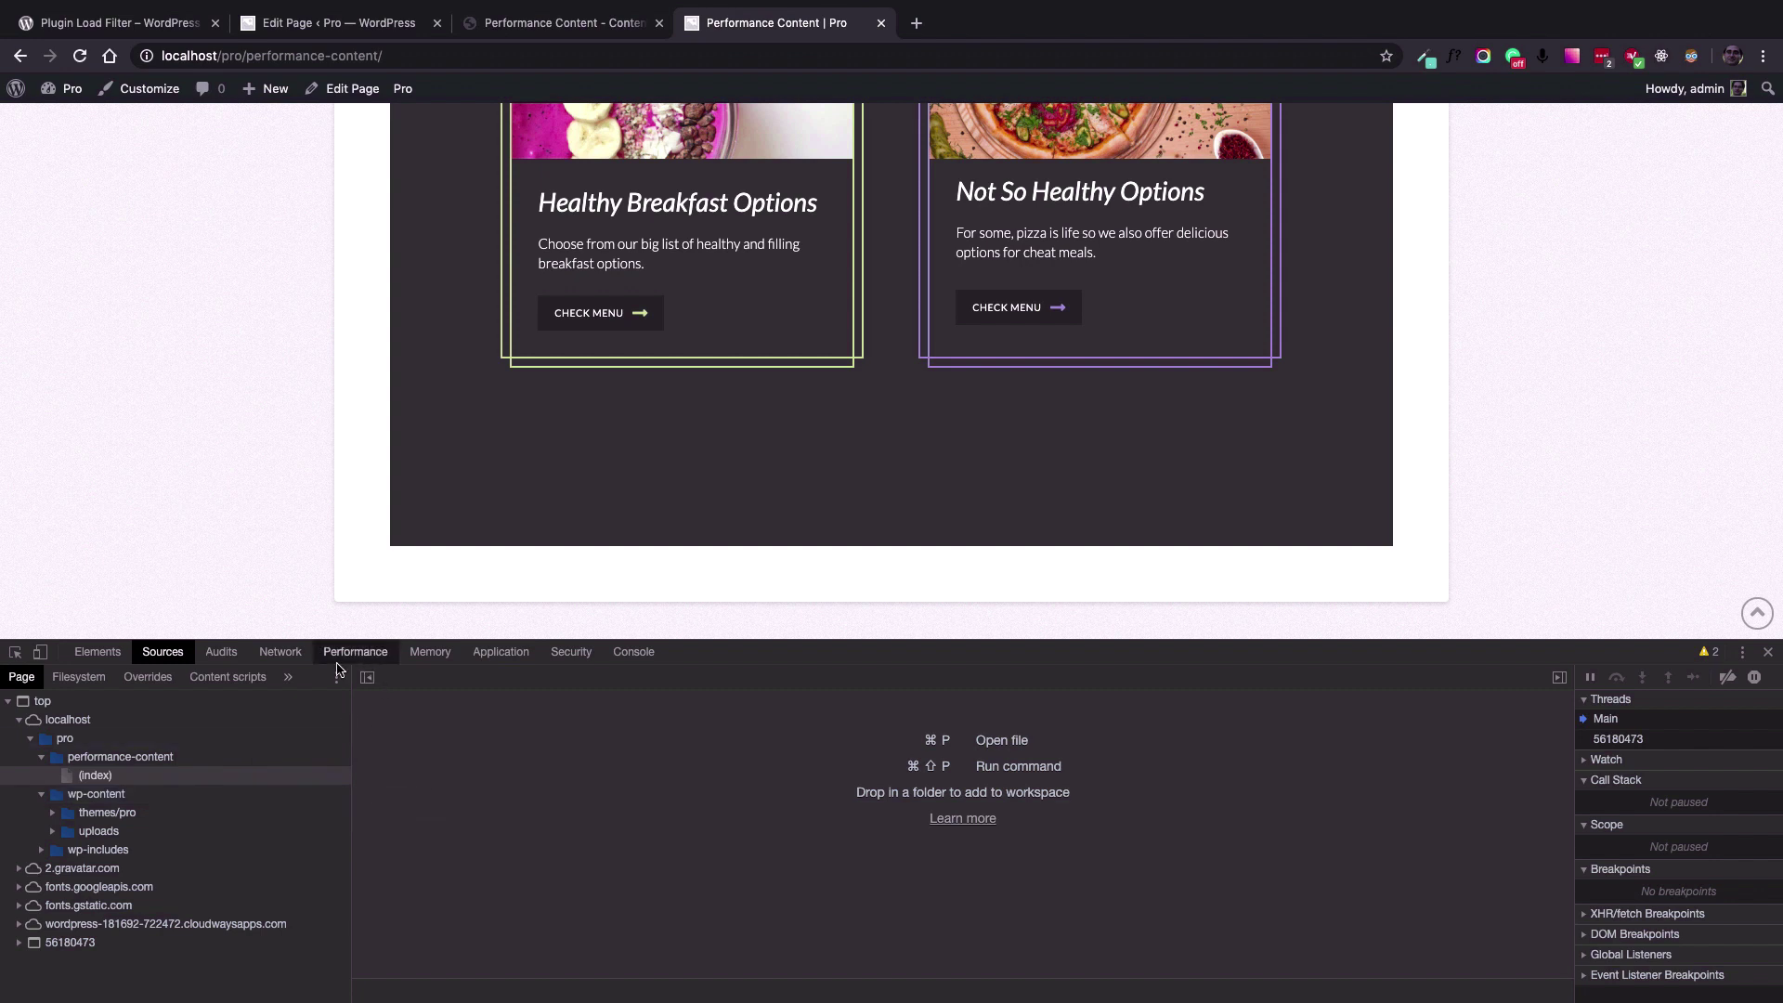
click(221, 652)
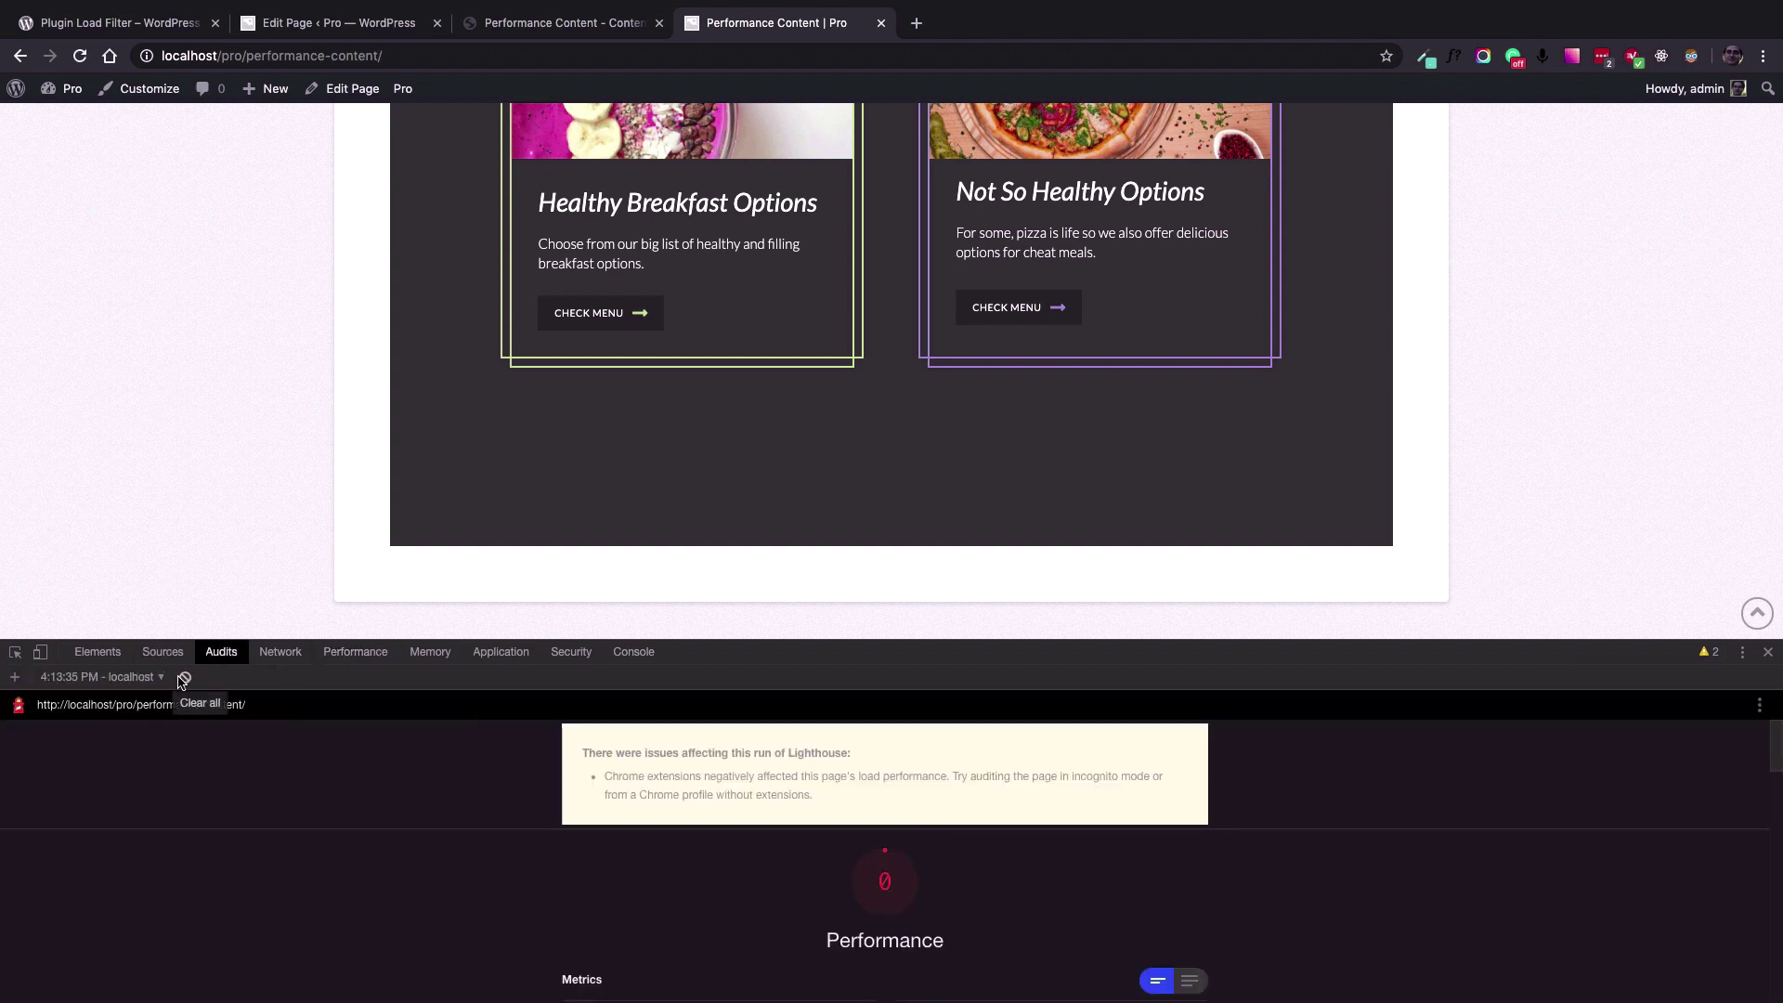
click(185, 676)
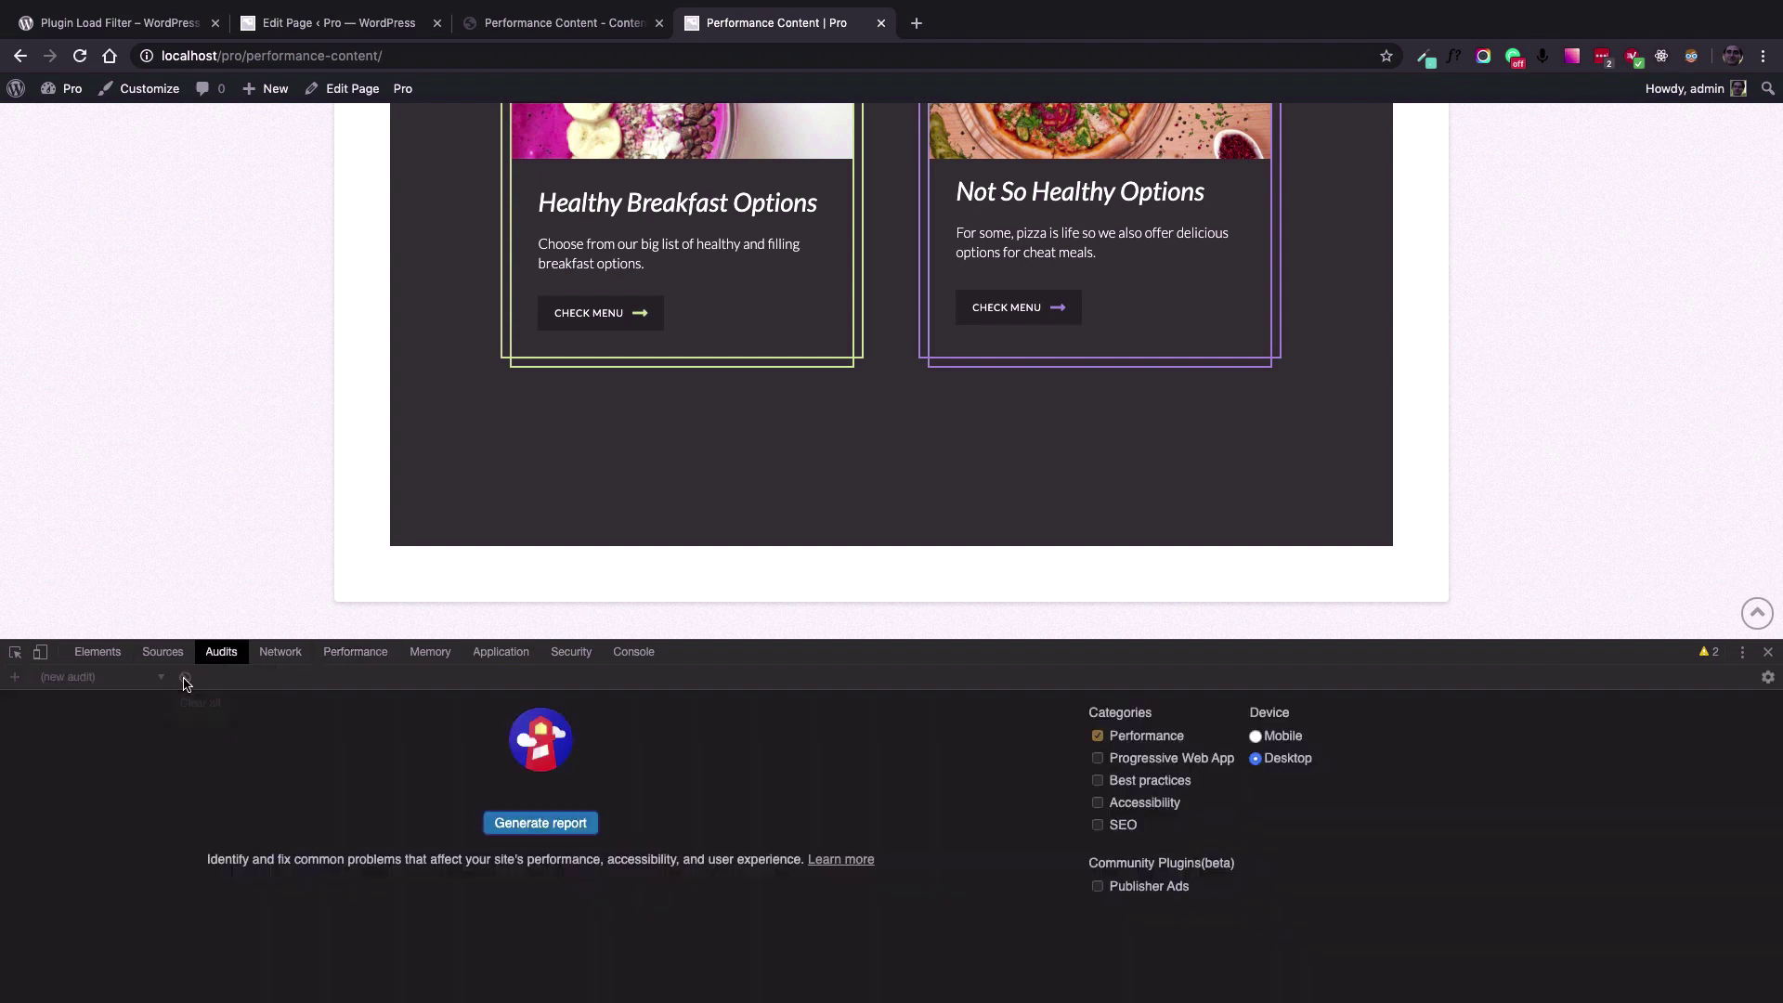
click(542, 832)
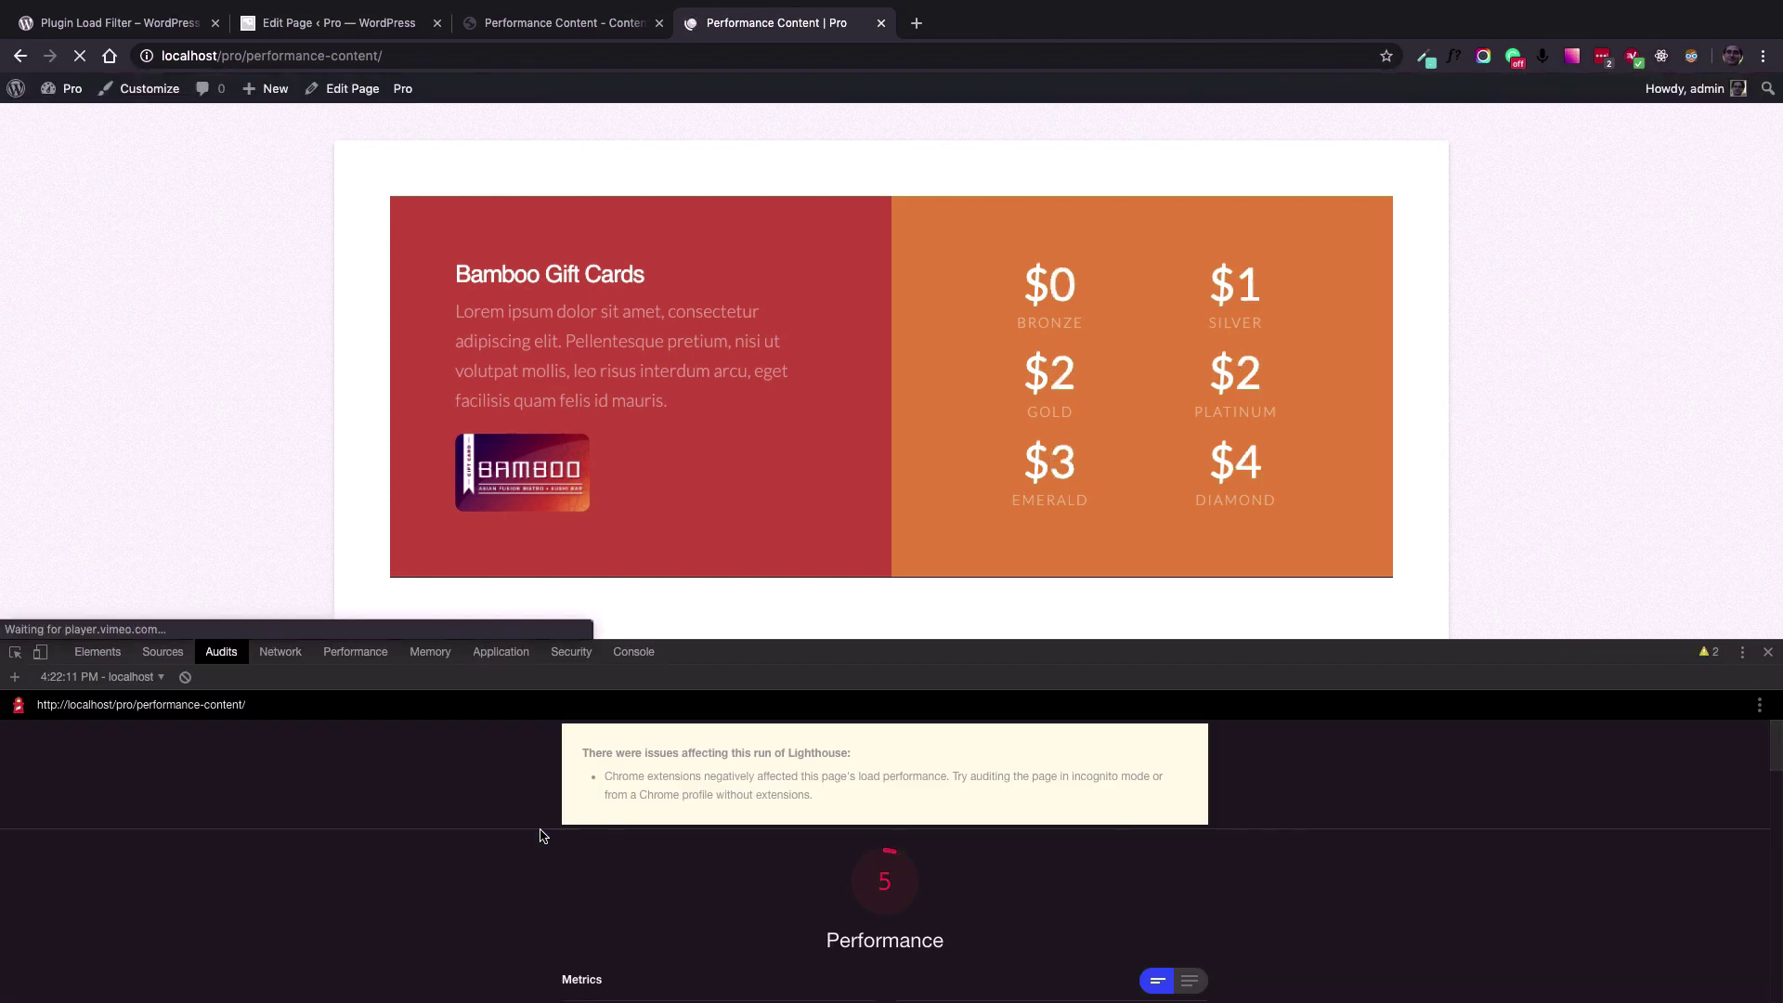
scroll(883, 991, down, 3)
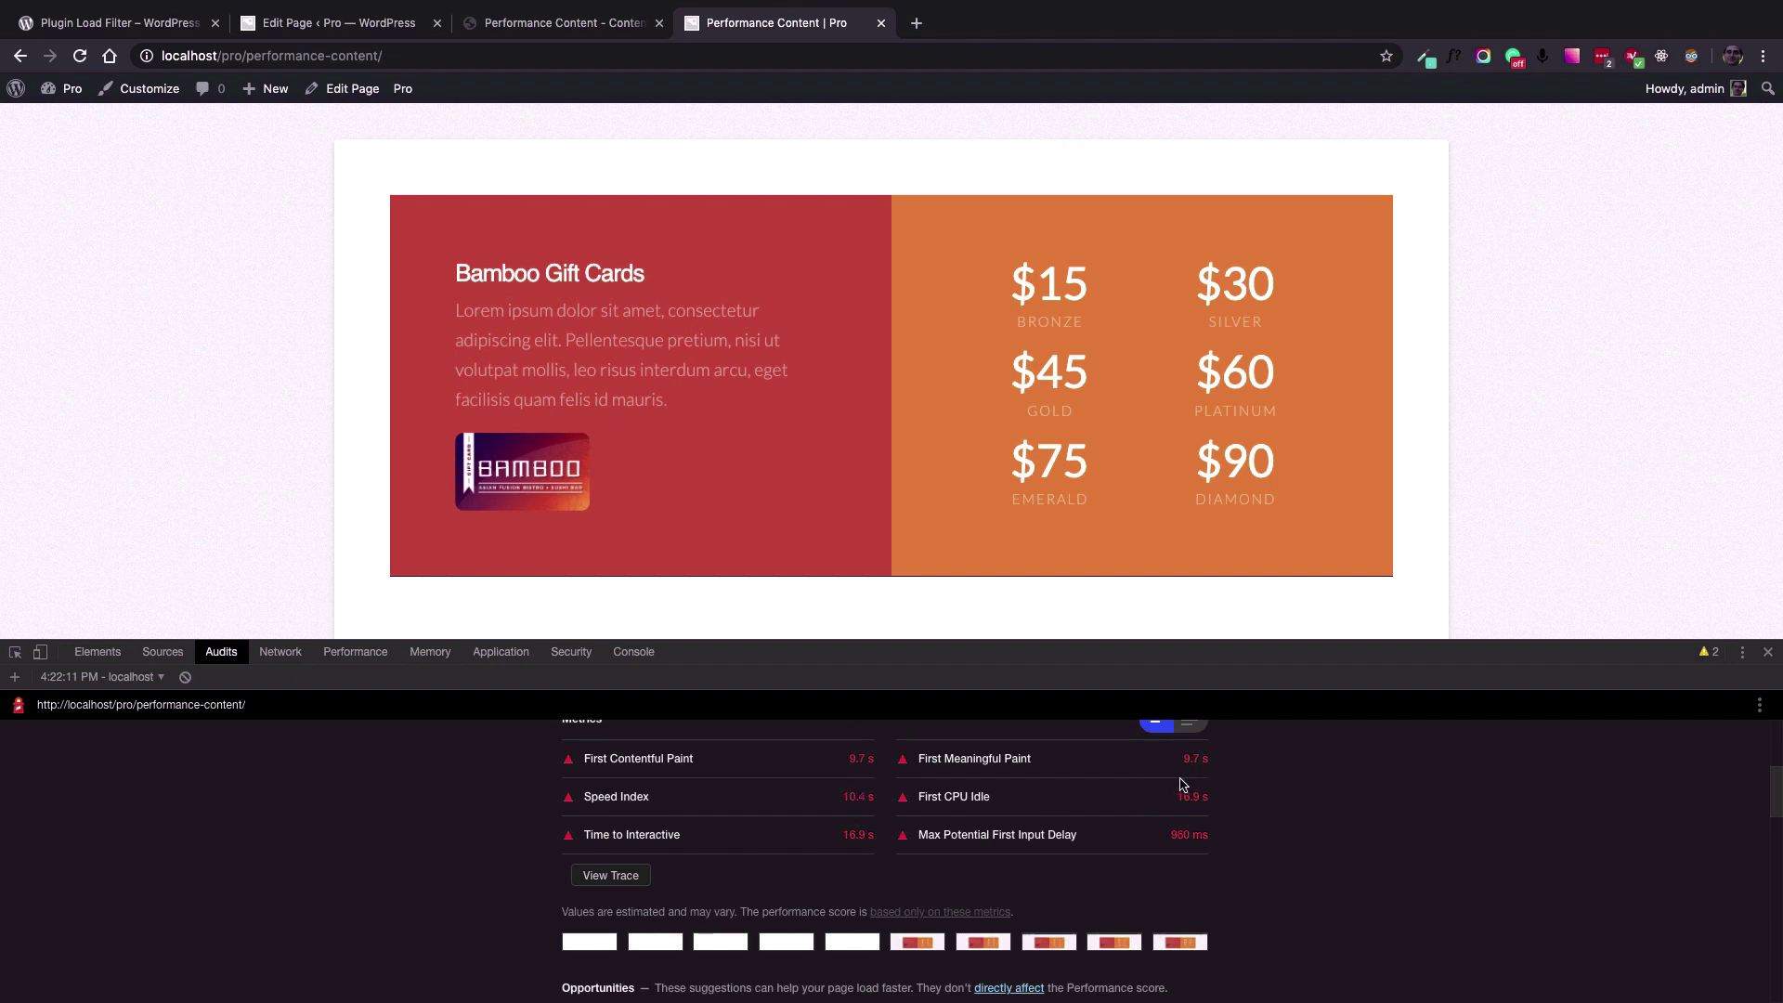
scroll(1127, 778, up, 1)
scroll(1126, 778, up, 1)
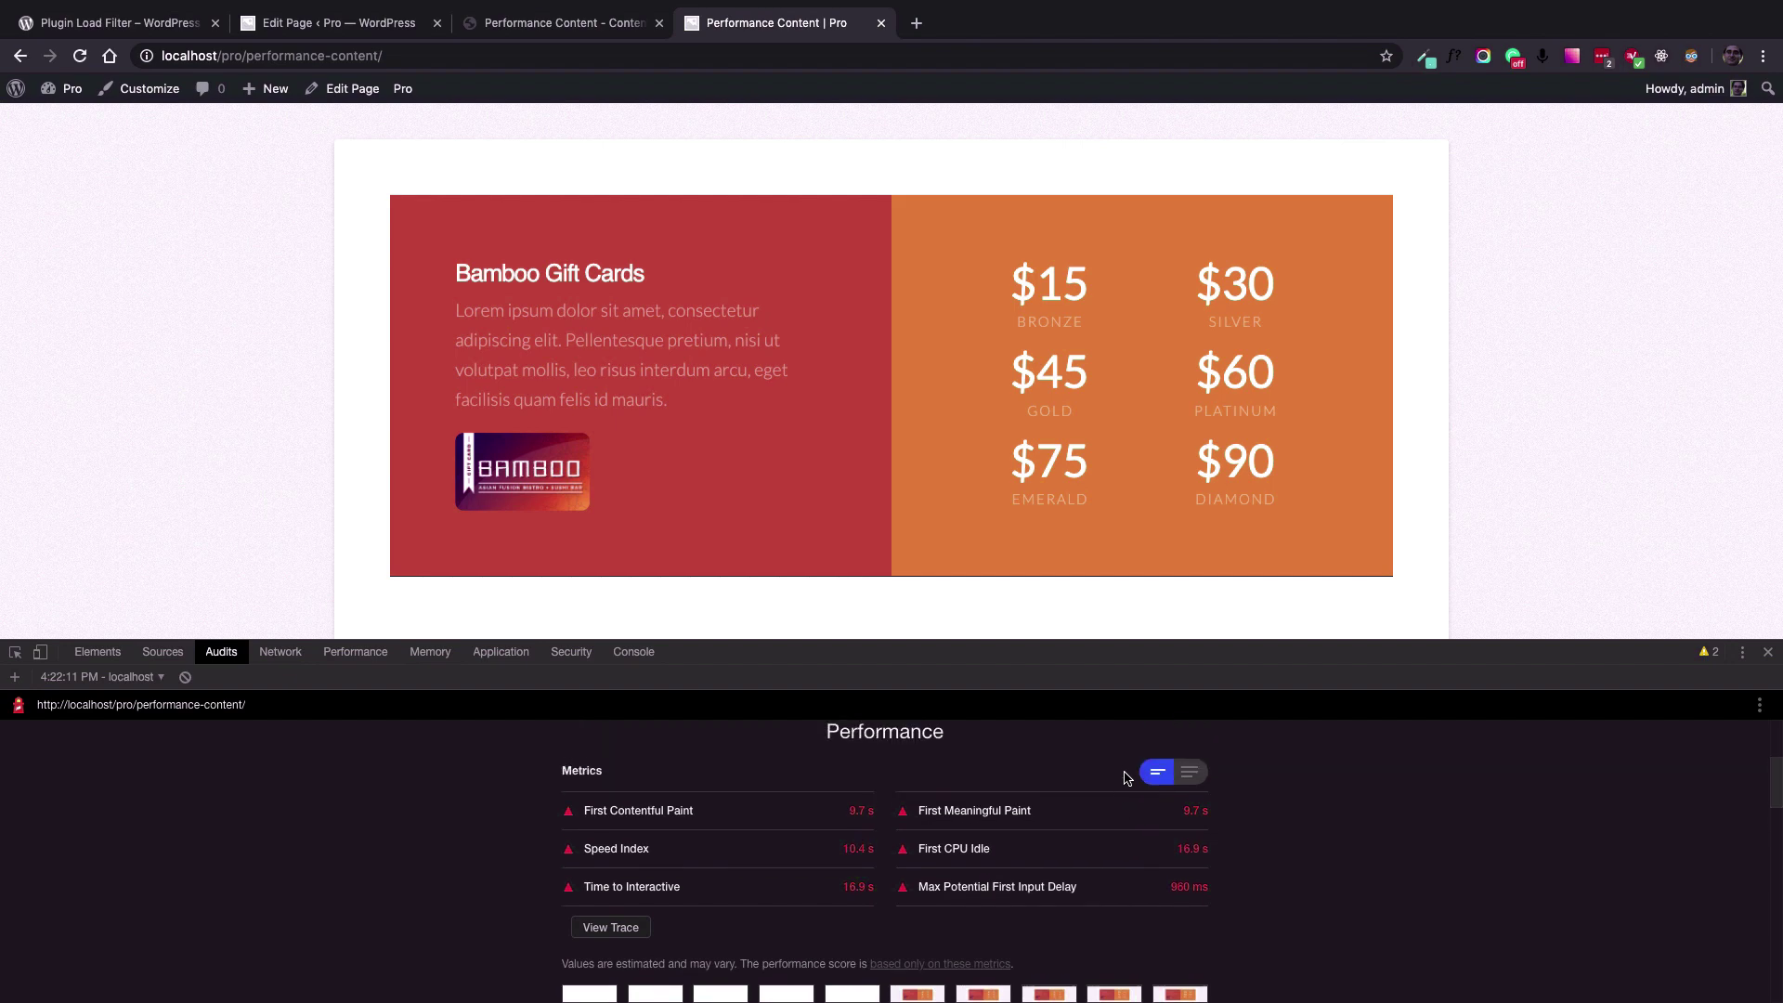
scroll(1126, 778, down, 1)
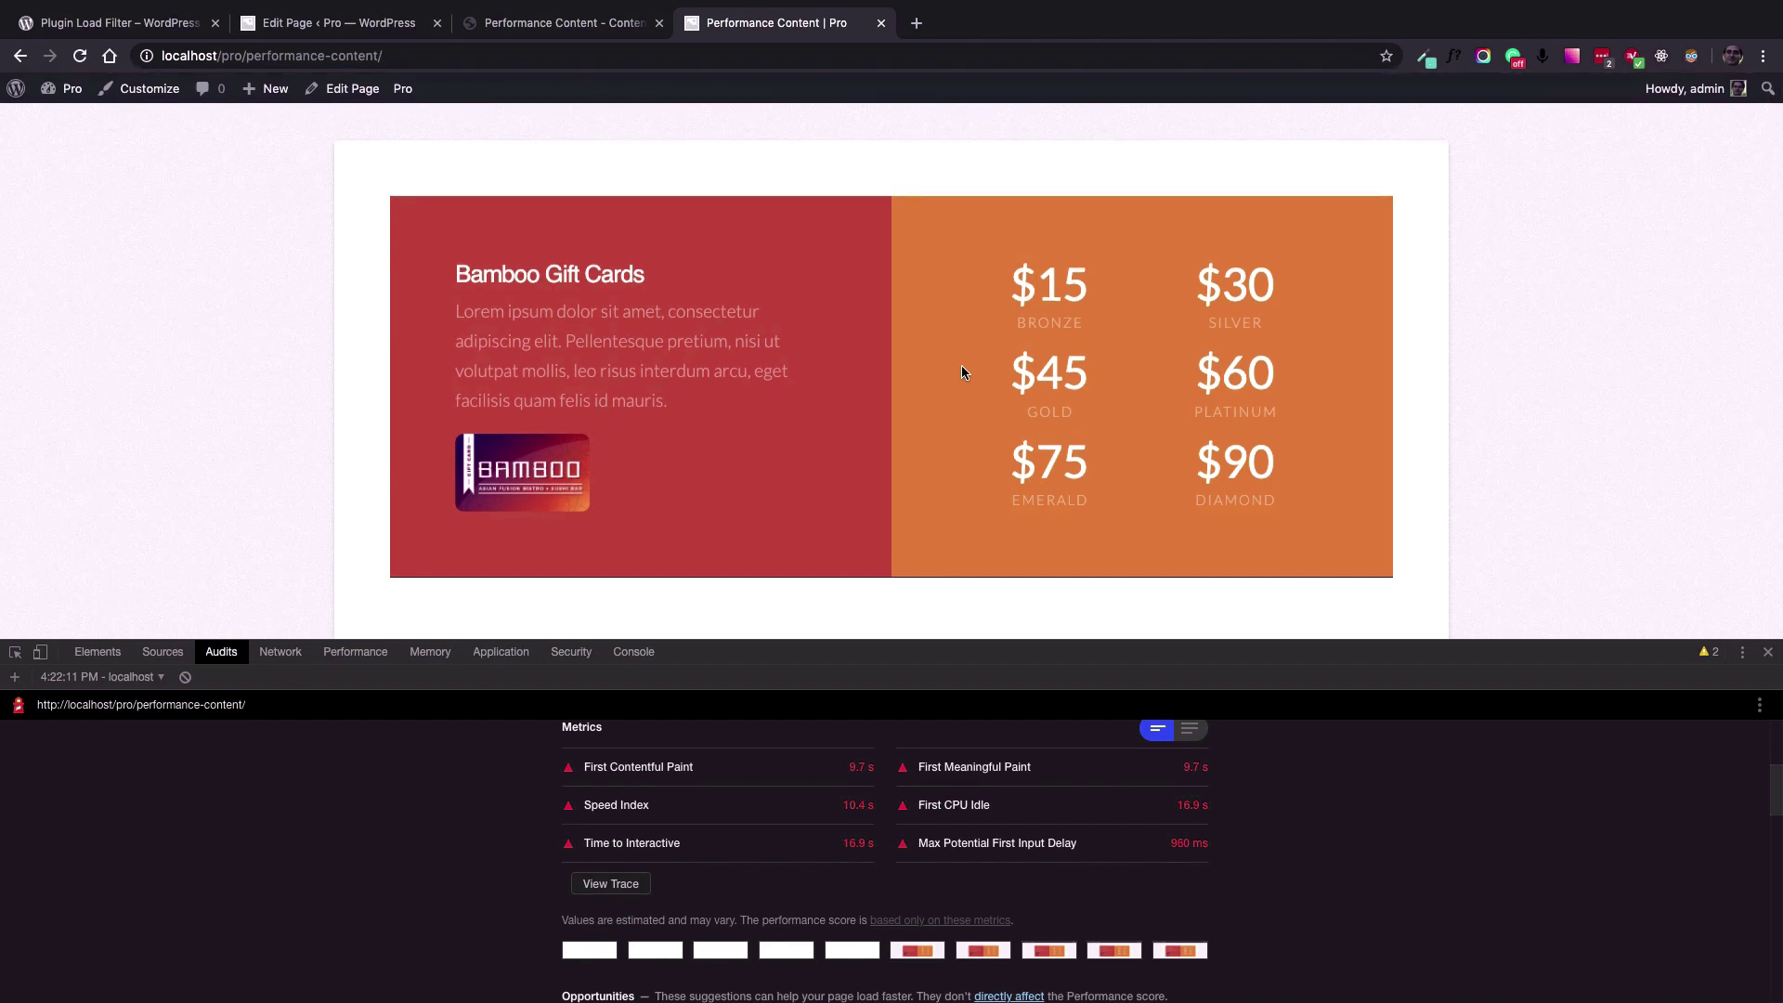
scroll(961, 366, down, 4)
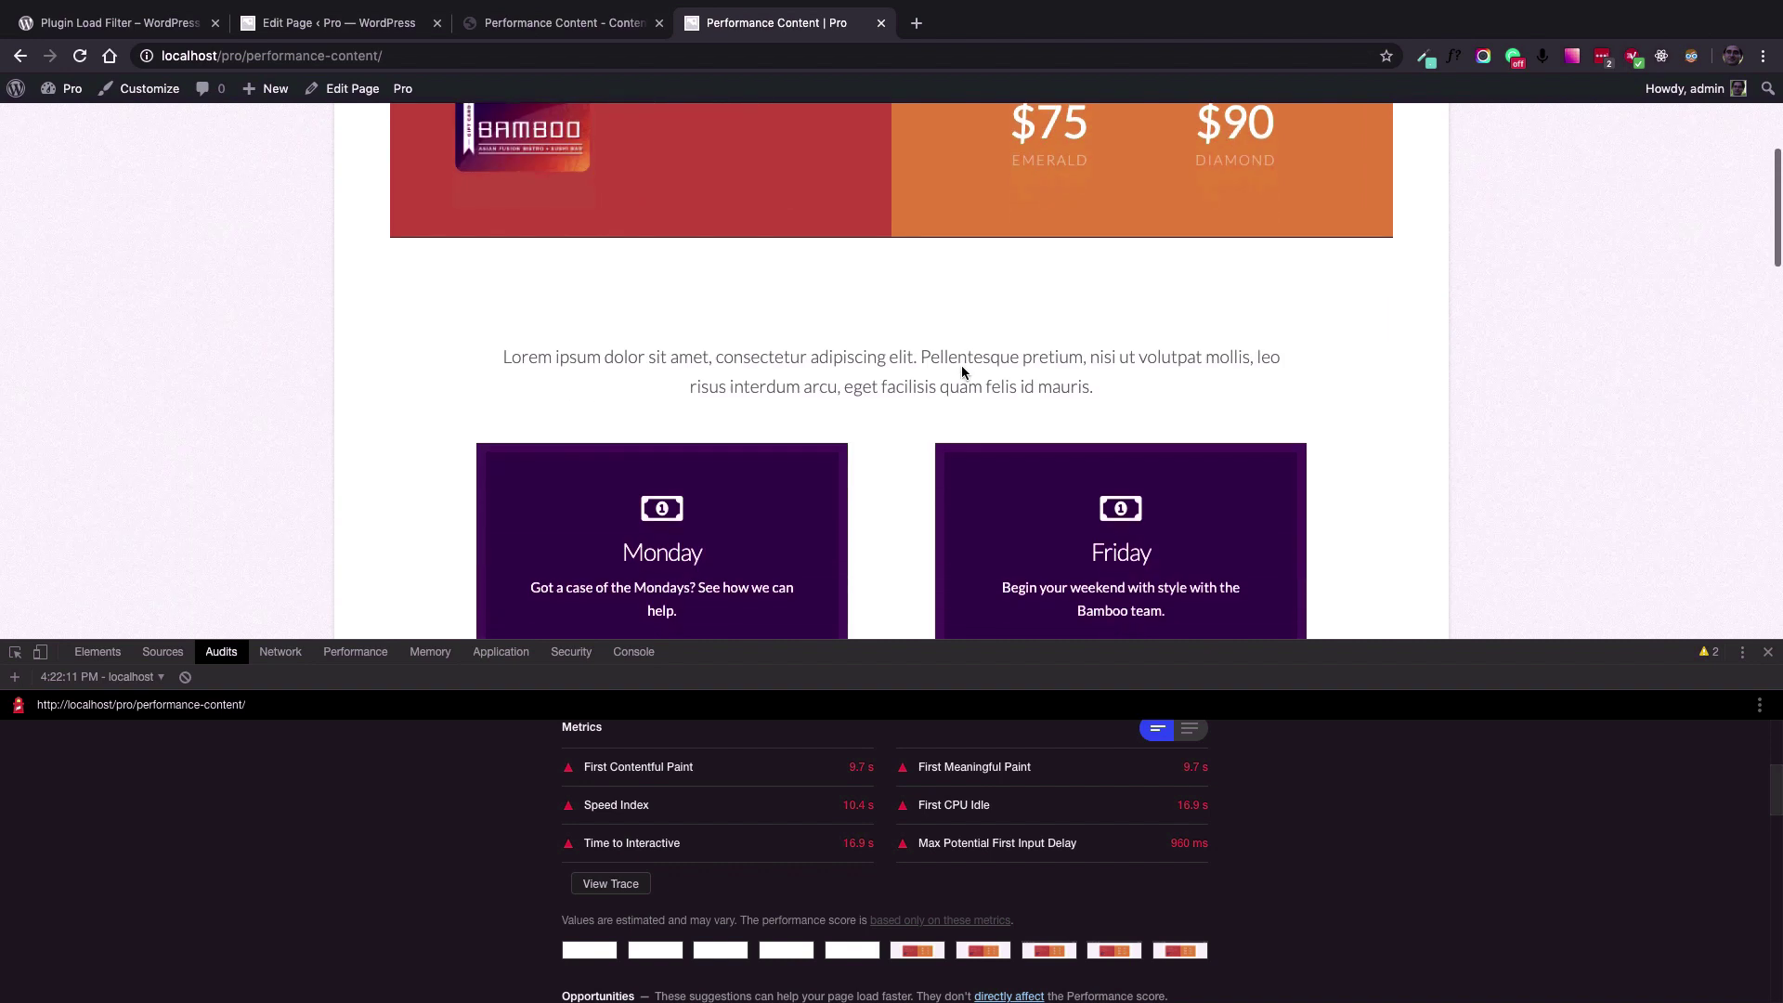
scroll(961, 371, down, 3)
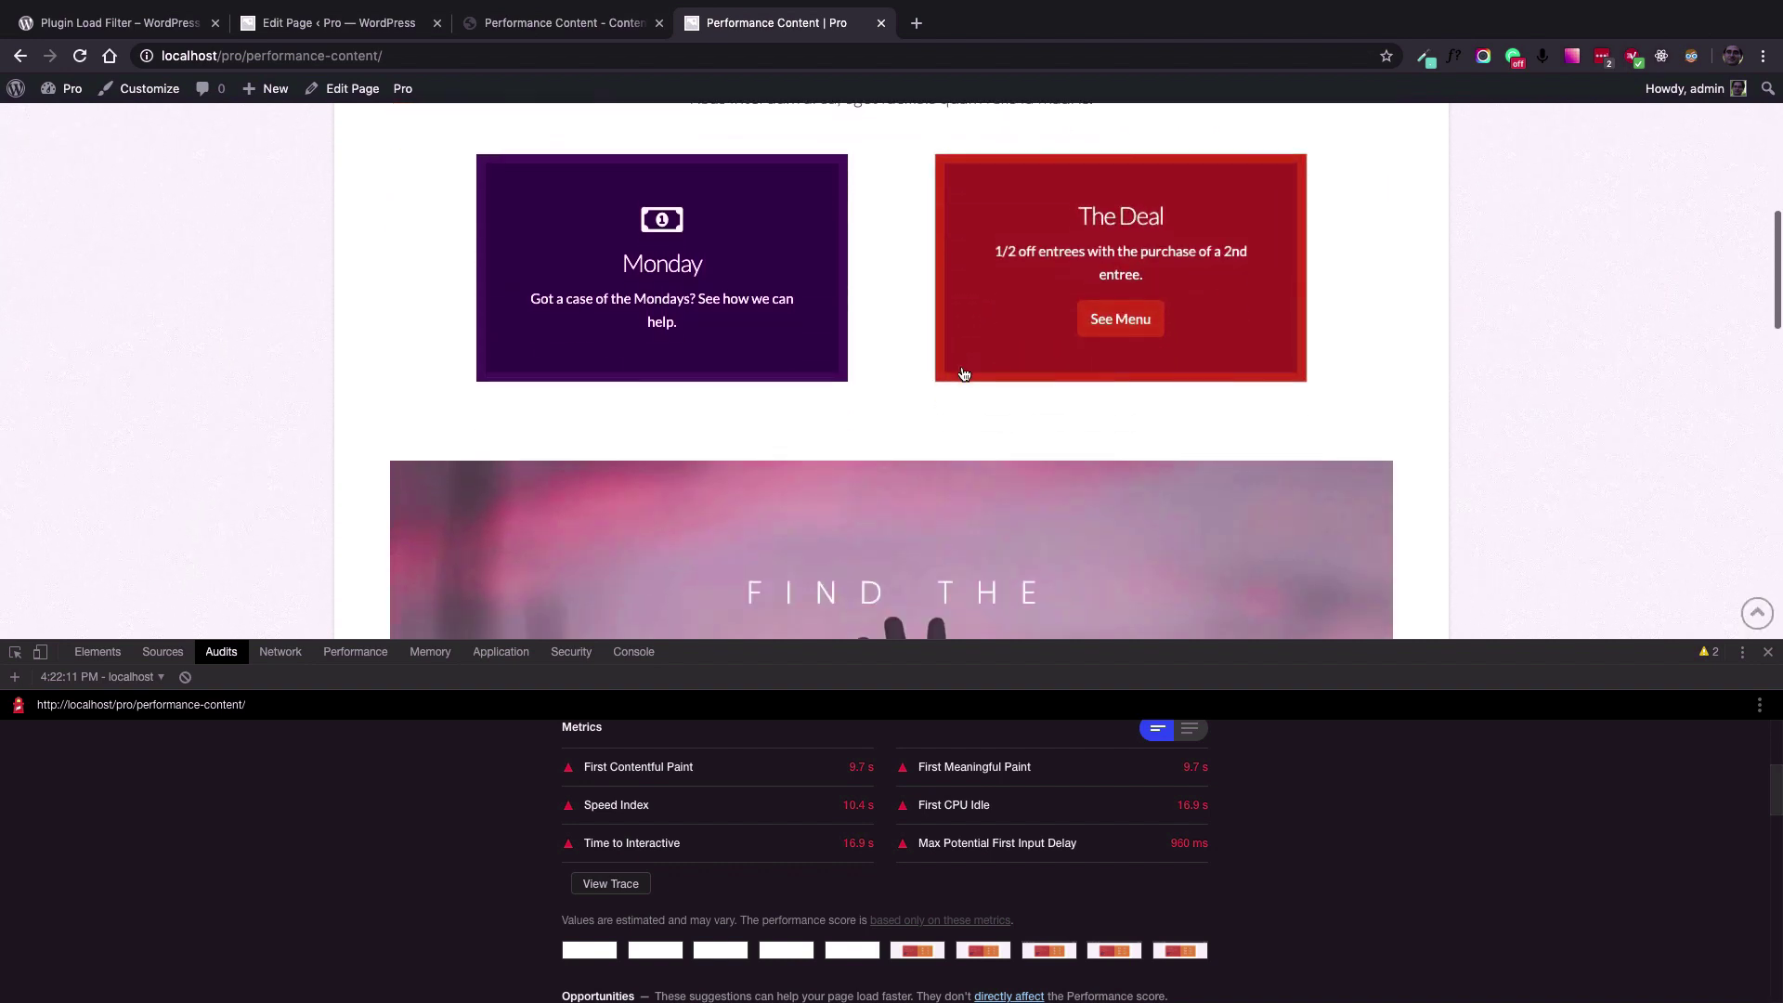